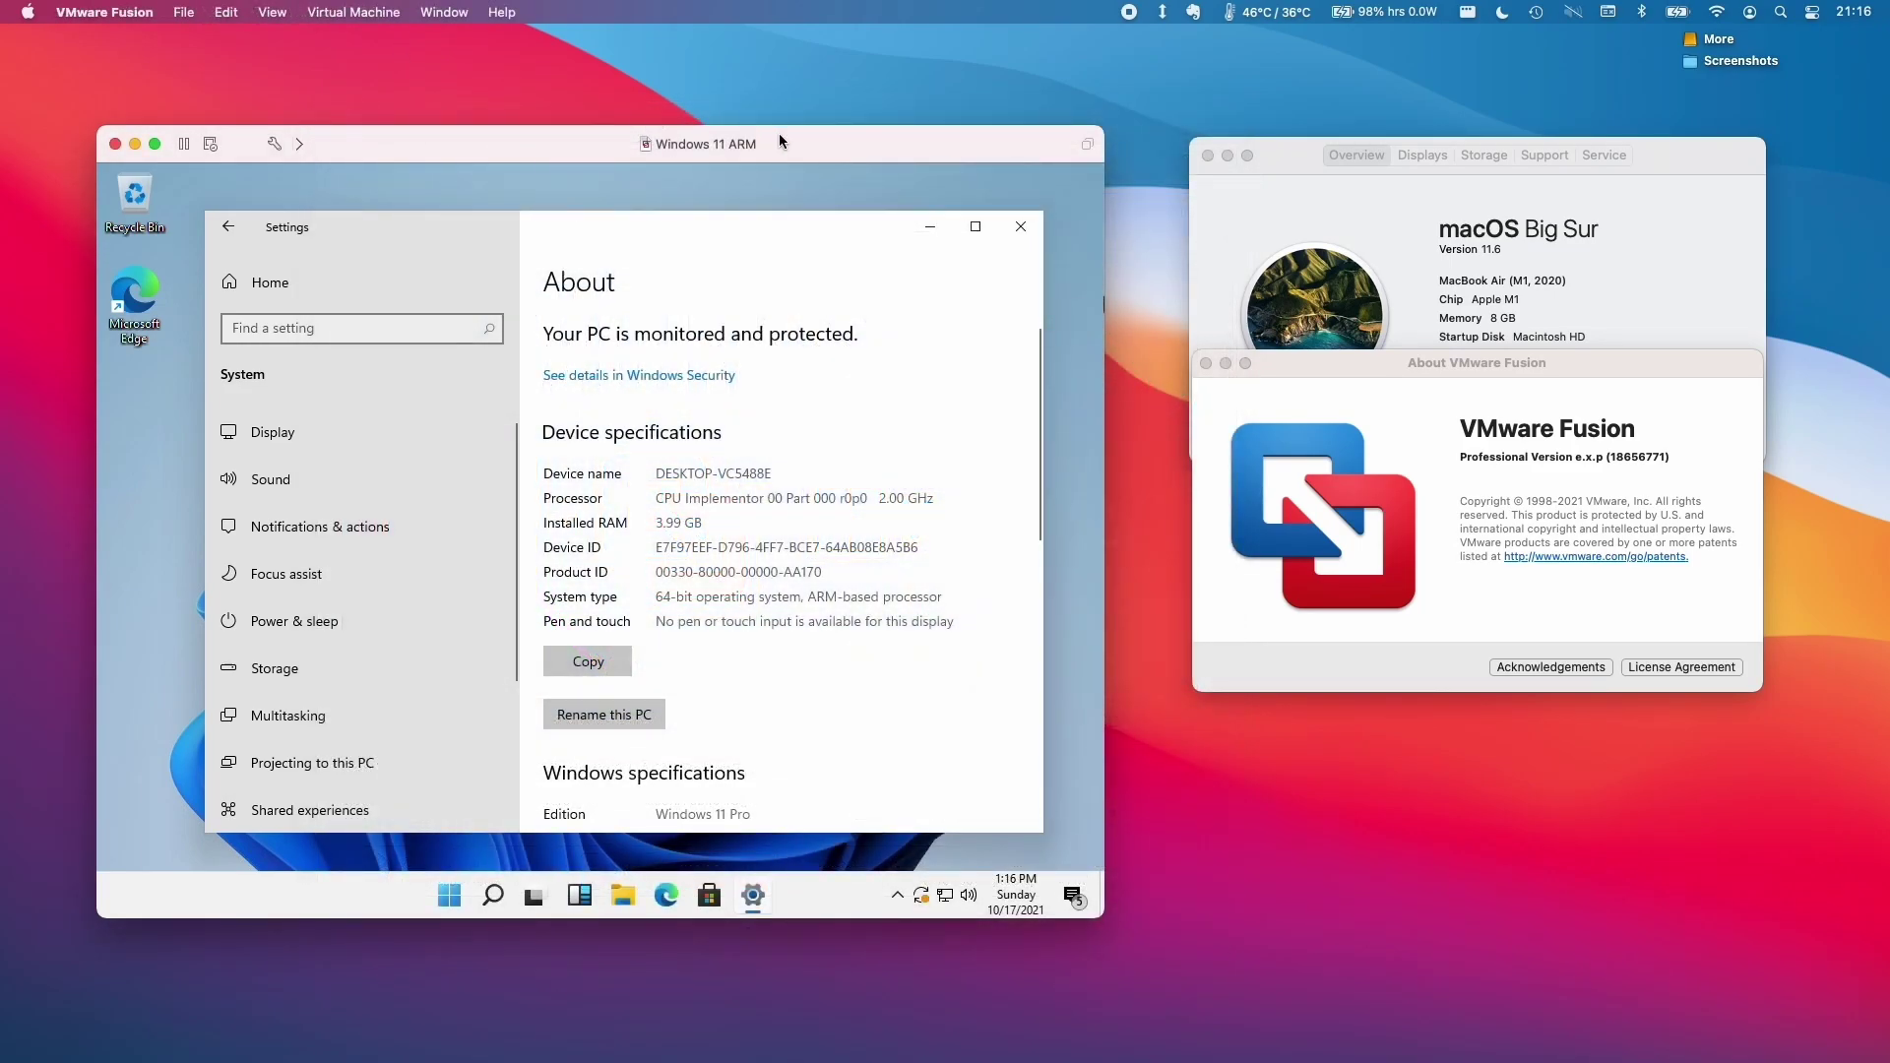
# Step: Enlarge the Windows 11 ARM VM window, switch it to full screen, then back to a window
pyautogui.moveTo(779, 140); pyautogui.dragTo(775, 127)
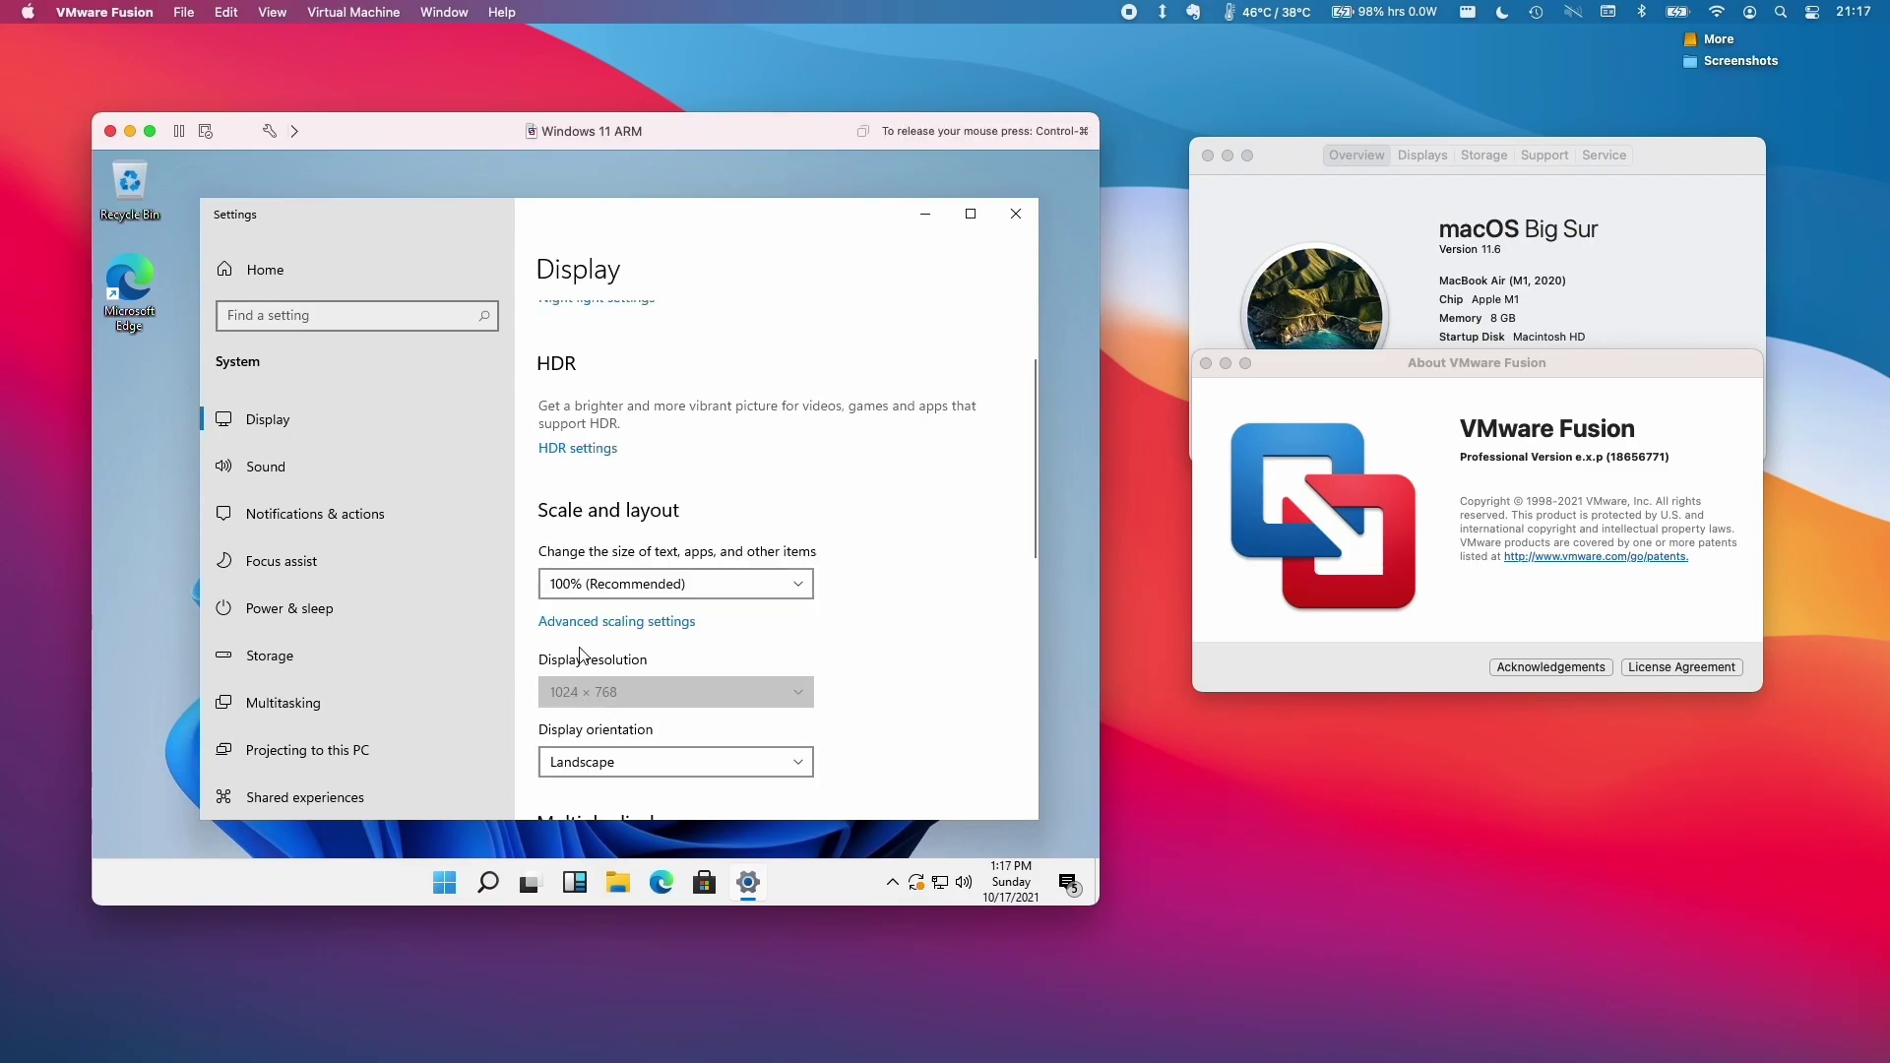
pyautogui.doubleClick(396, 147)
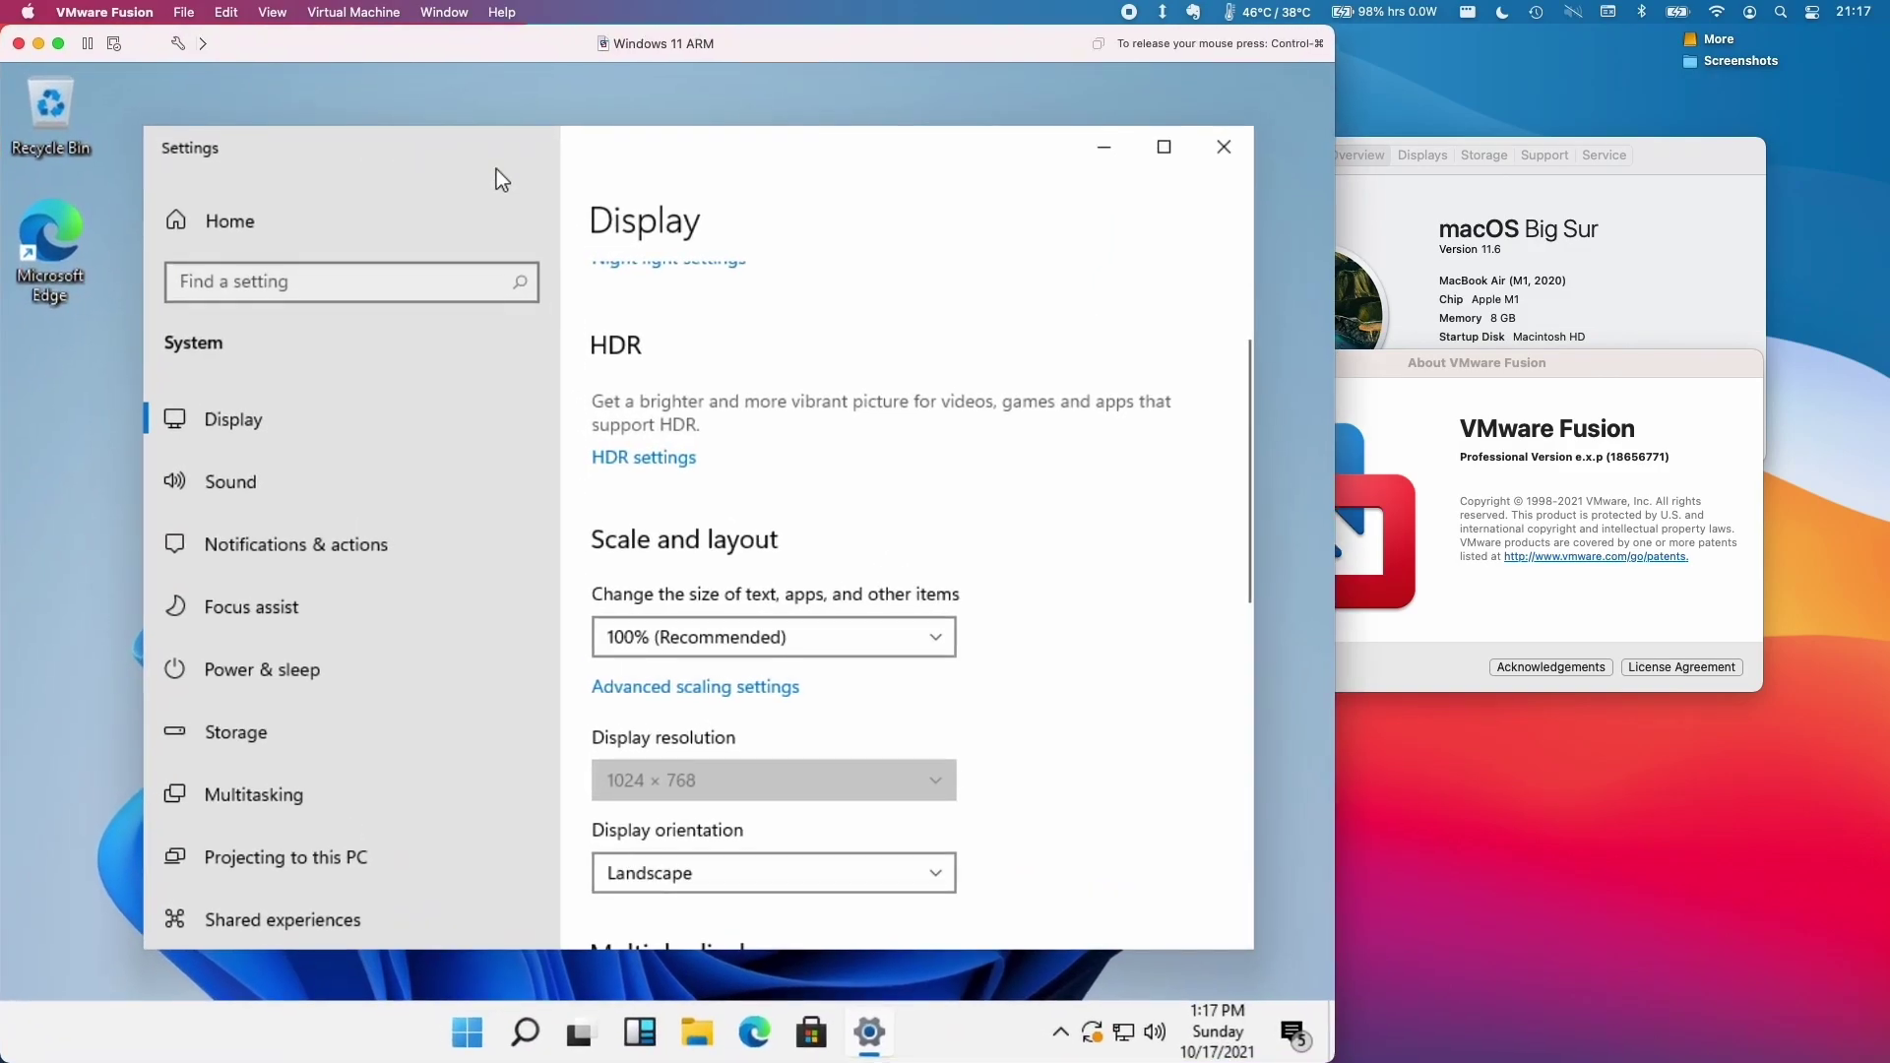
pyautogui.click(58, 43)
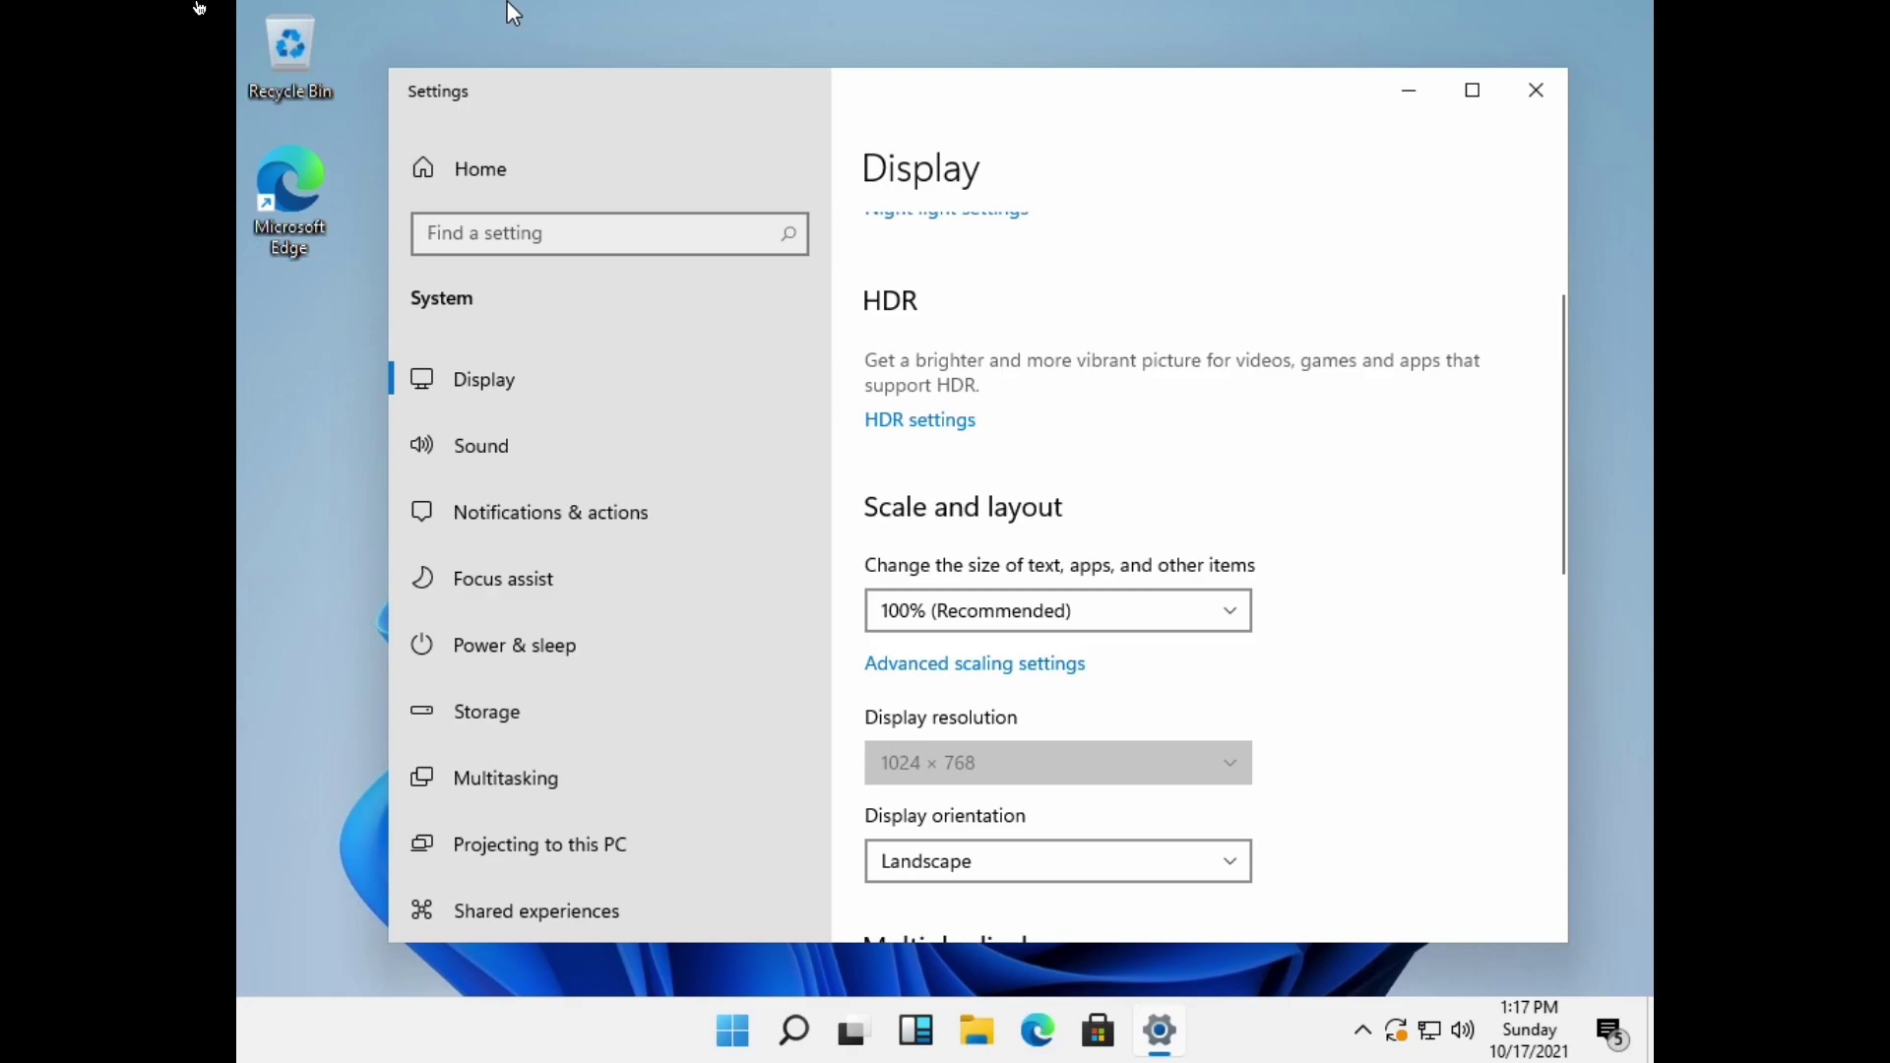
pyautogui.moveTo(189, 10)
pyautogui.click(58, 43)
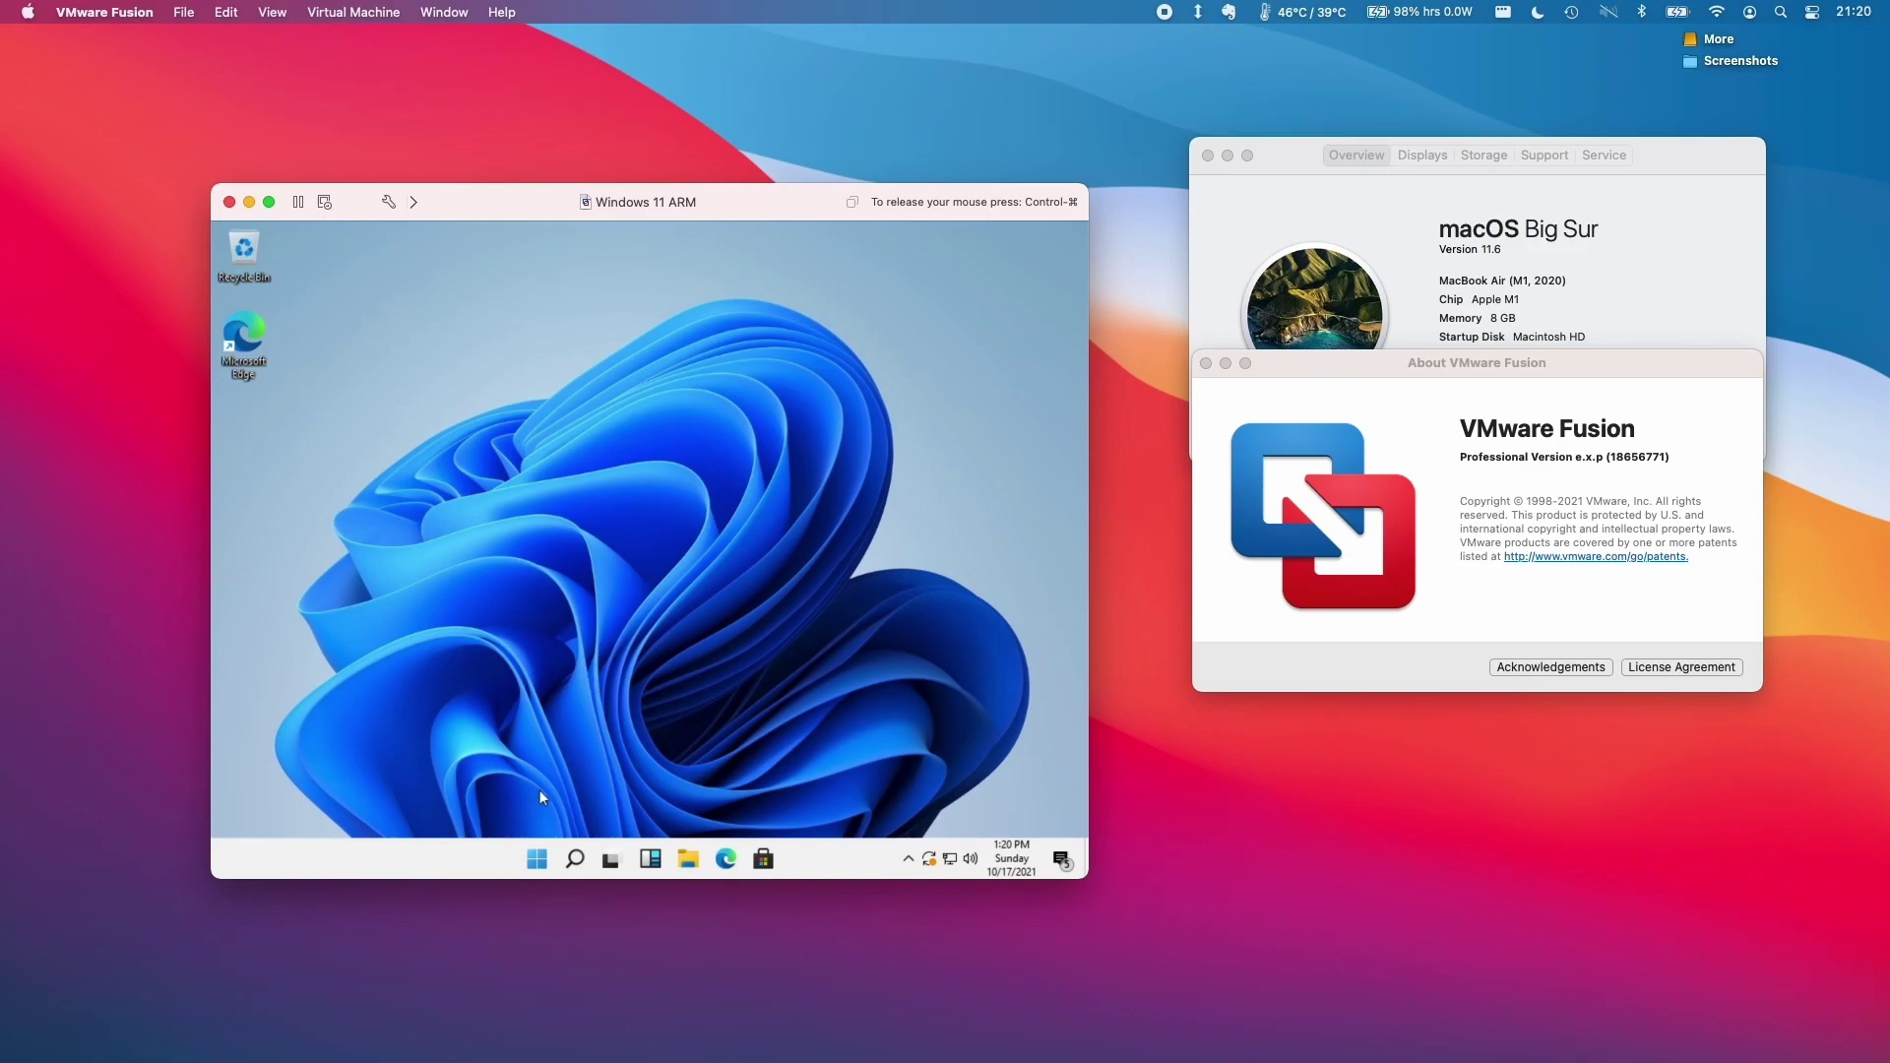
# Step: Enable Remote Desktop in the Windows guest through its Remote desktop settings
pyautogui.click(538, 859)
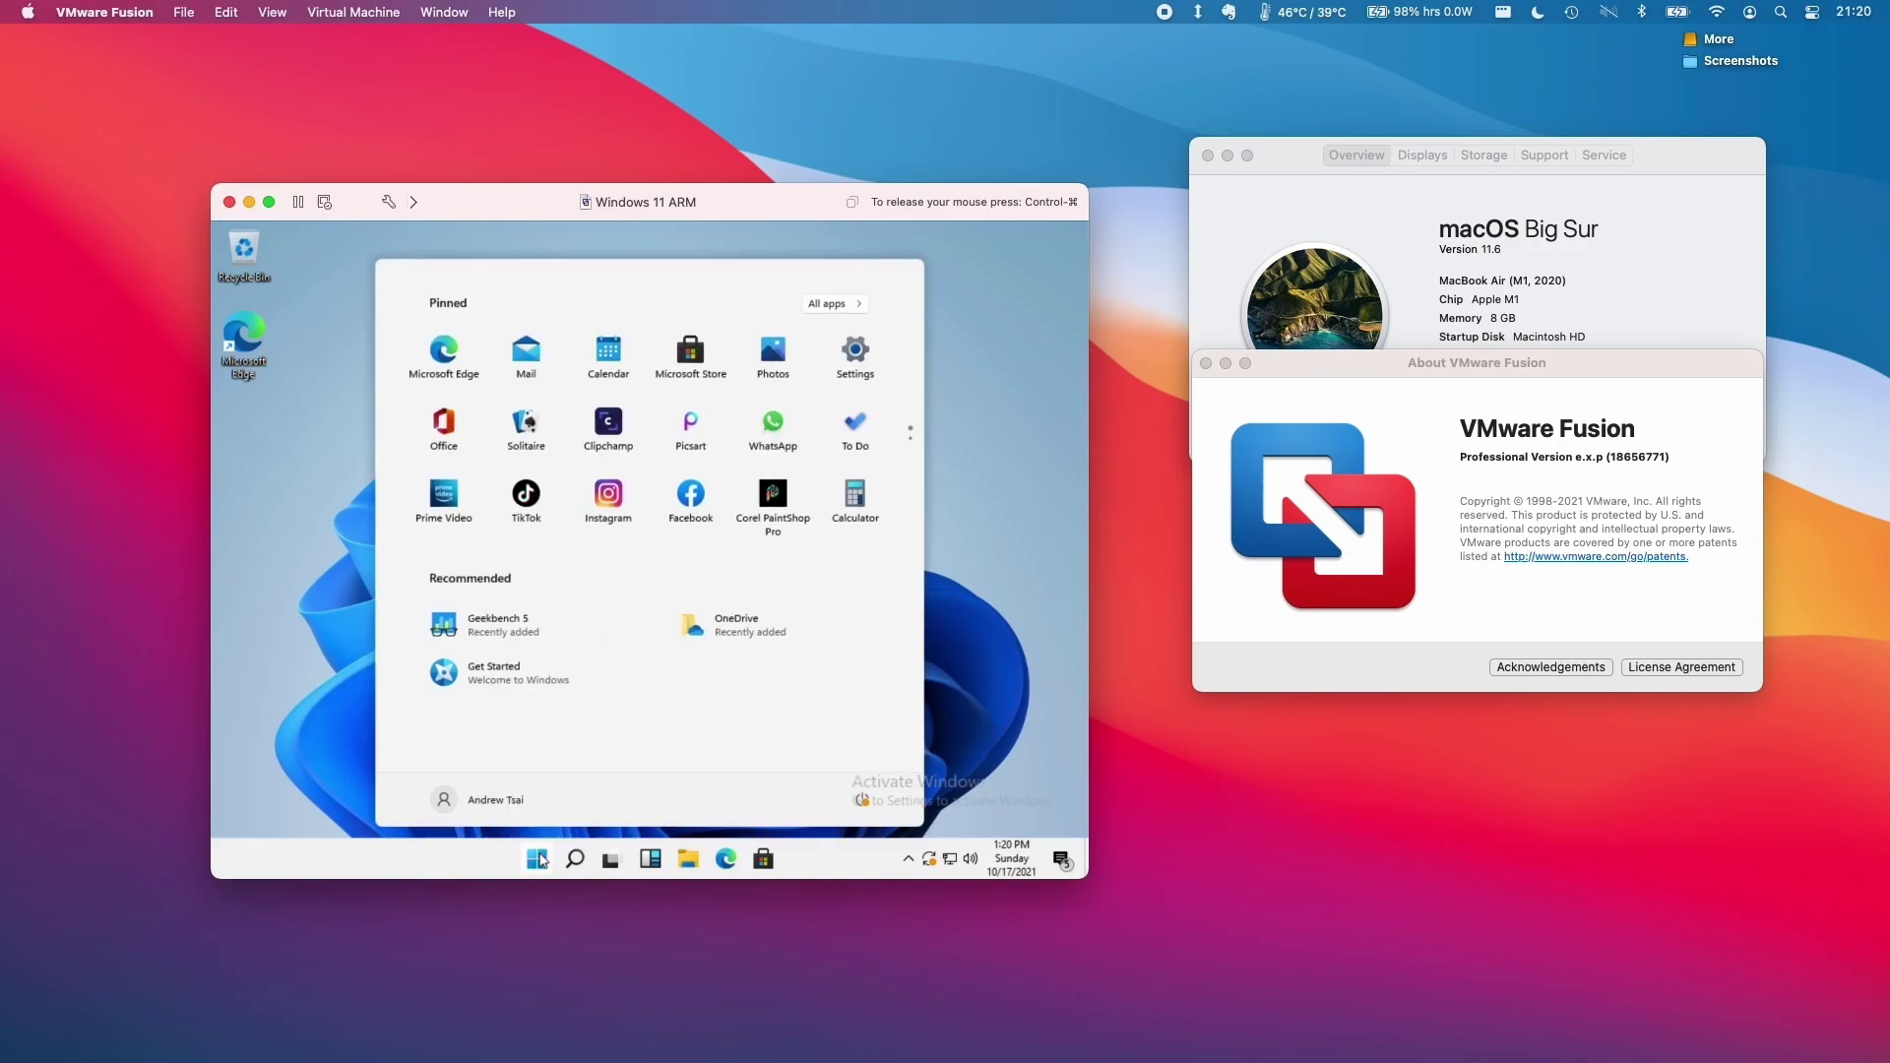
pyautogui.write('remote desktop')
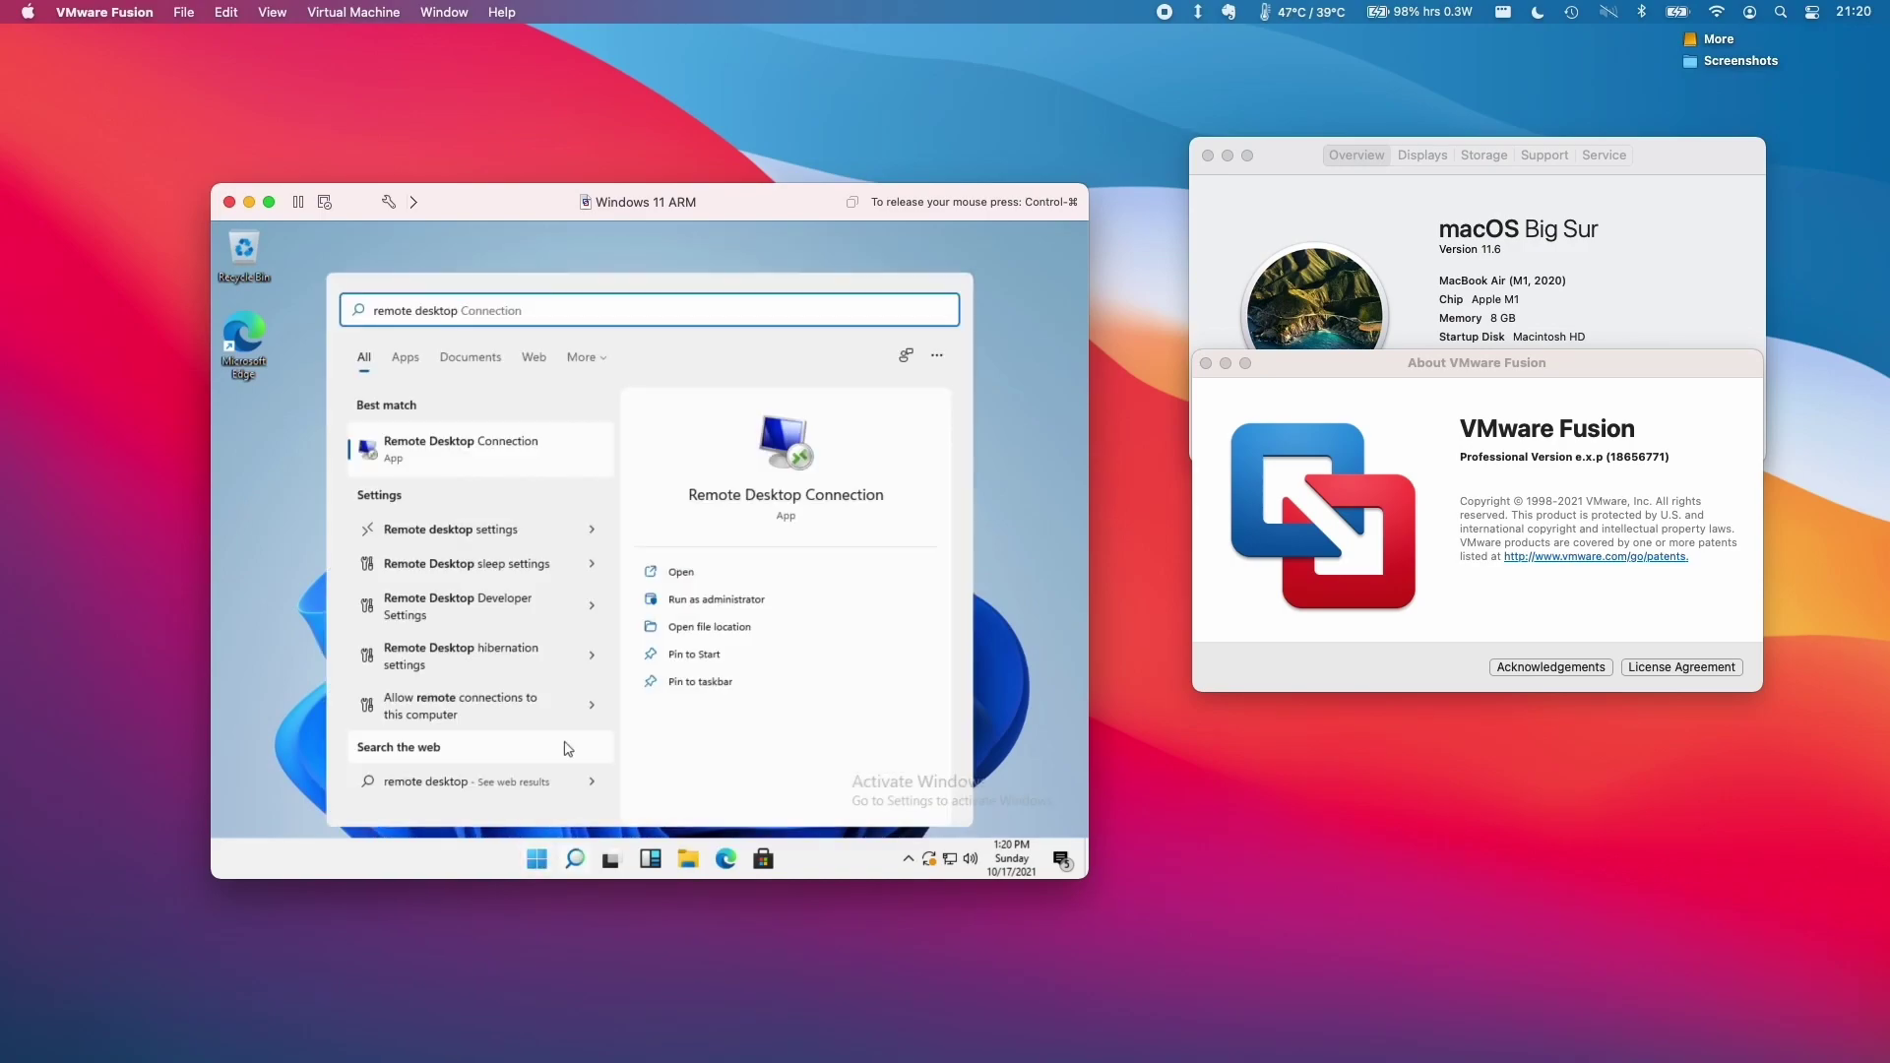
pyautogui.click(512, 535)
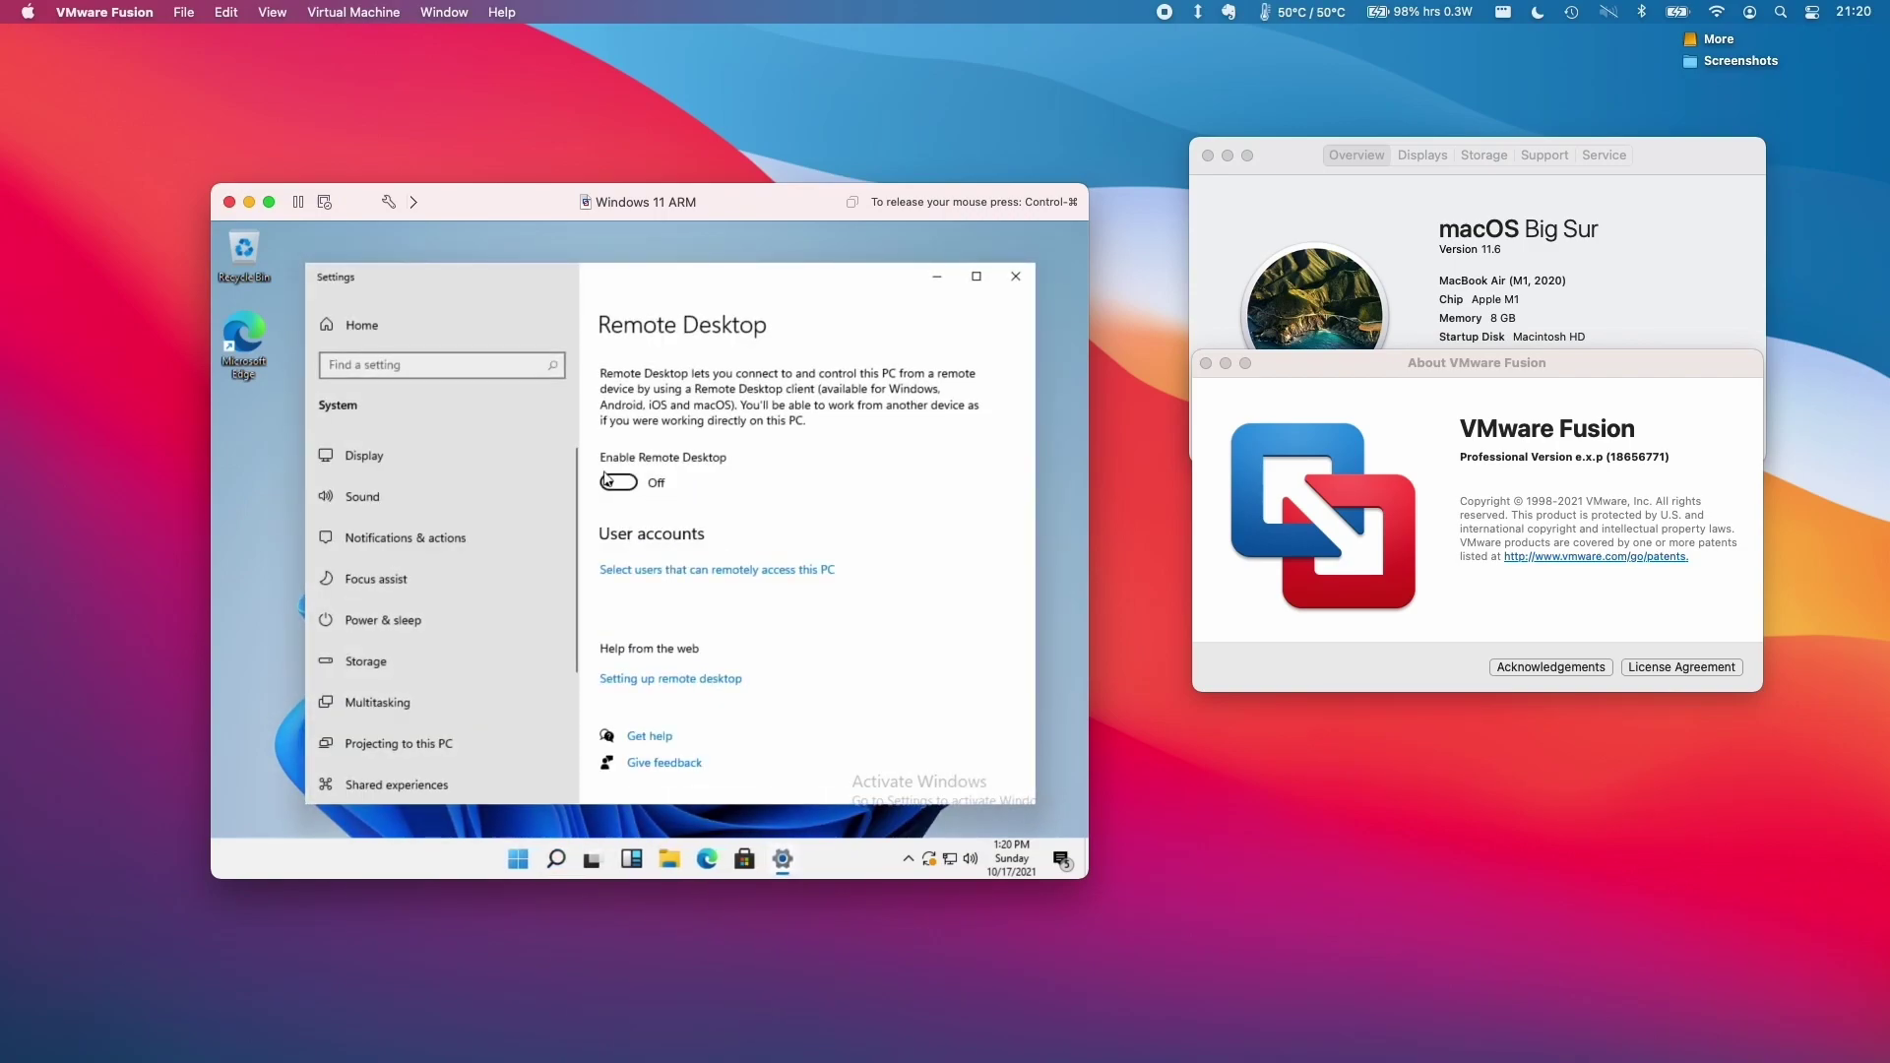
pyautogui.click(614, 482)
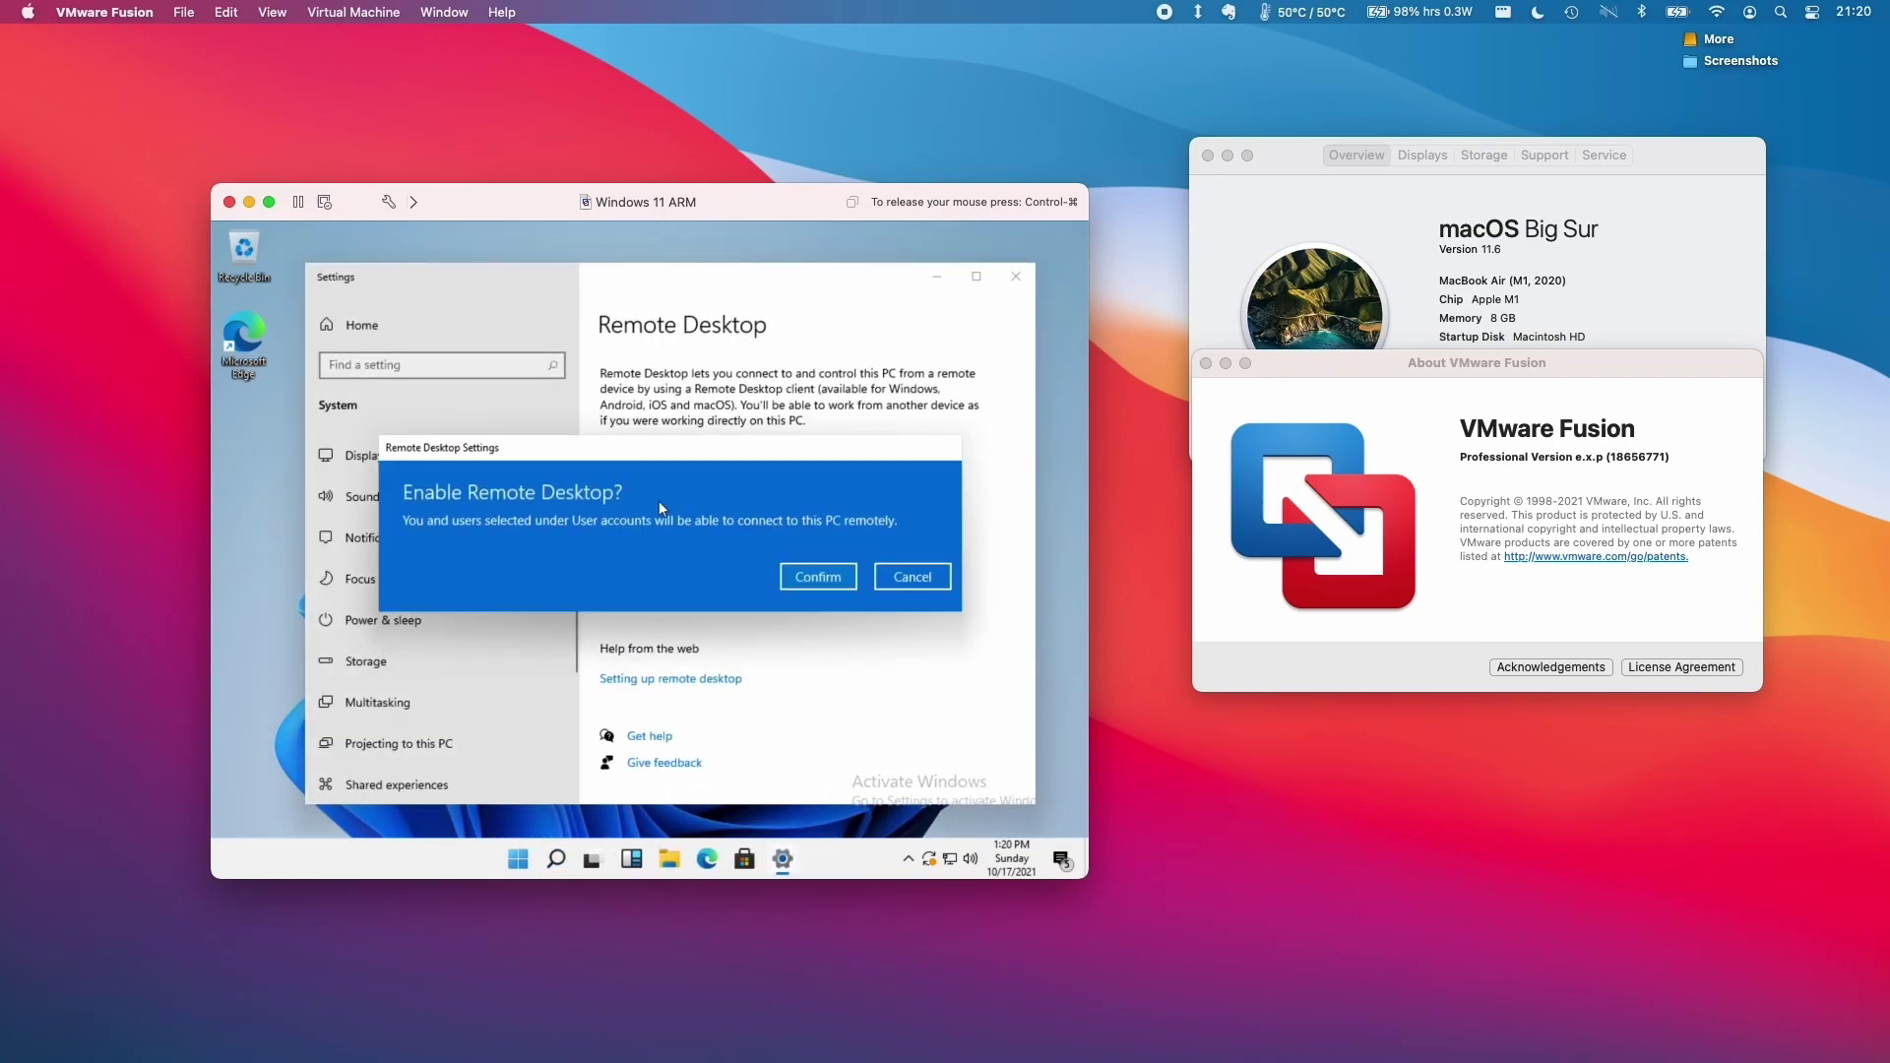
pyautogui.click(852, 580)
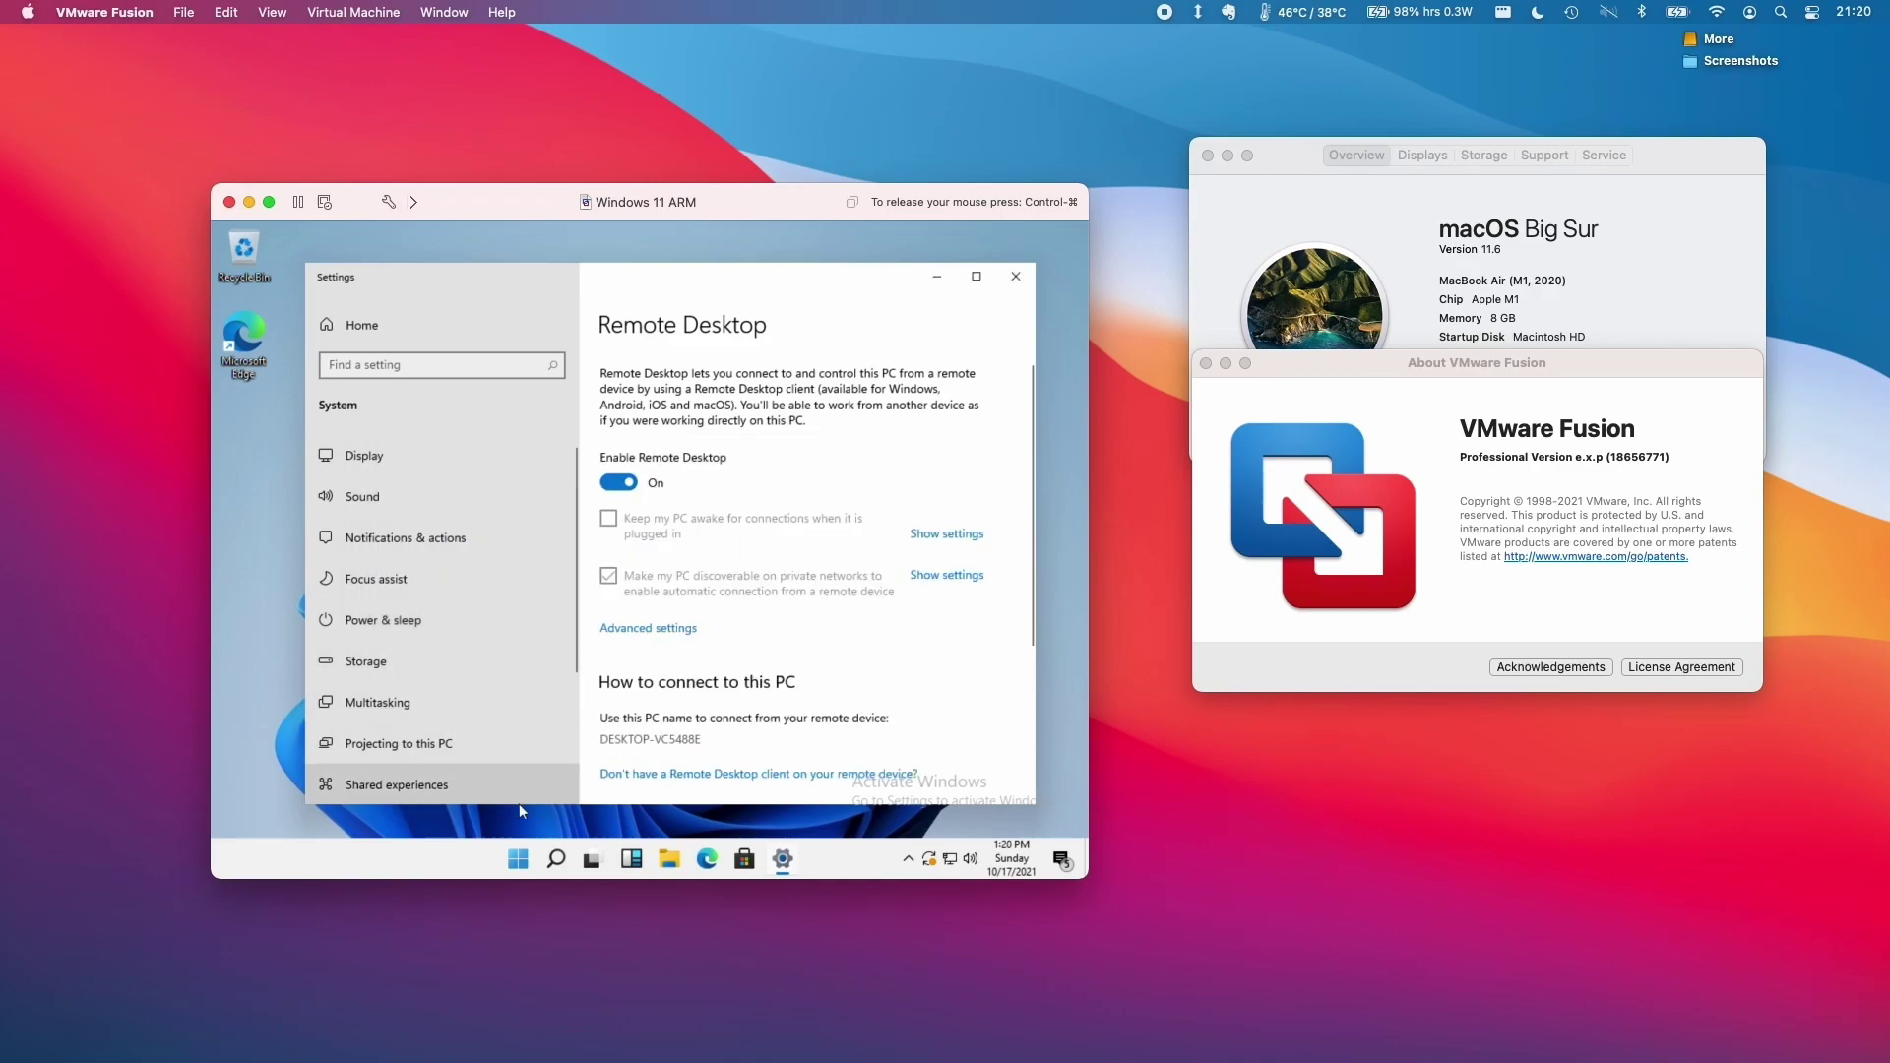
# Step: Restart Windows from the Start menu's power options
pyautogui.click(518, 859)
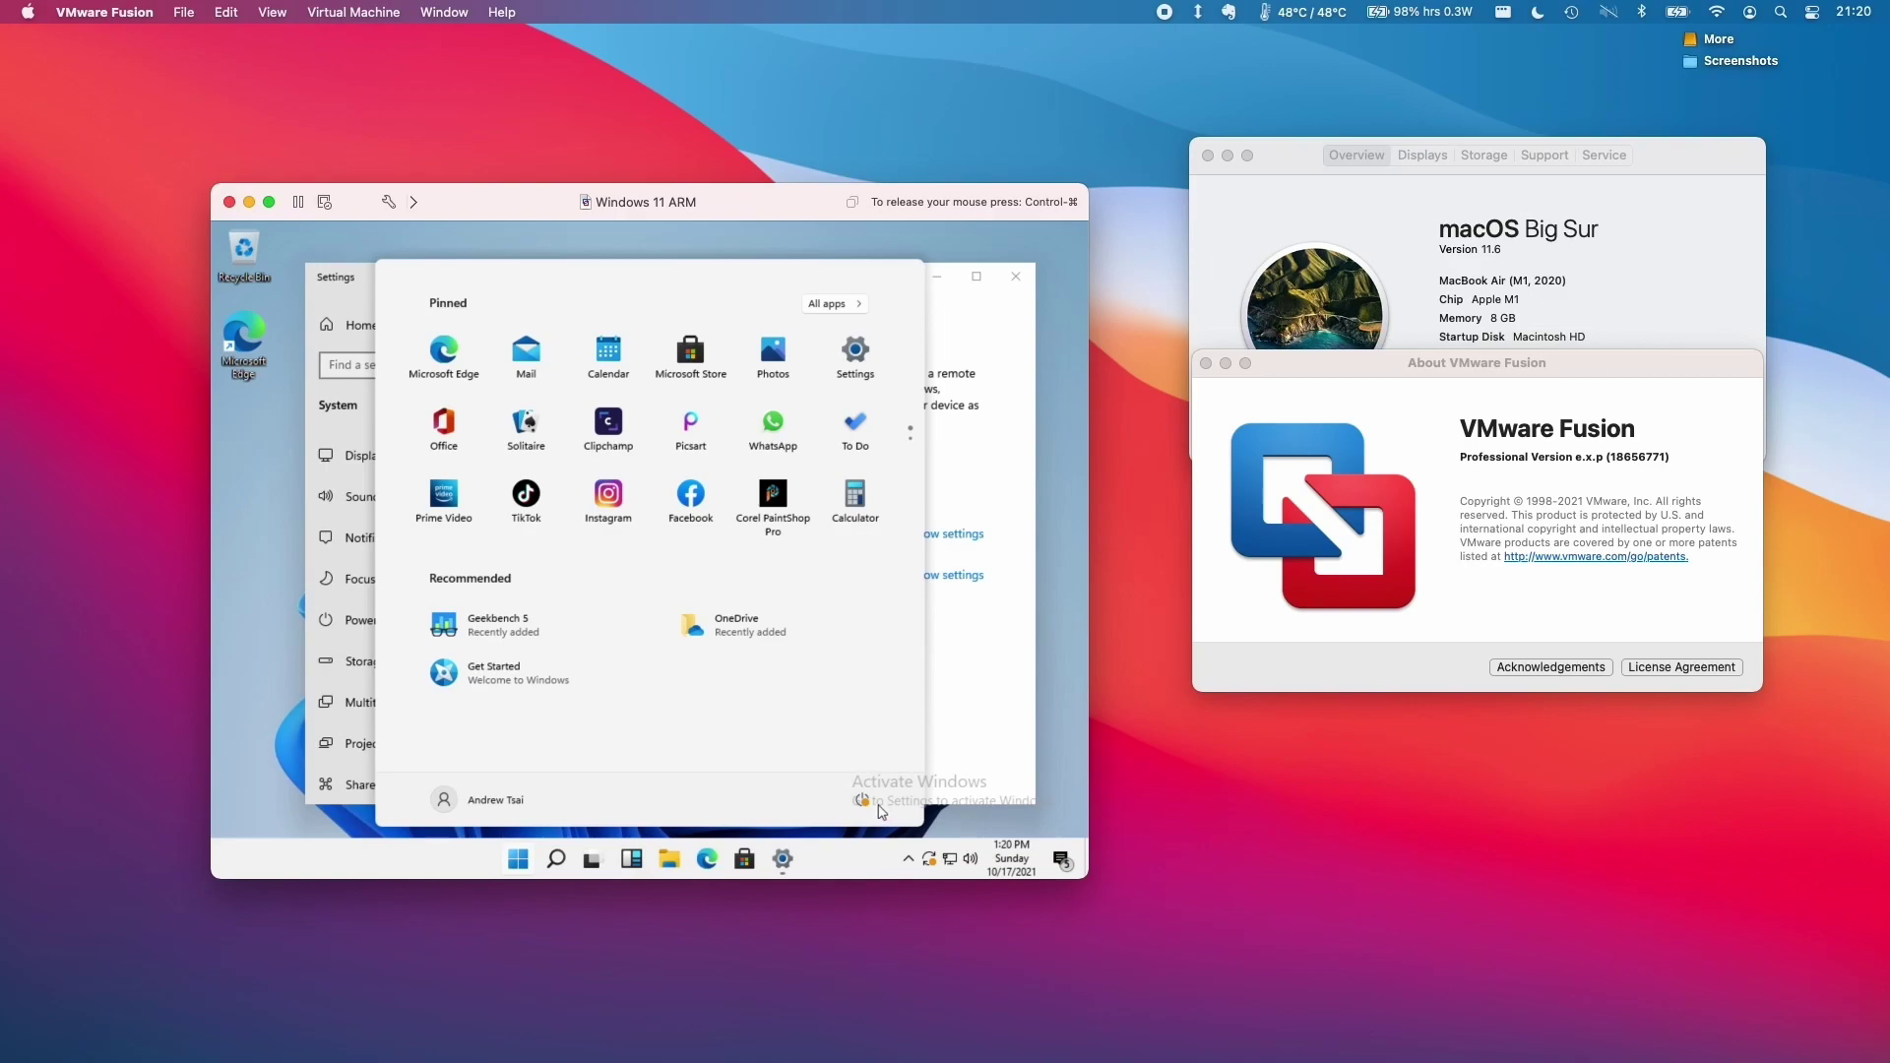
pyautogui.click(862, 799)
pyautogui.click(857, 770)
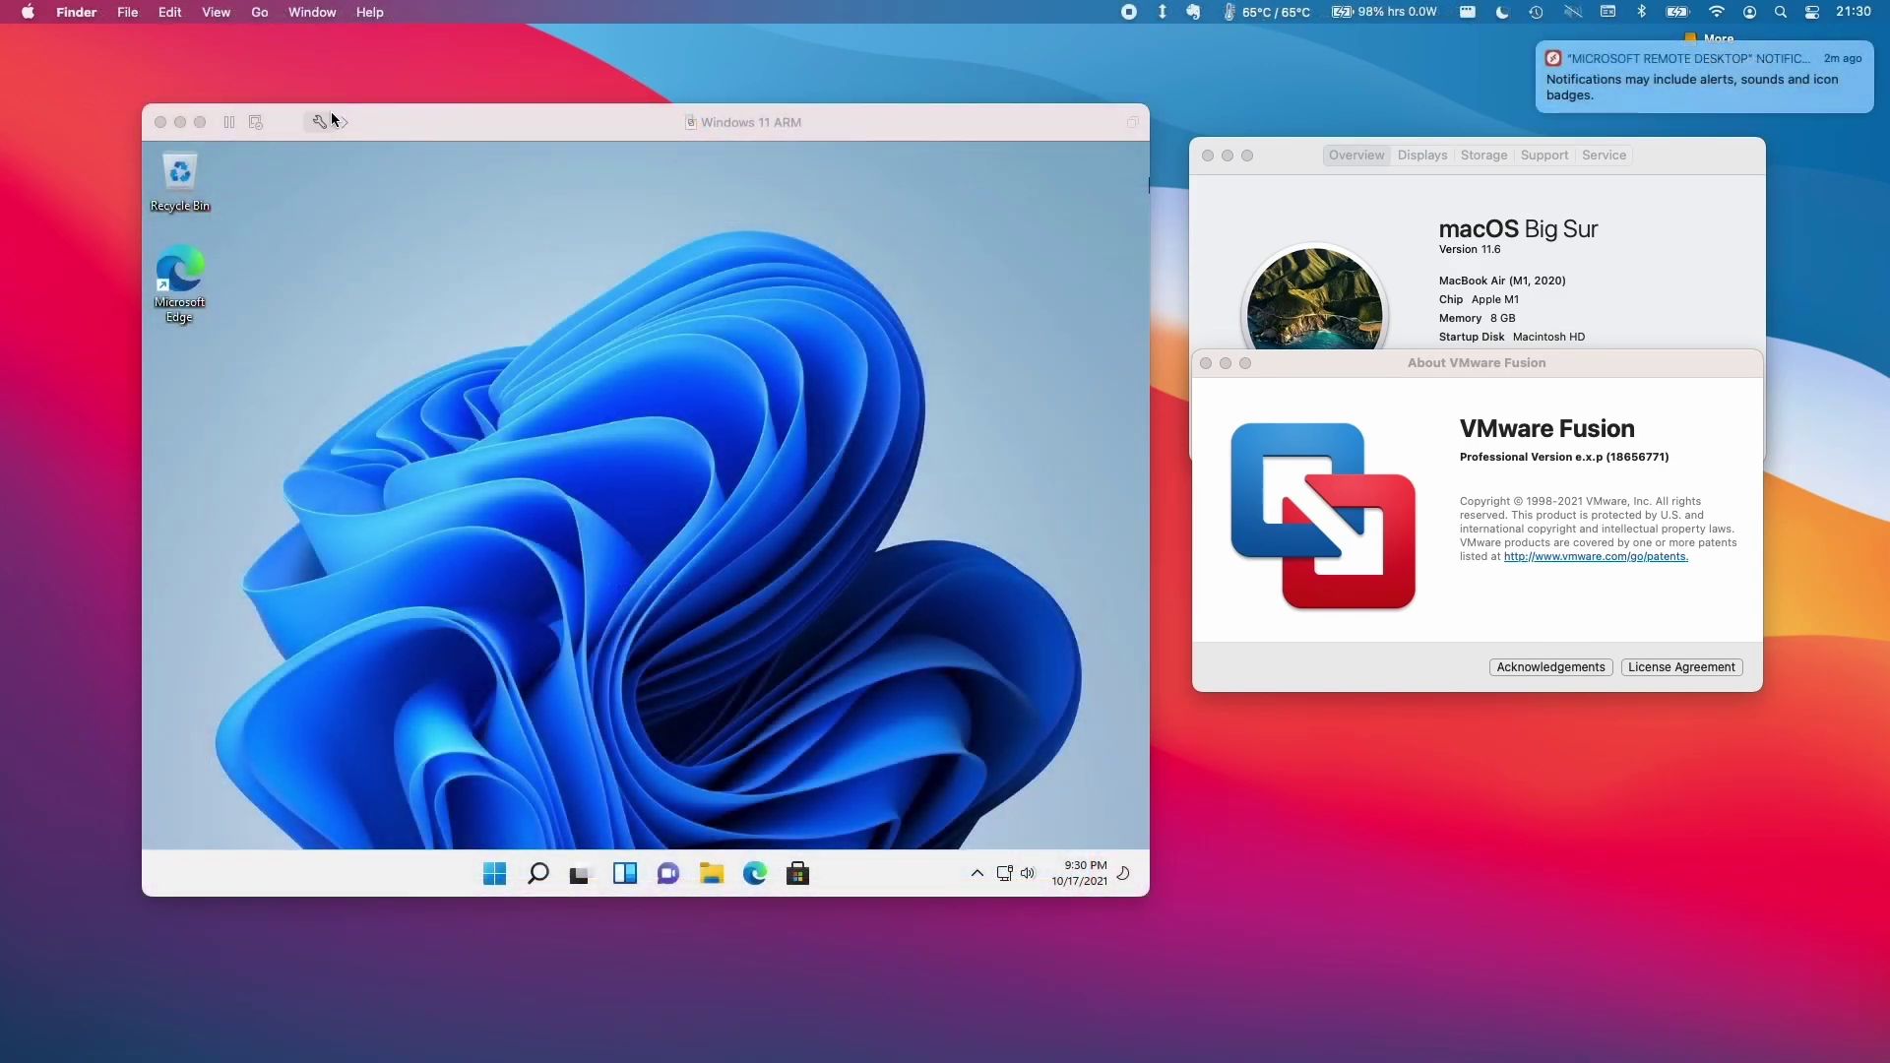
# Step: Set the VM's network adapter to bridged Autodetect, approving with the administrator password
pyautogui.click(320, 121)
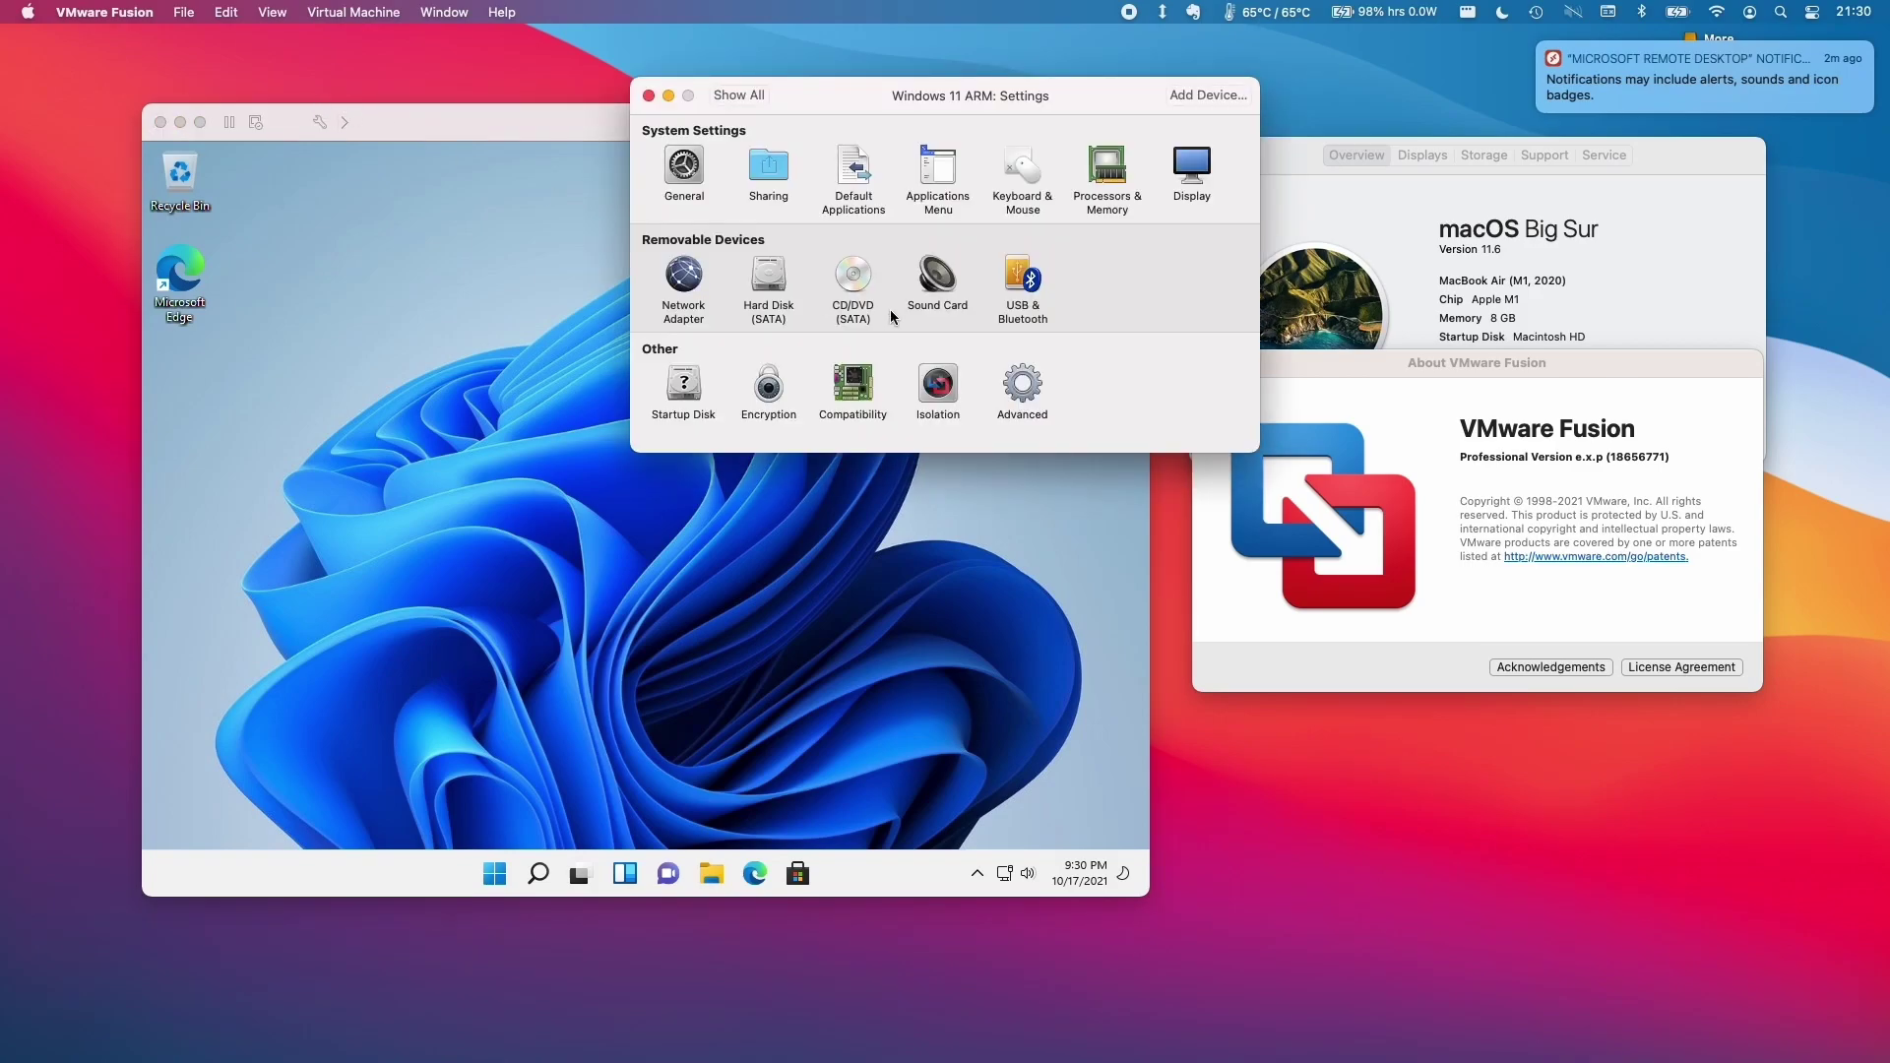
pyautogui.click(693, 292)
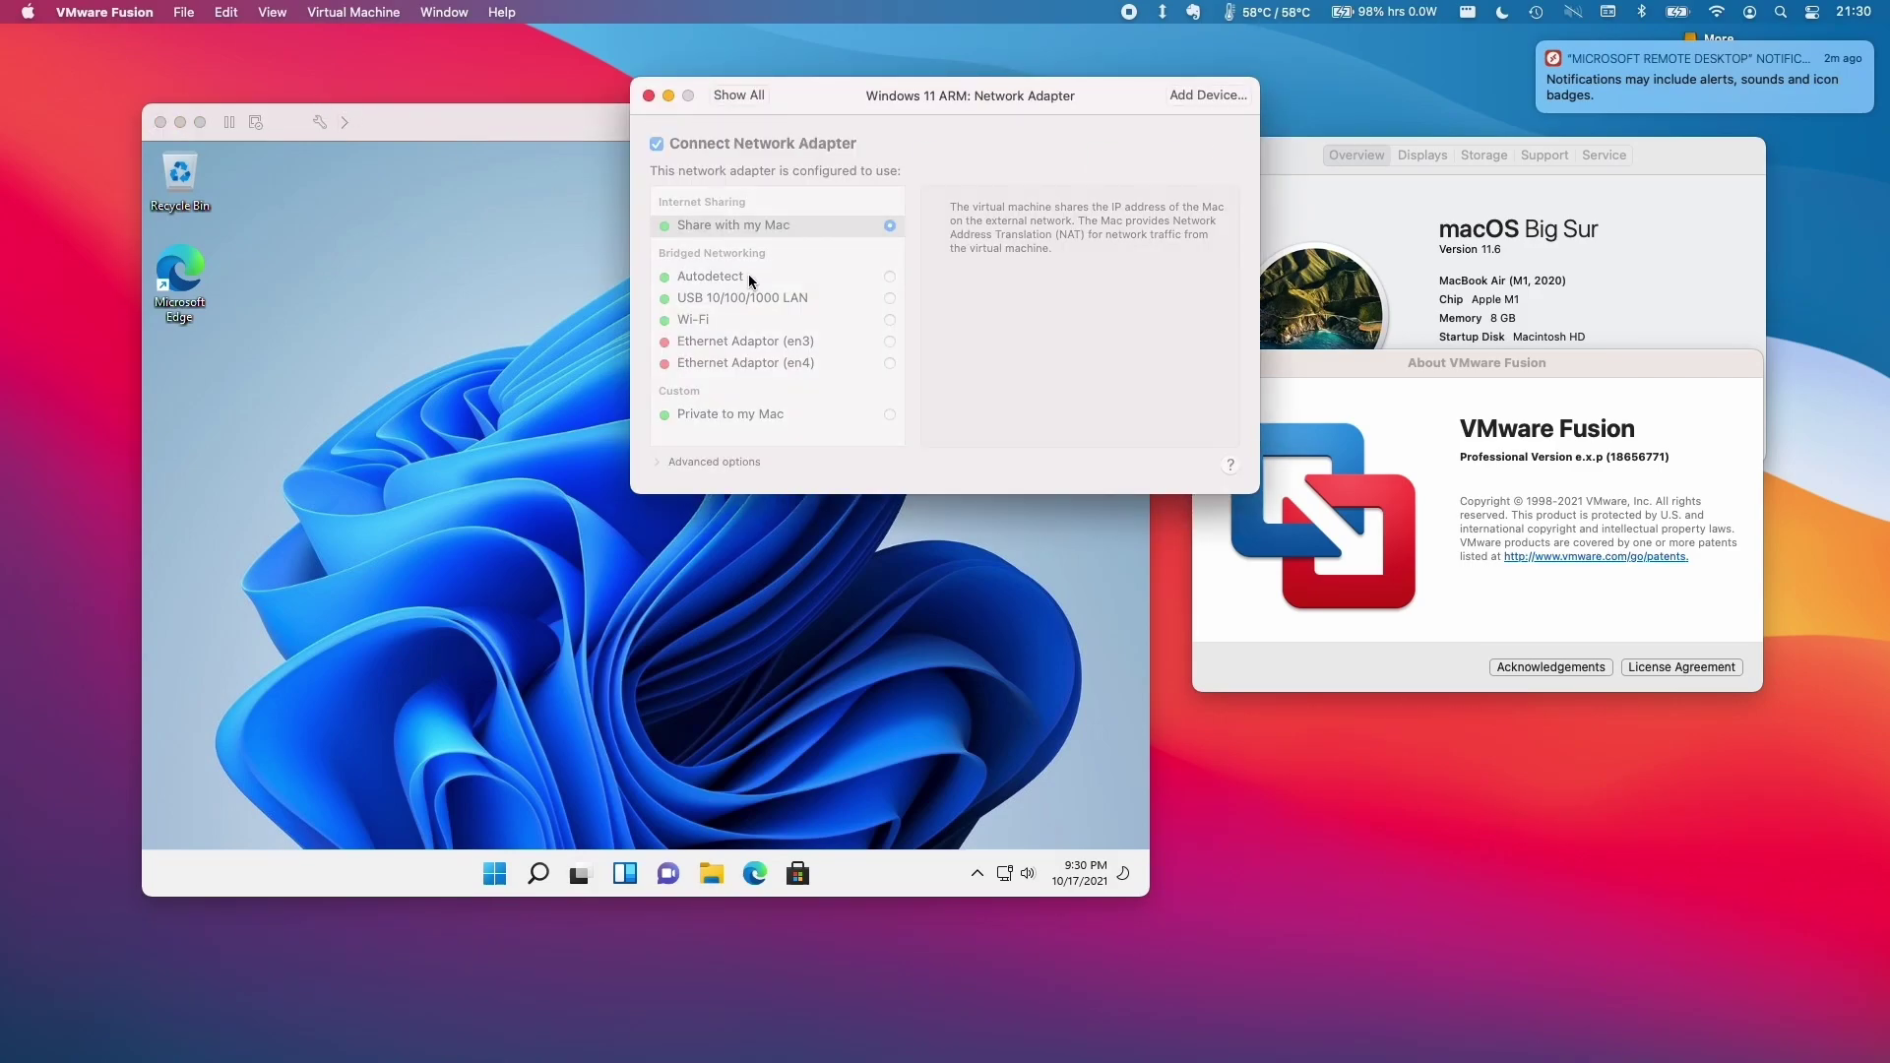
pyautogui.click(729, 277)
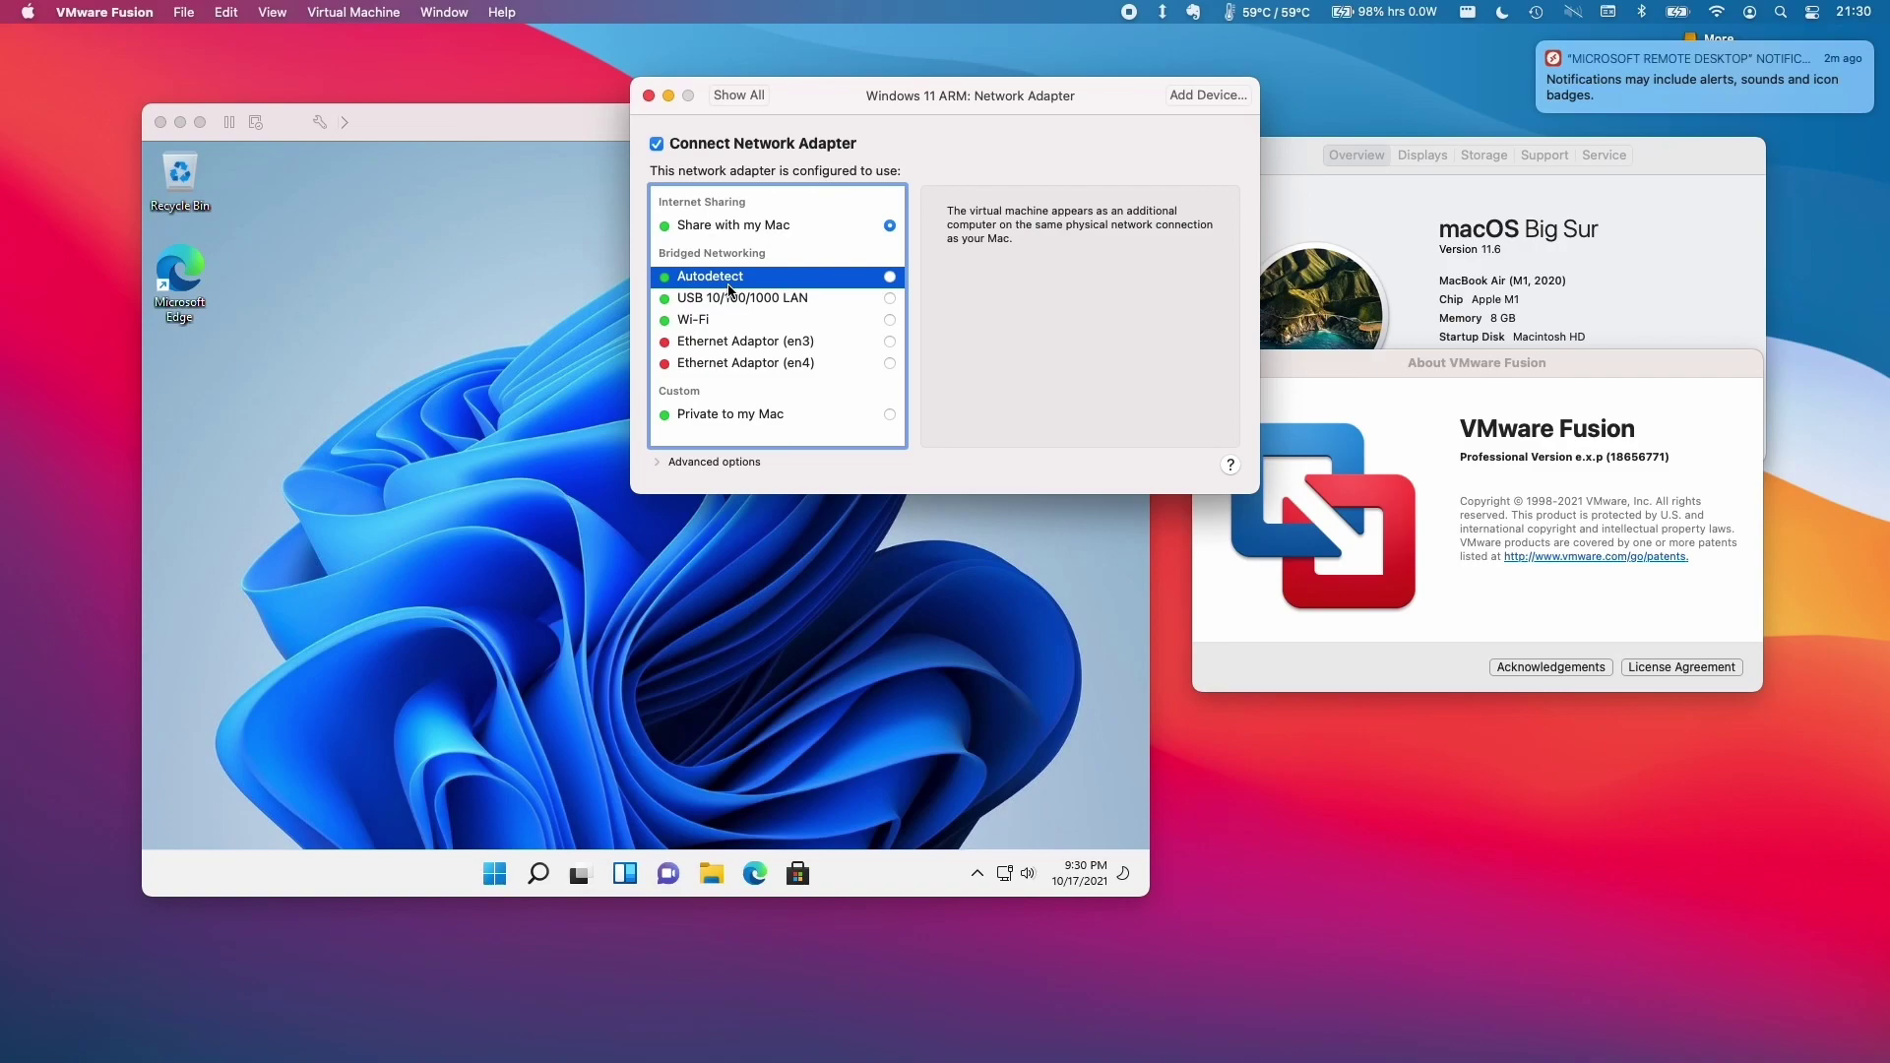
pyautogui.click(890, 278)
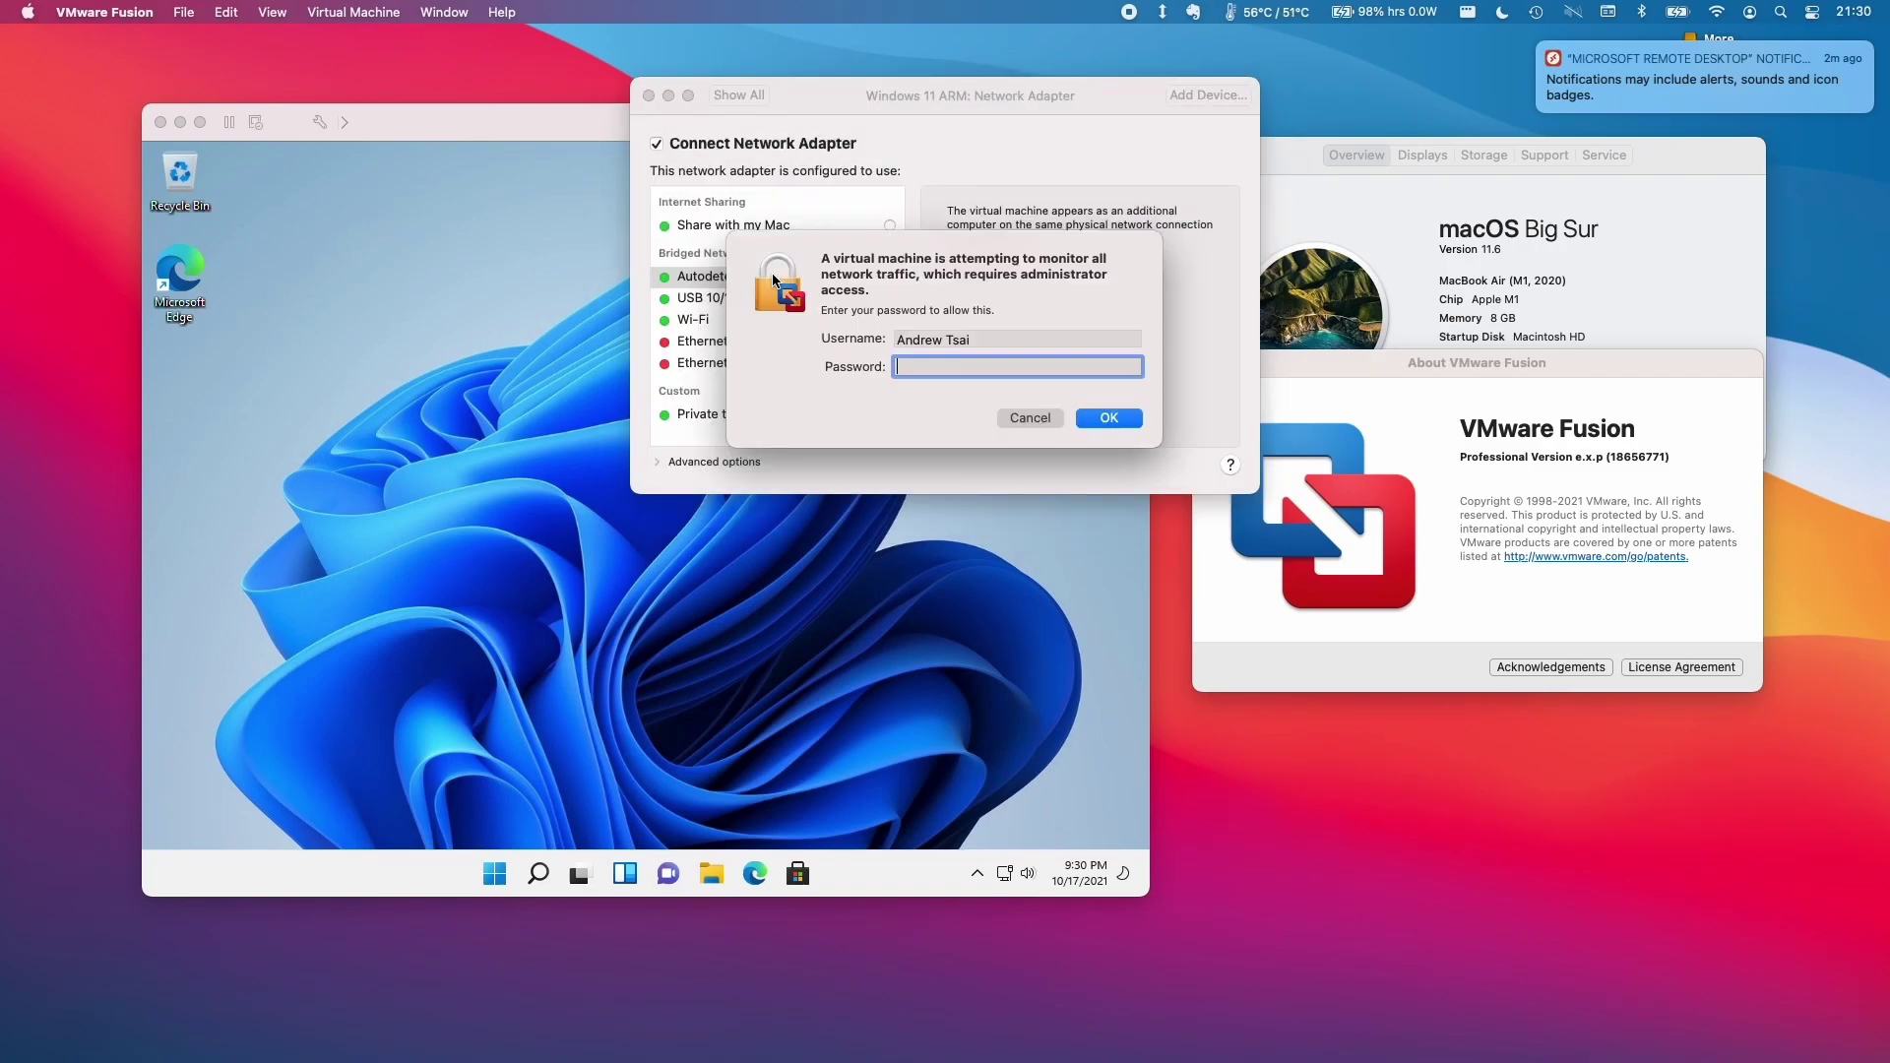
pyautogui.press('Return')
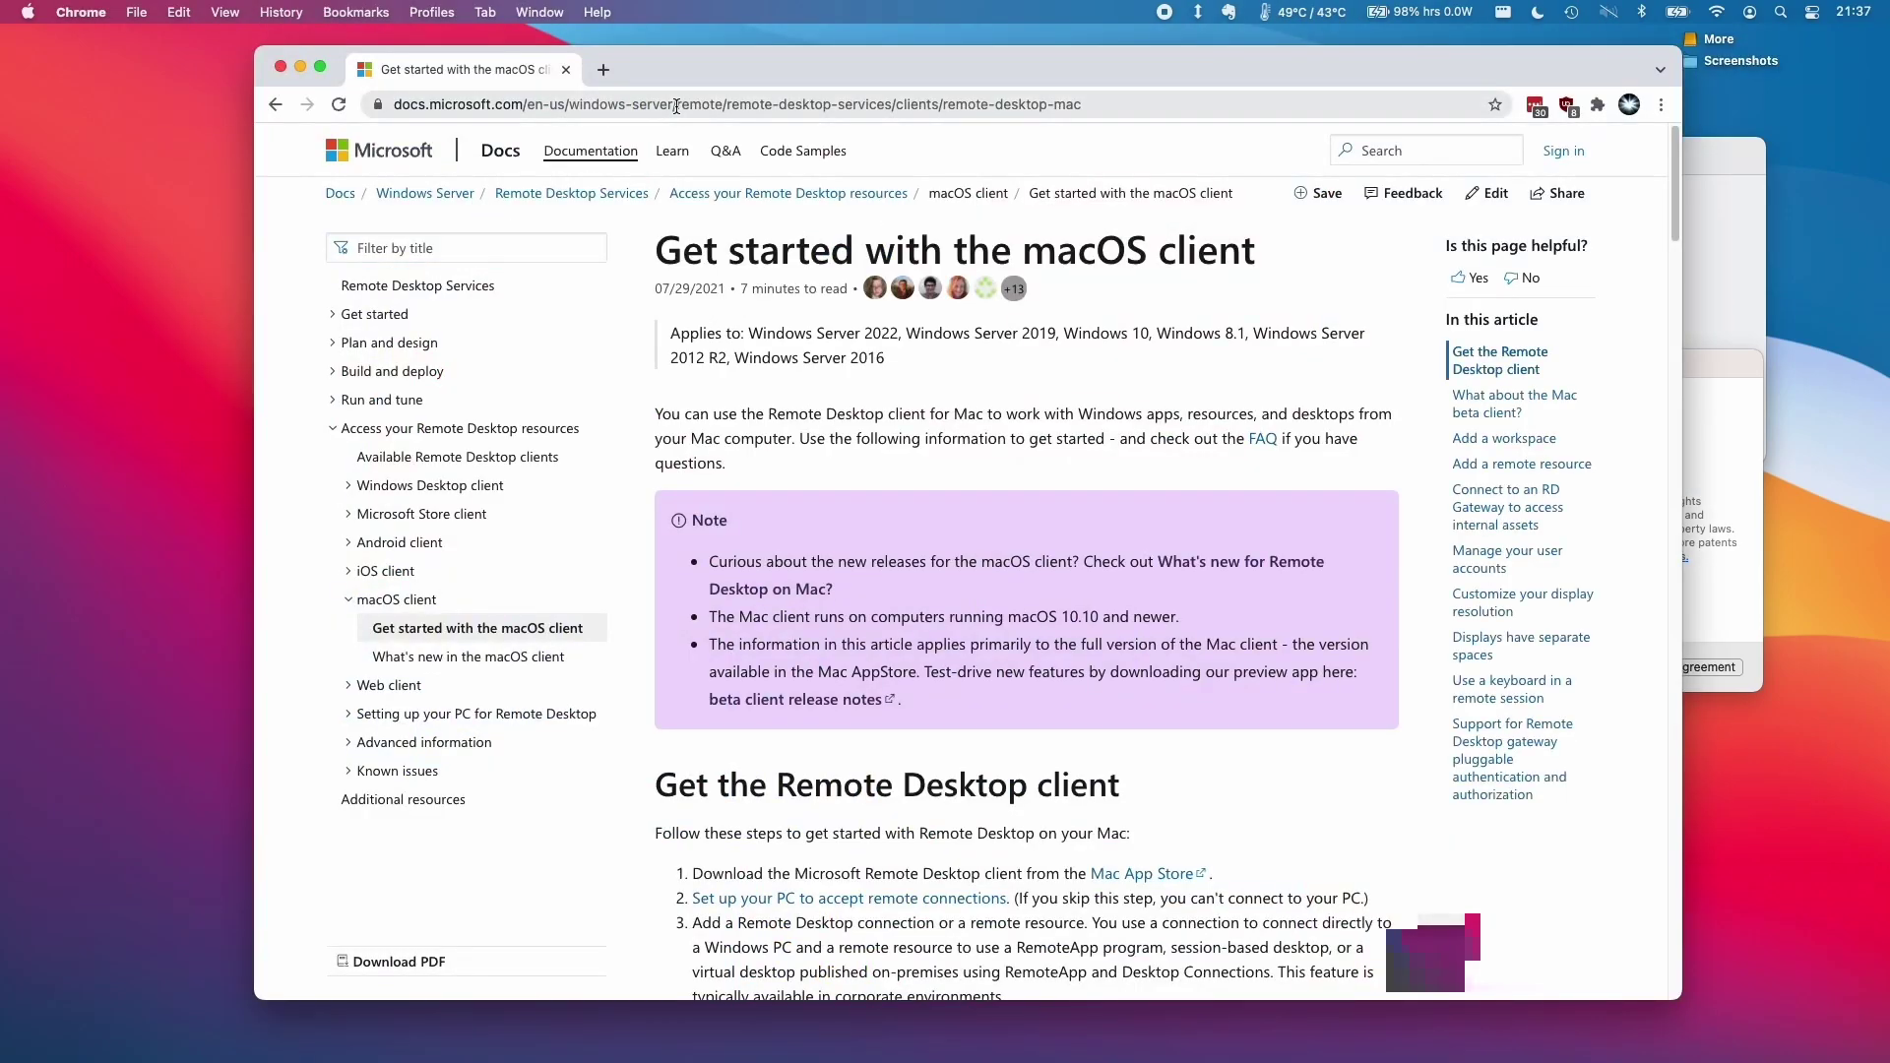
# Step: Follow the Docs link to the Remote Desktop for Mac beta page and download version 10.7.1 (1935)
pyautogui.press('super+l')
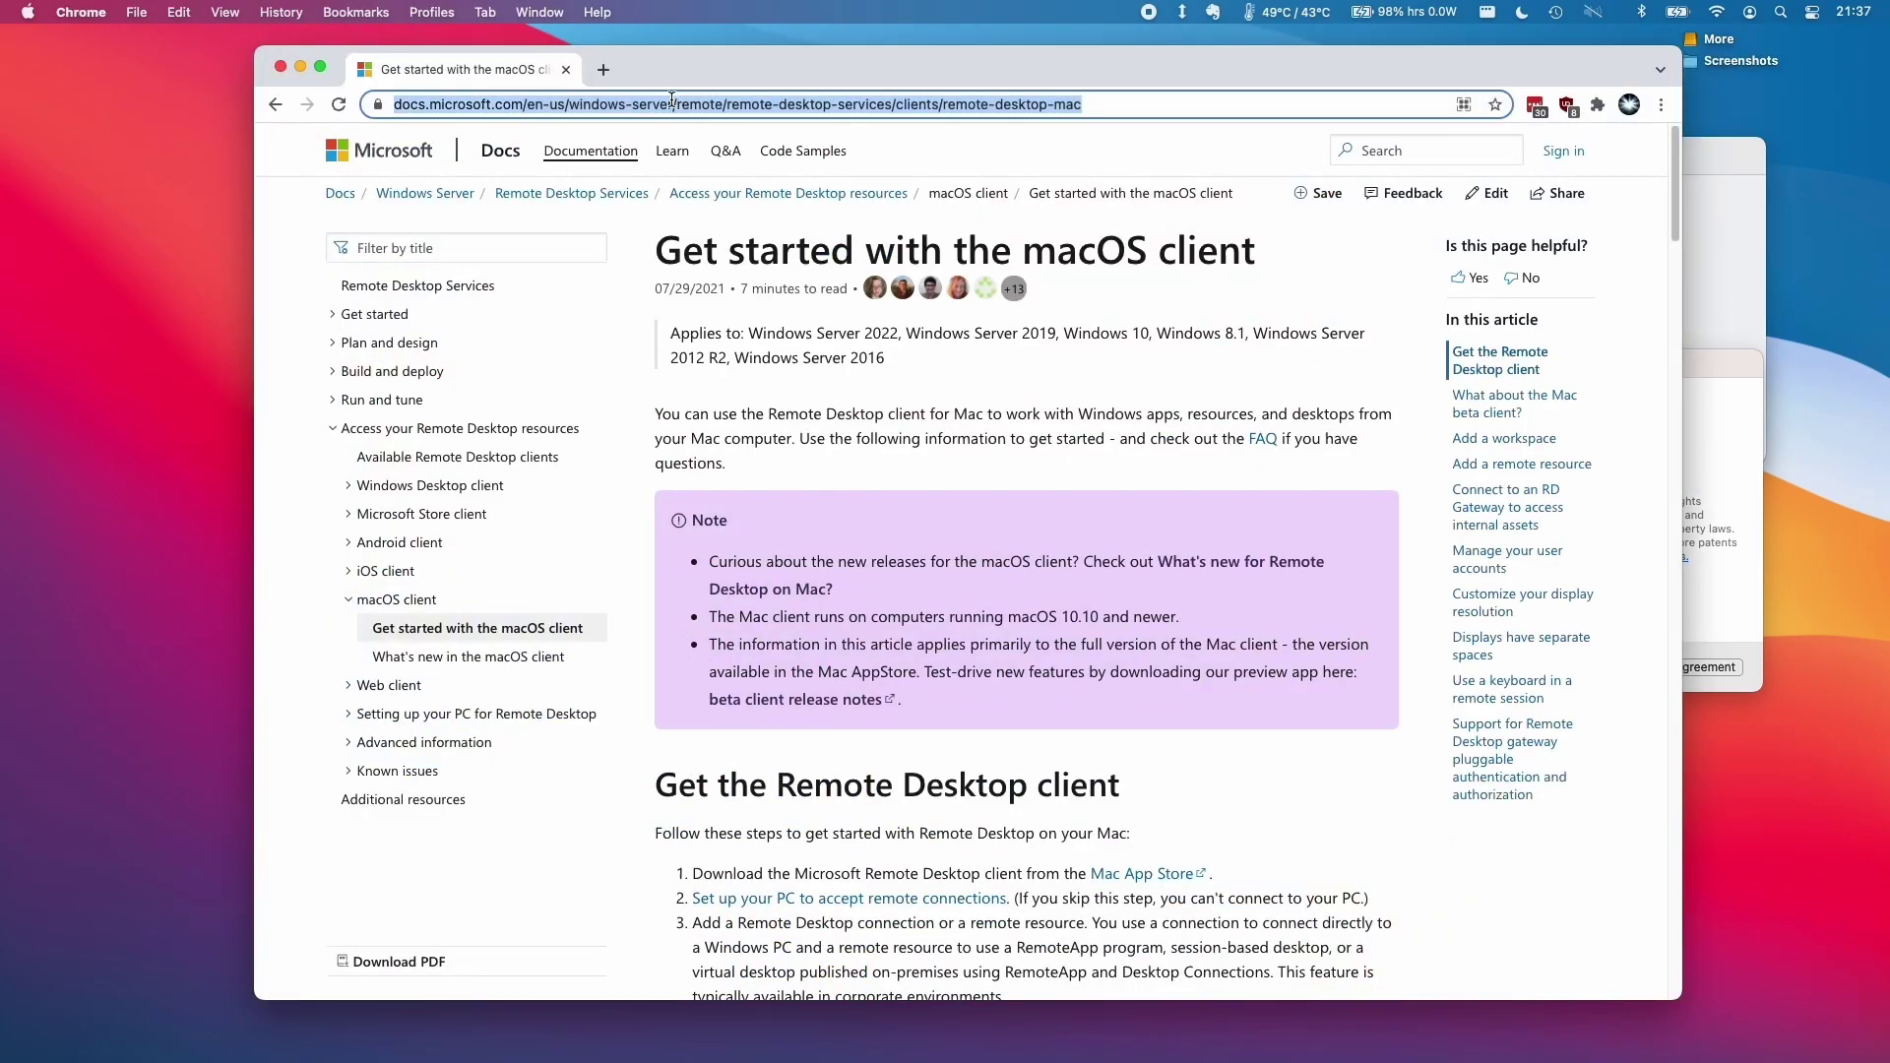
pyautogui.click(782, 388)
pyautogui.scroll(-7, 781, 388)
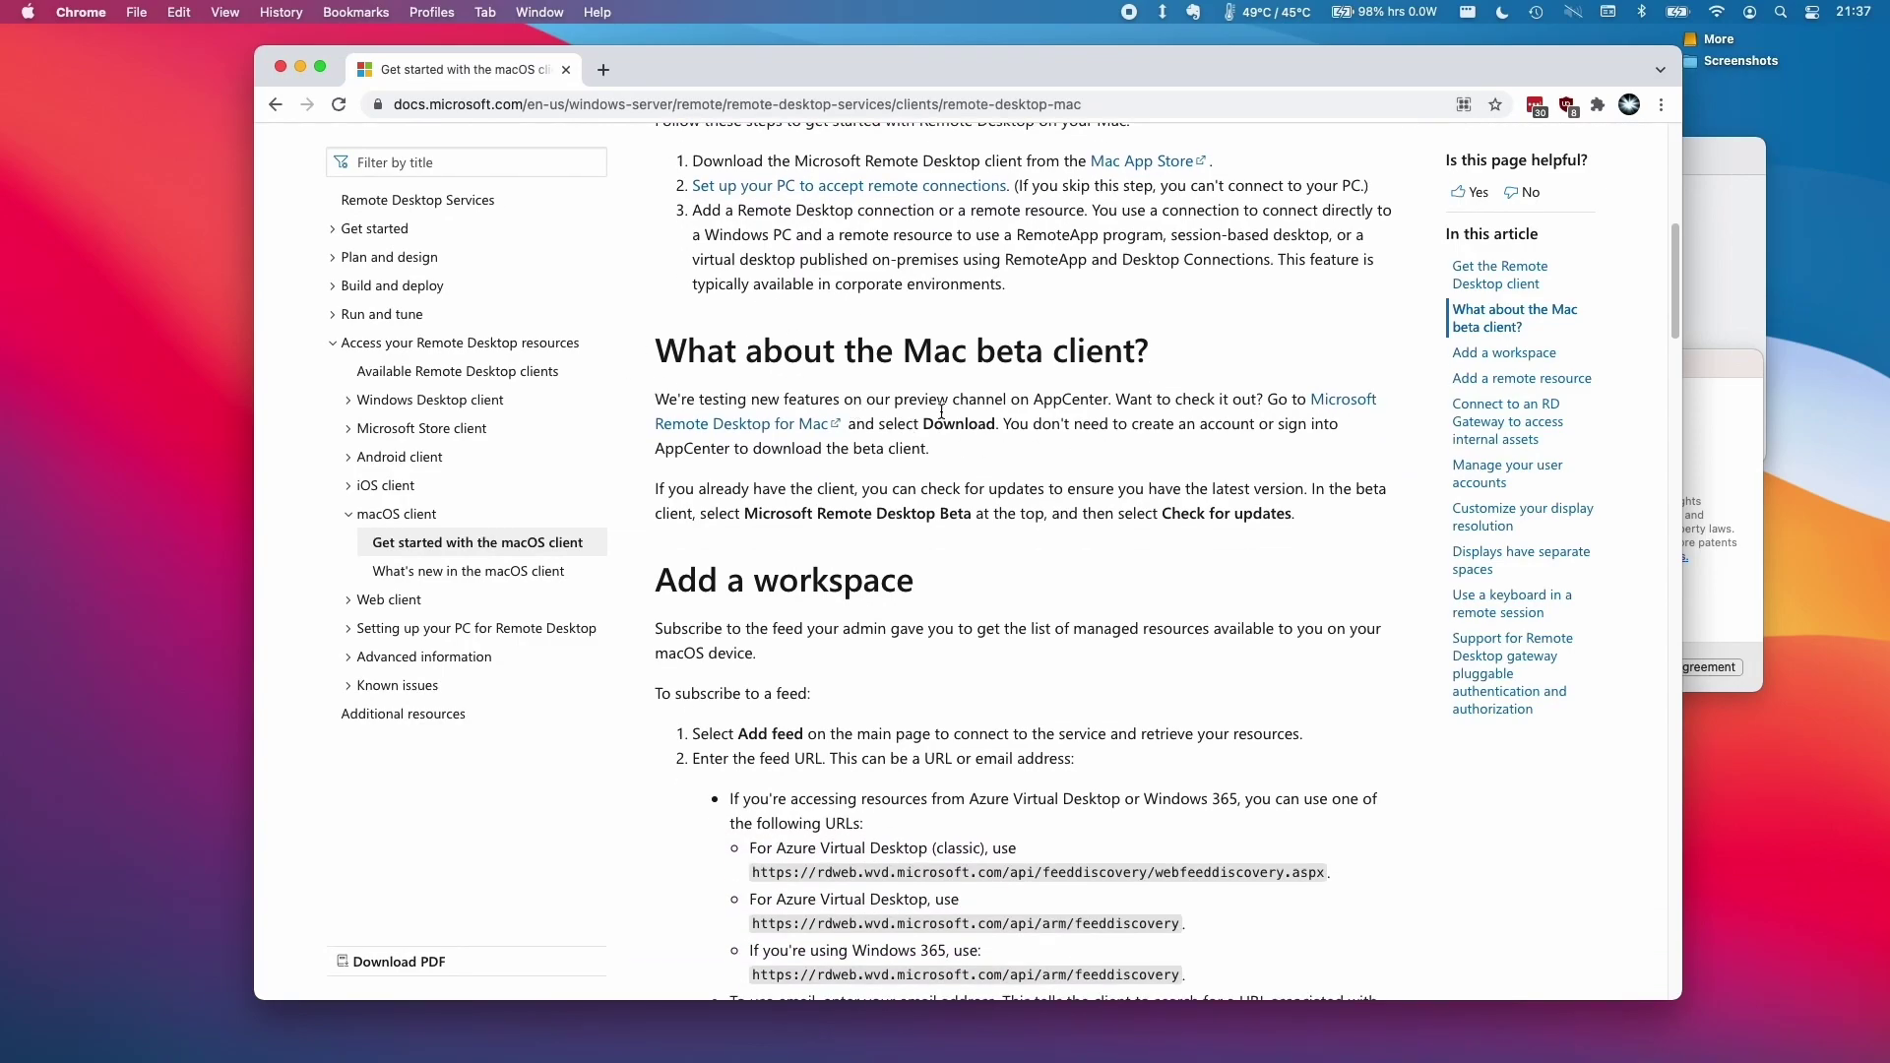
pyautogui.scroll(-1, 855, 581)
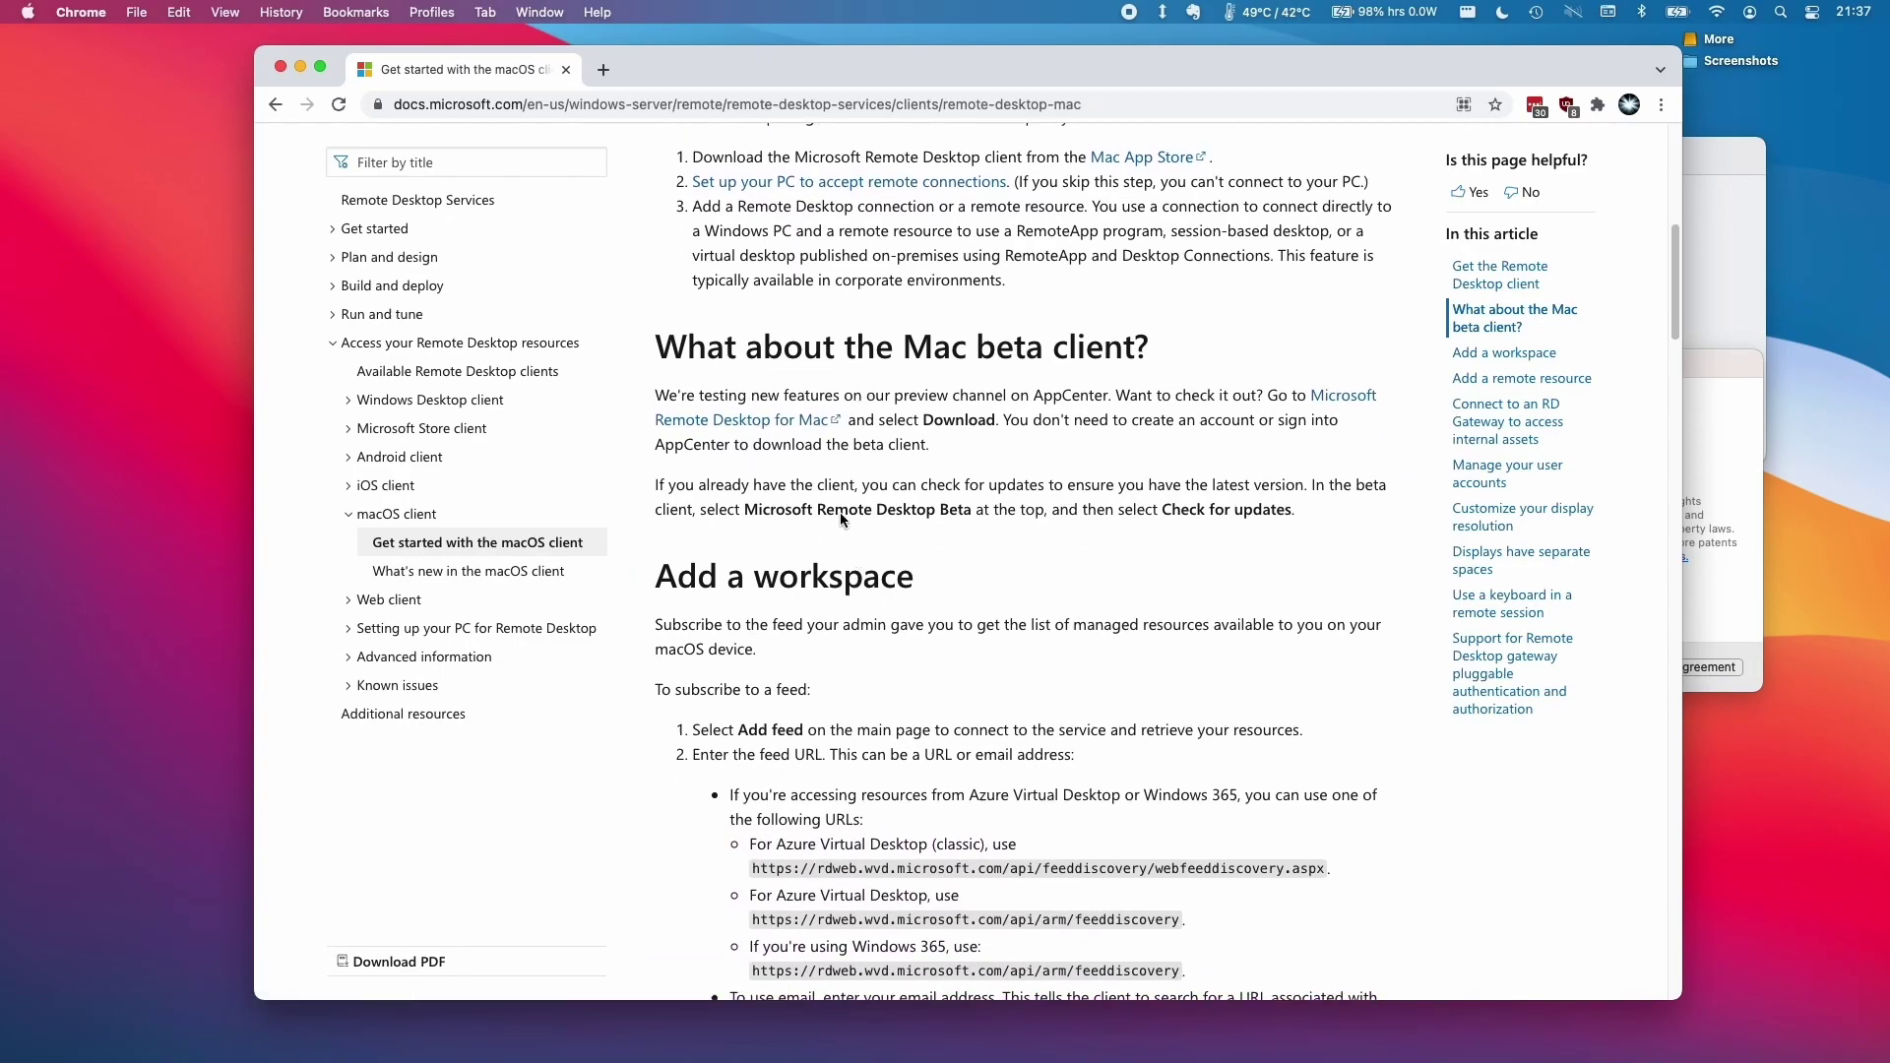
pyautogui.click(803, 420)
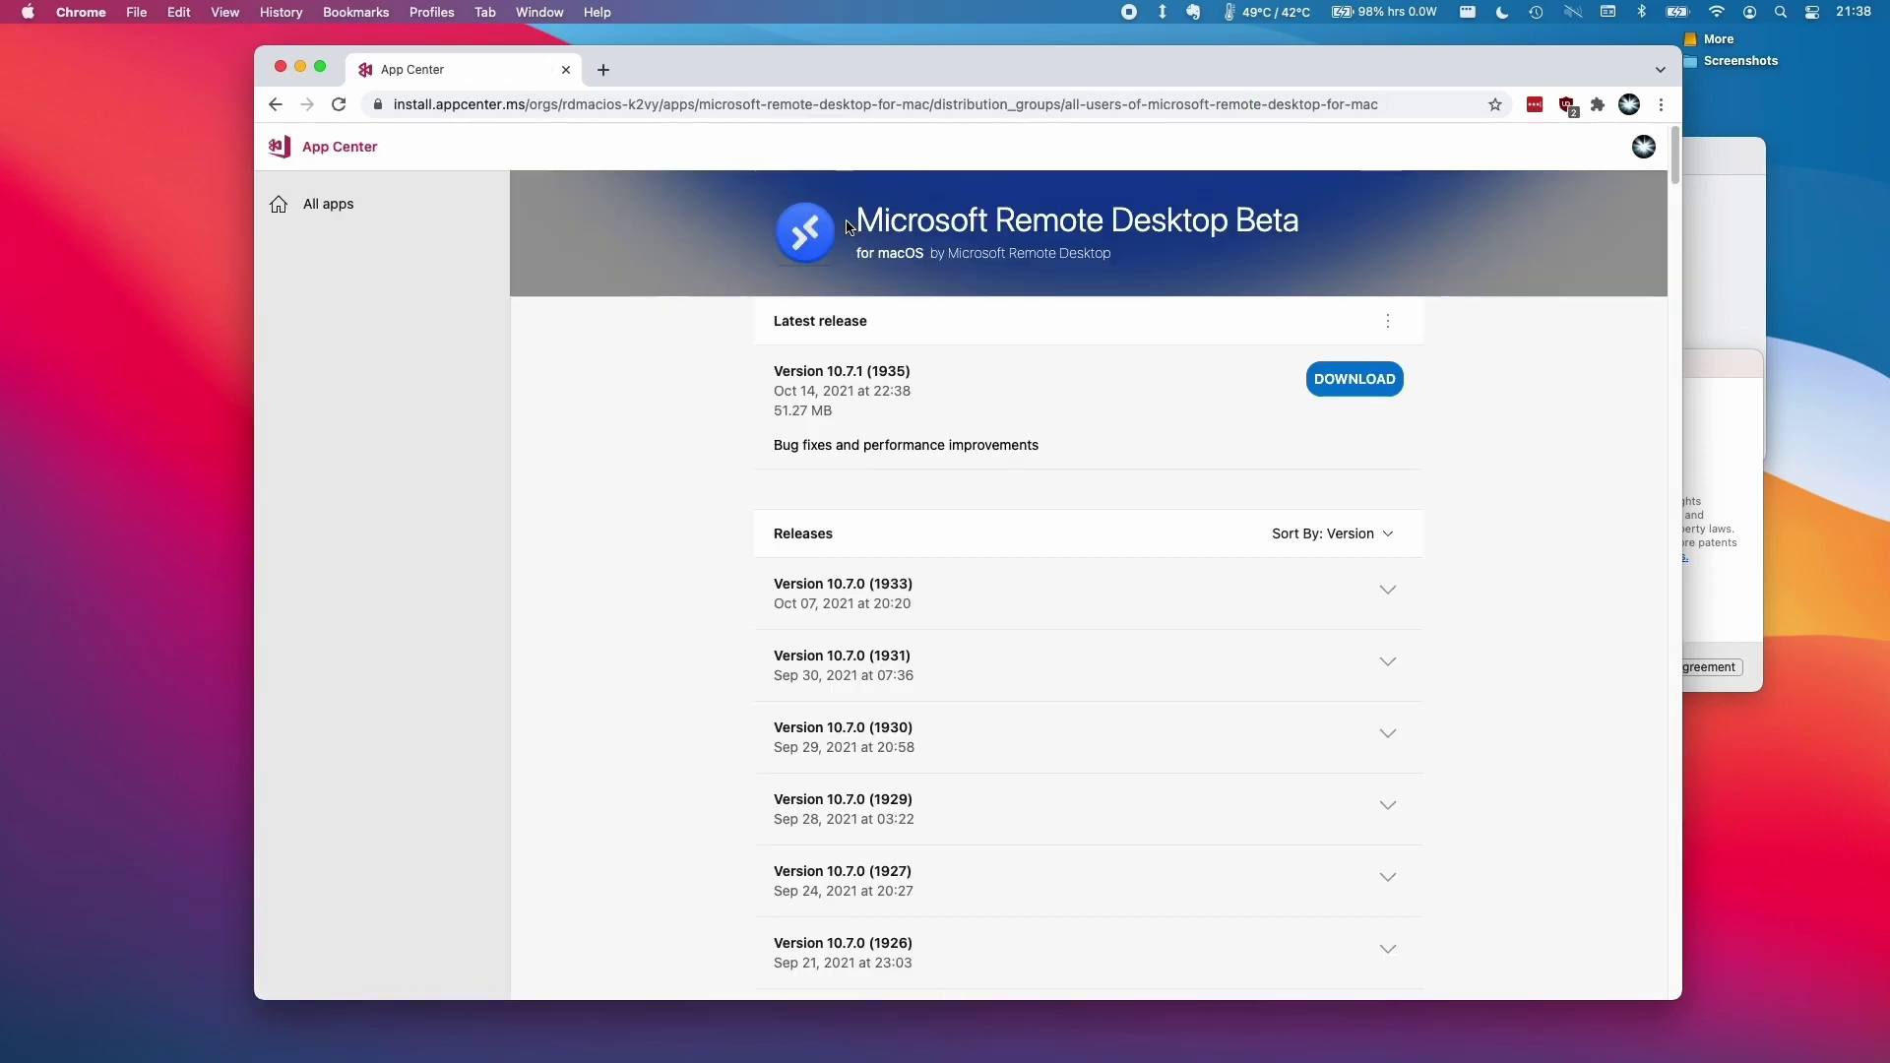
pyautogui.doubleClick(915, 221)
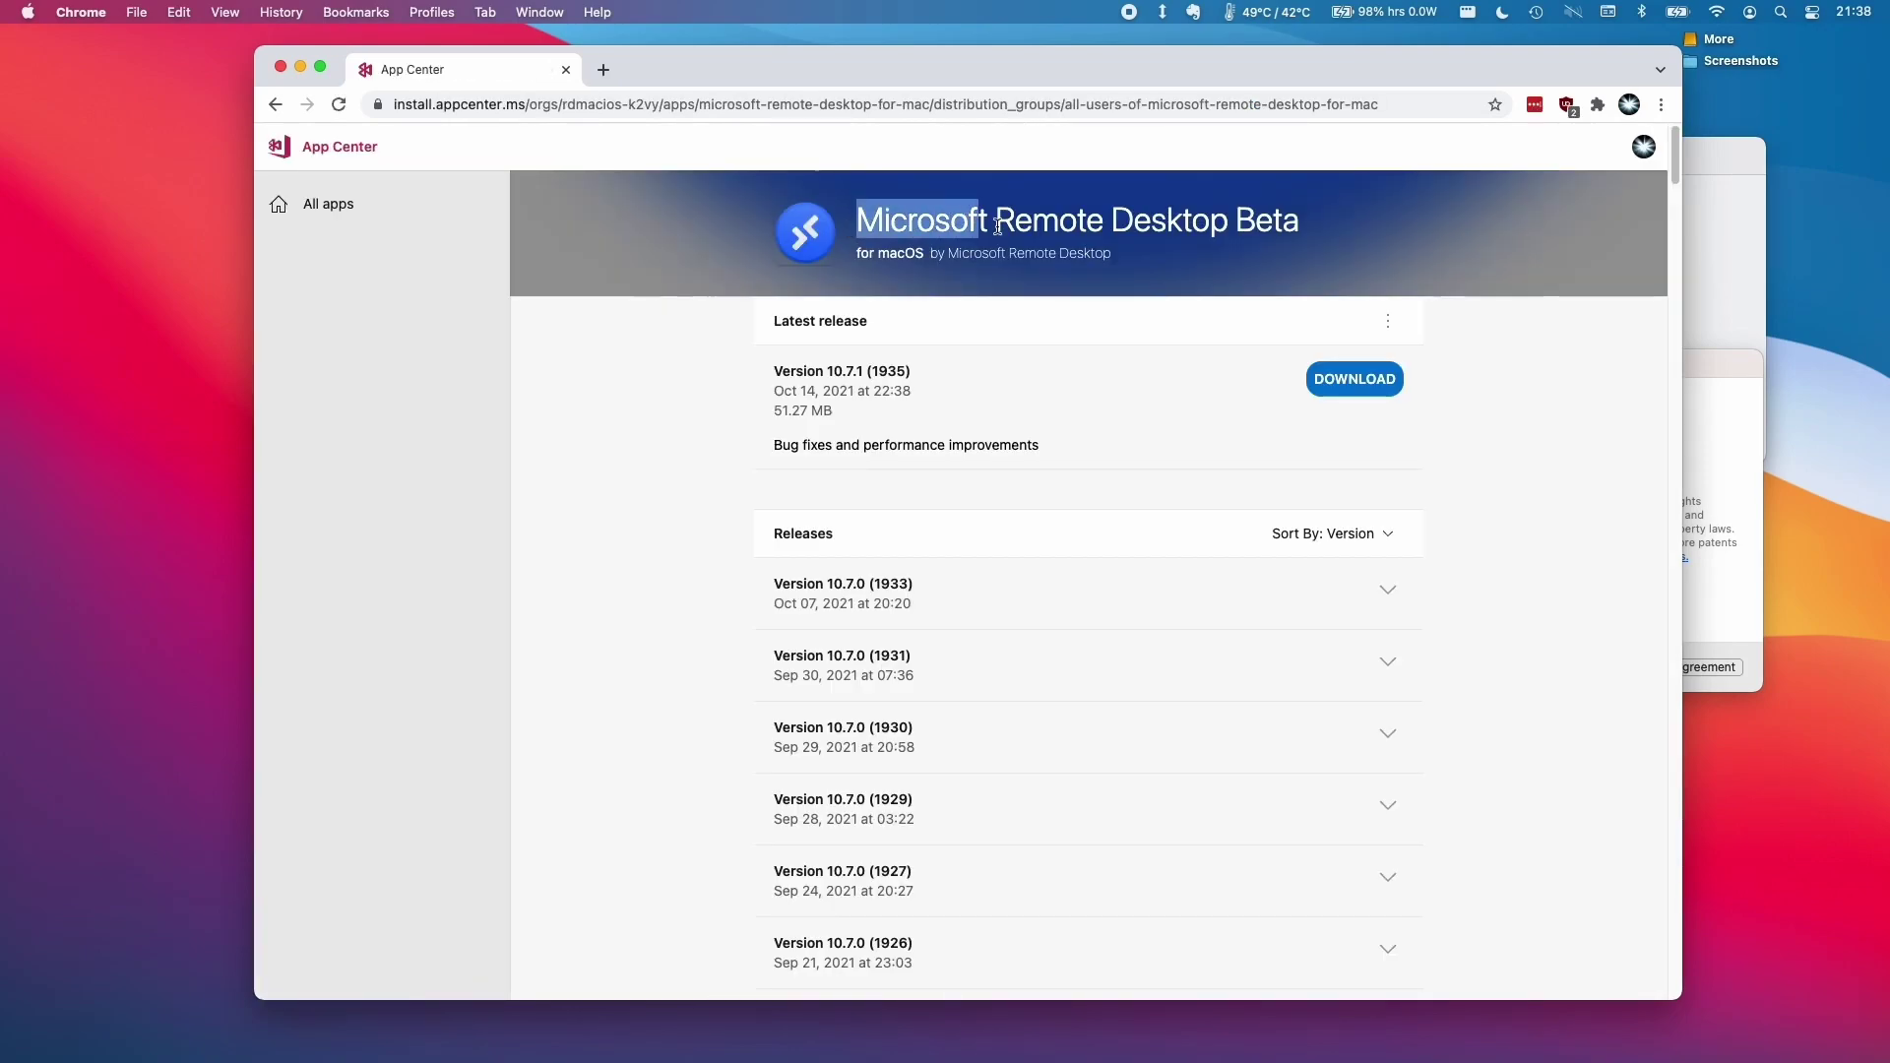
pyautogui.click(1355, 381)
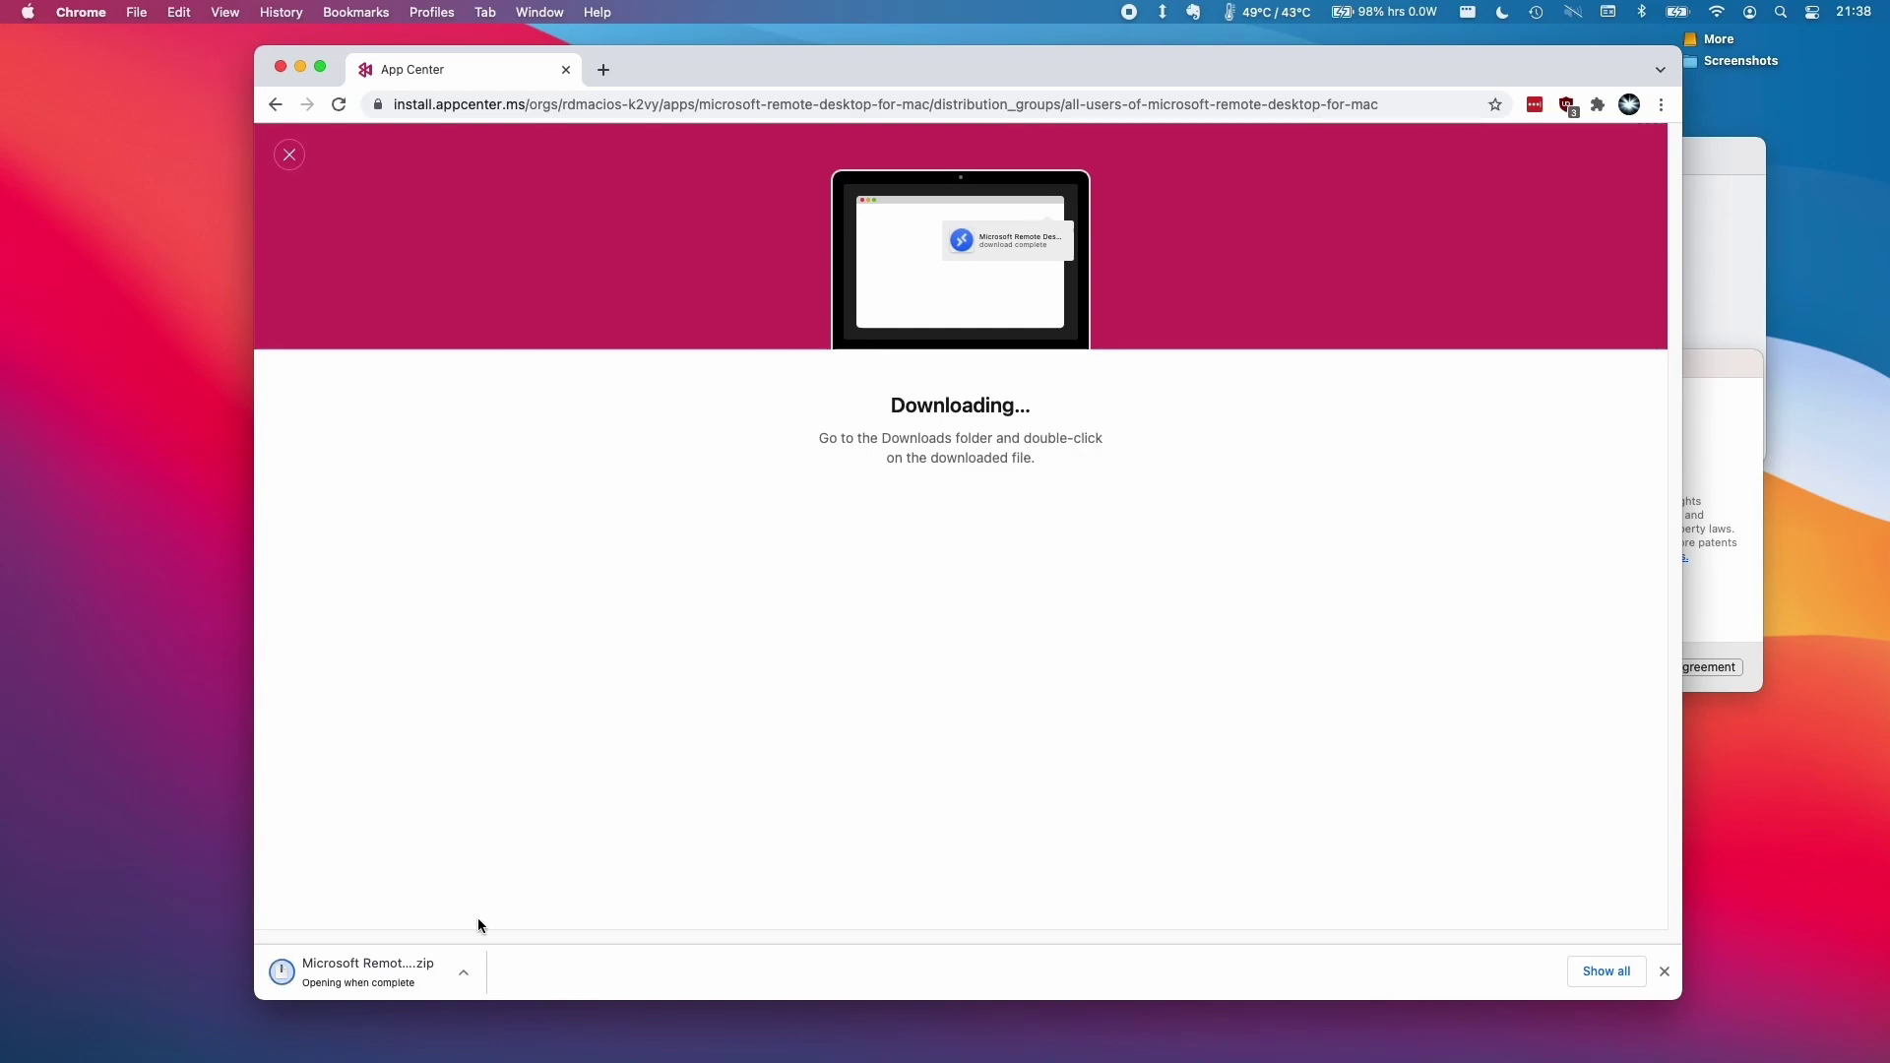
# Step: Launch Remote Desktop Beta from Downloads, decline usage data, and answer the camera and microphone prompts
pyautogui.click(788, 256)
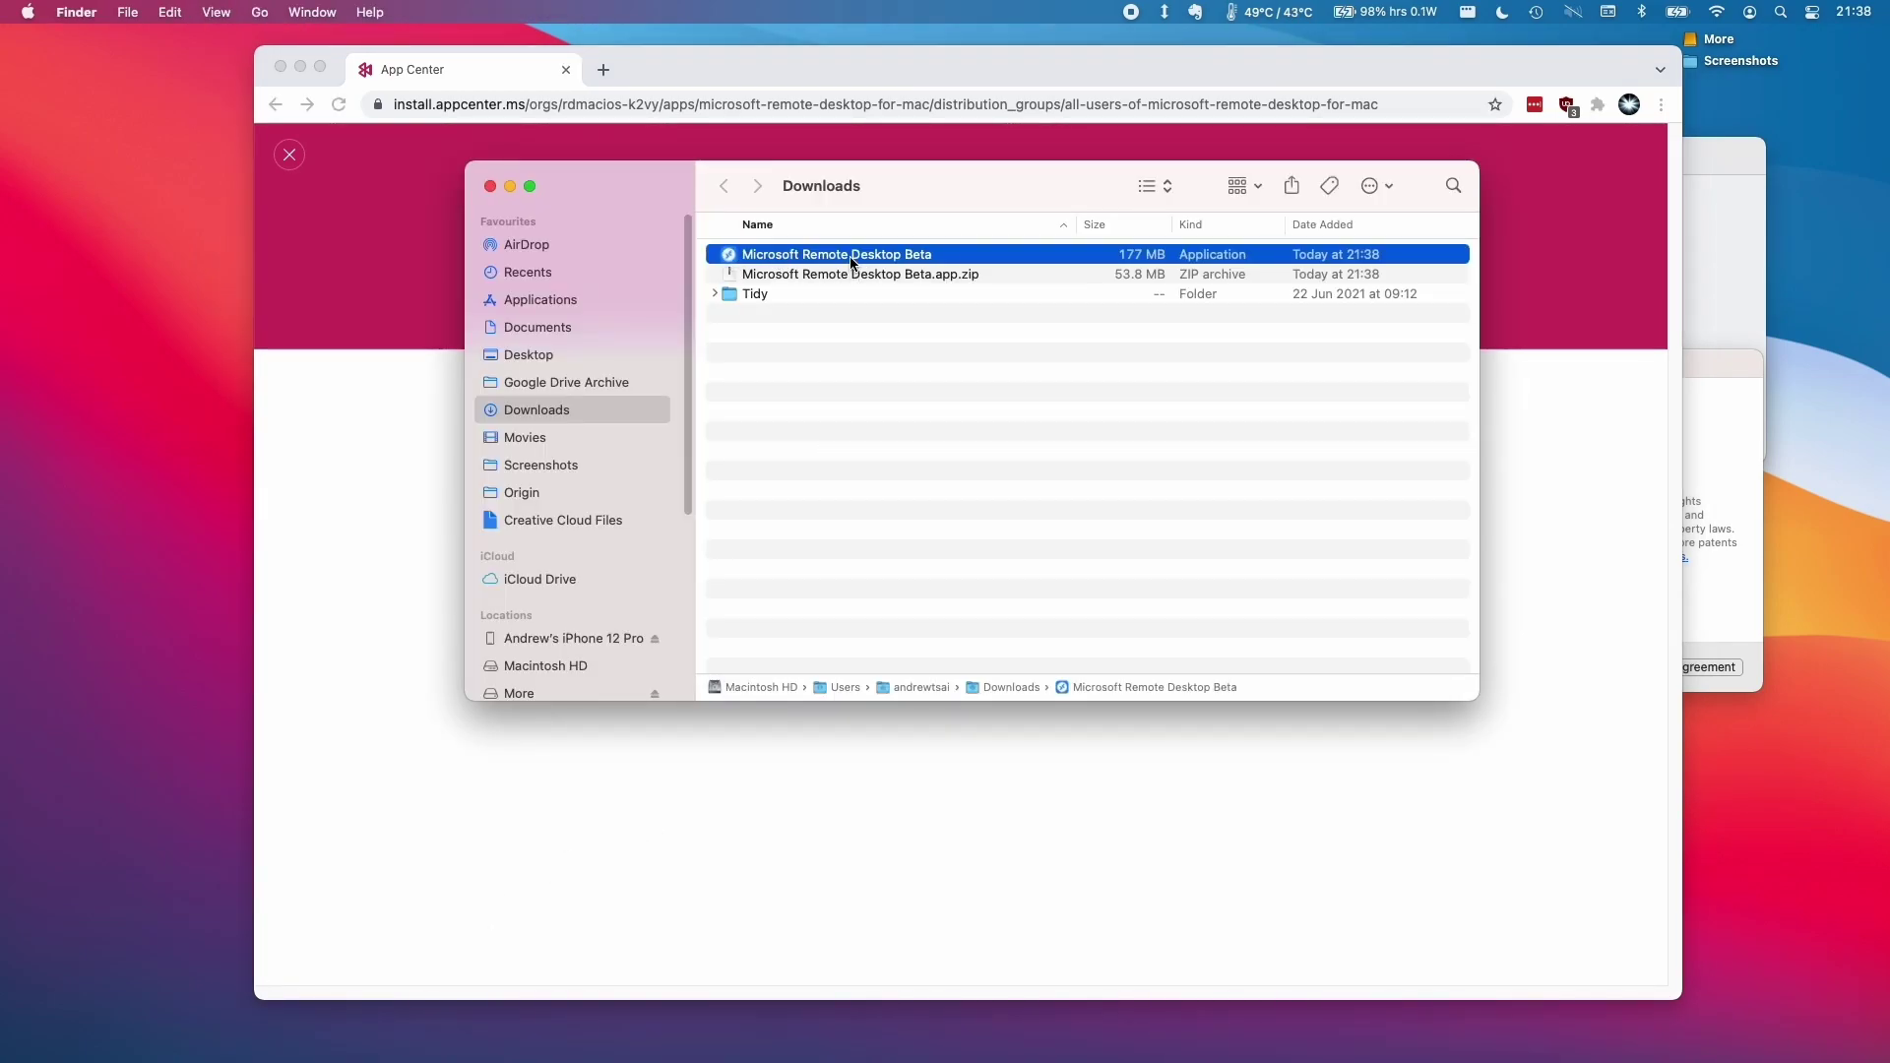
pyautogui.doubleClick(852, 256)
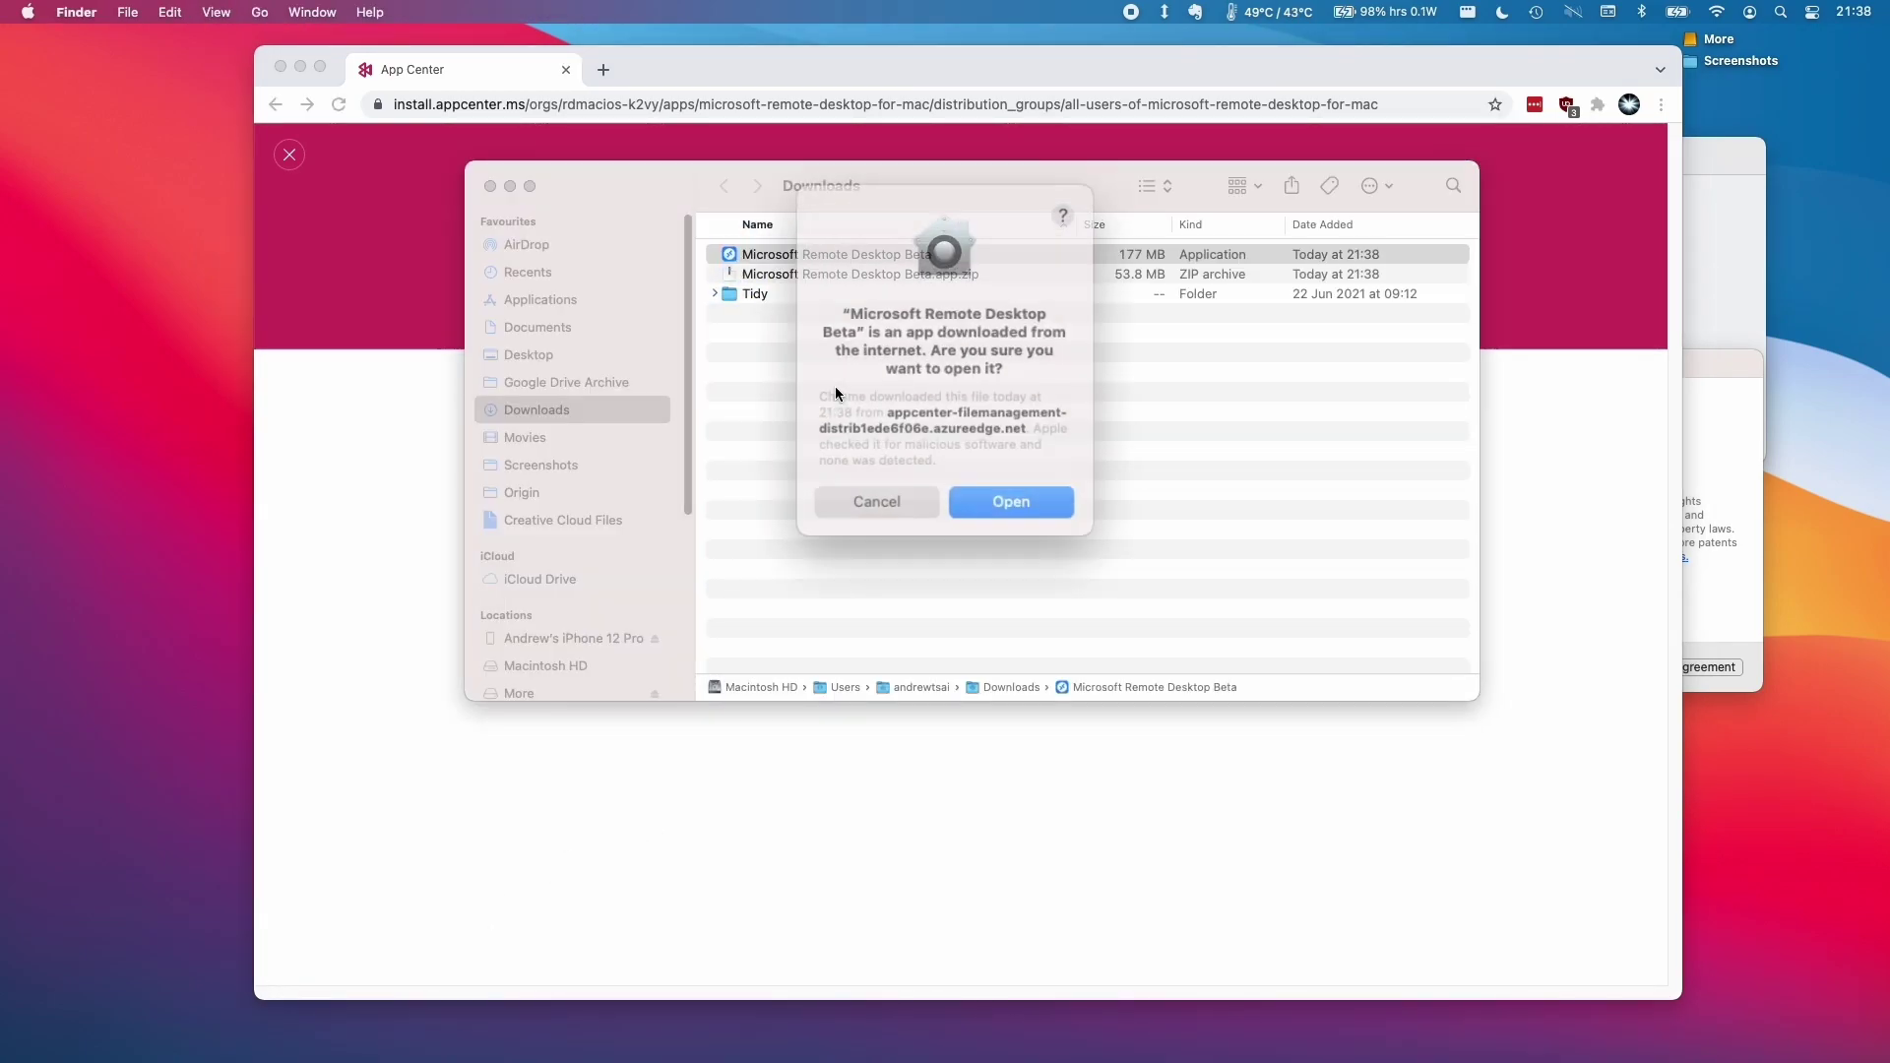
pyautogui.click(1049, 489)
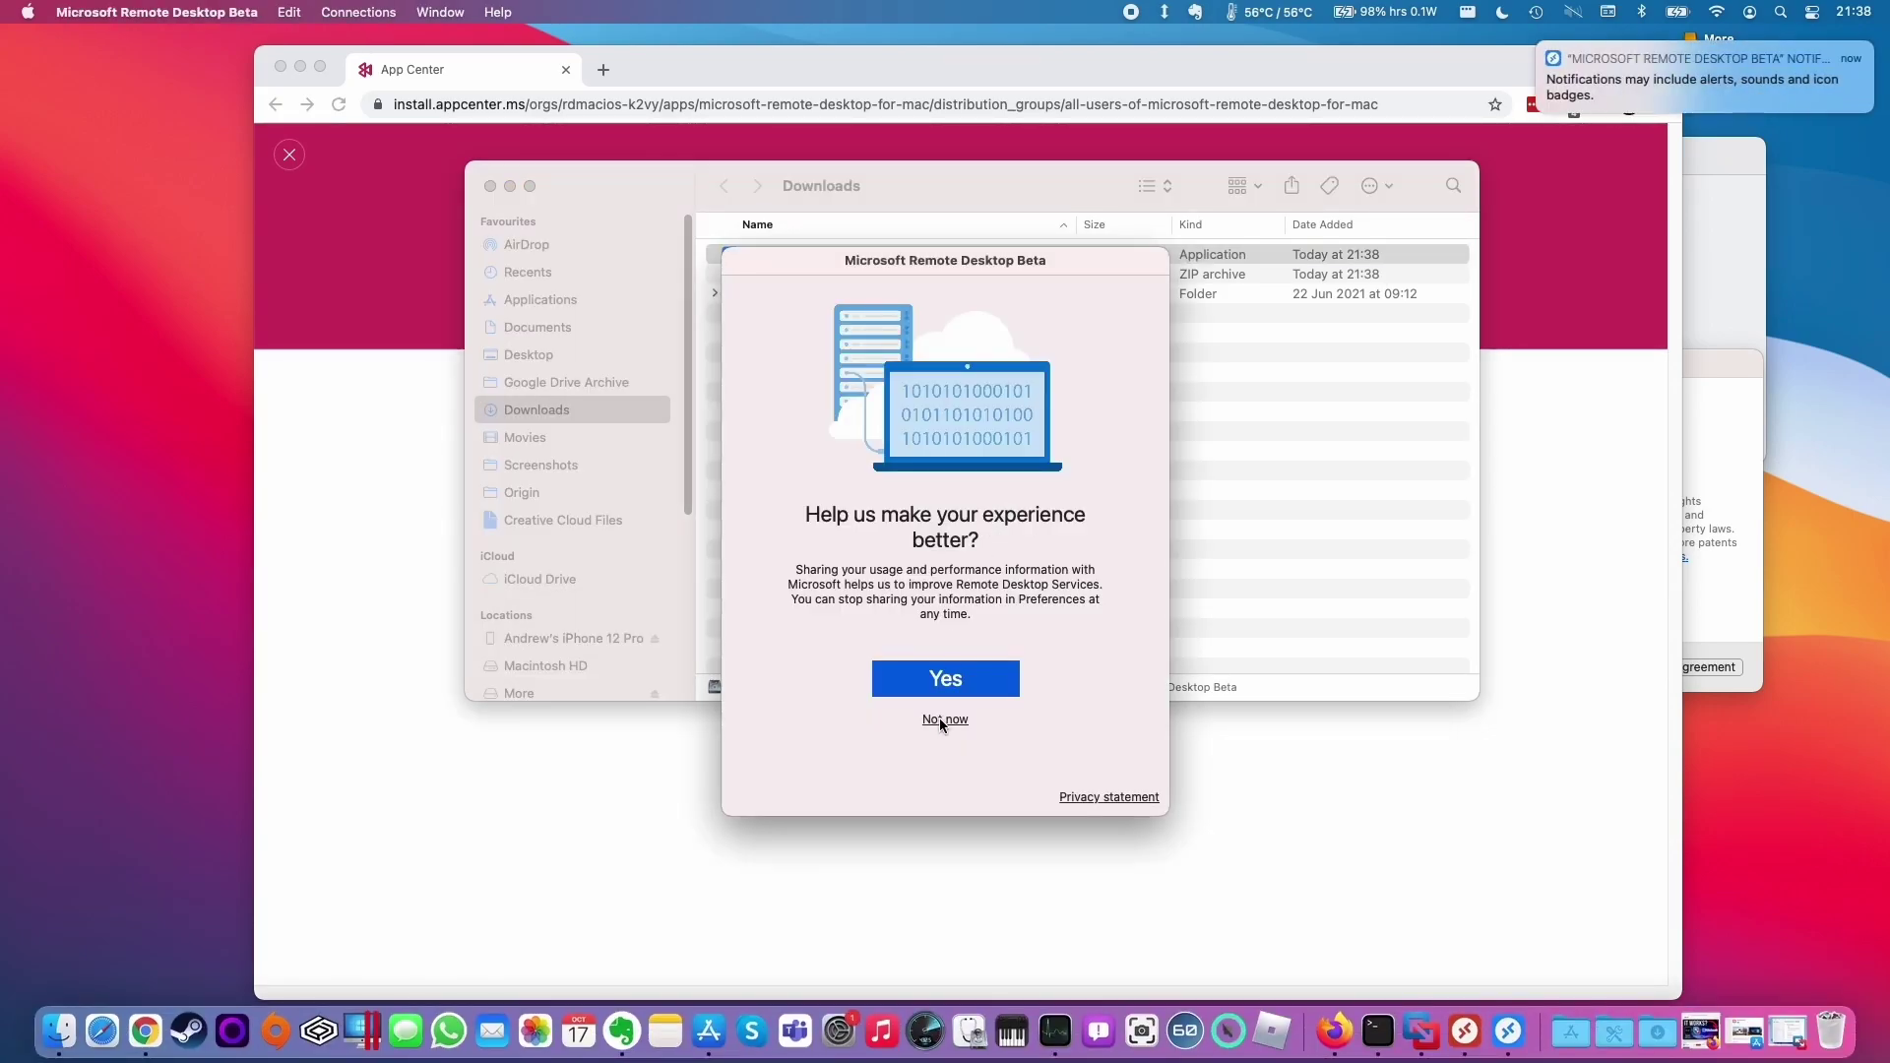
pyautogui.click(942, 720)
pyautogui.click(943, 687)
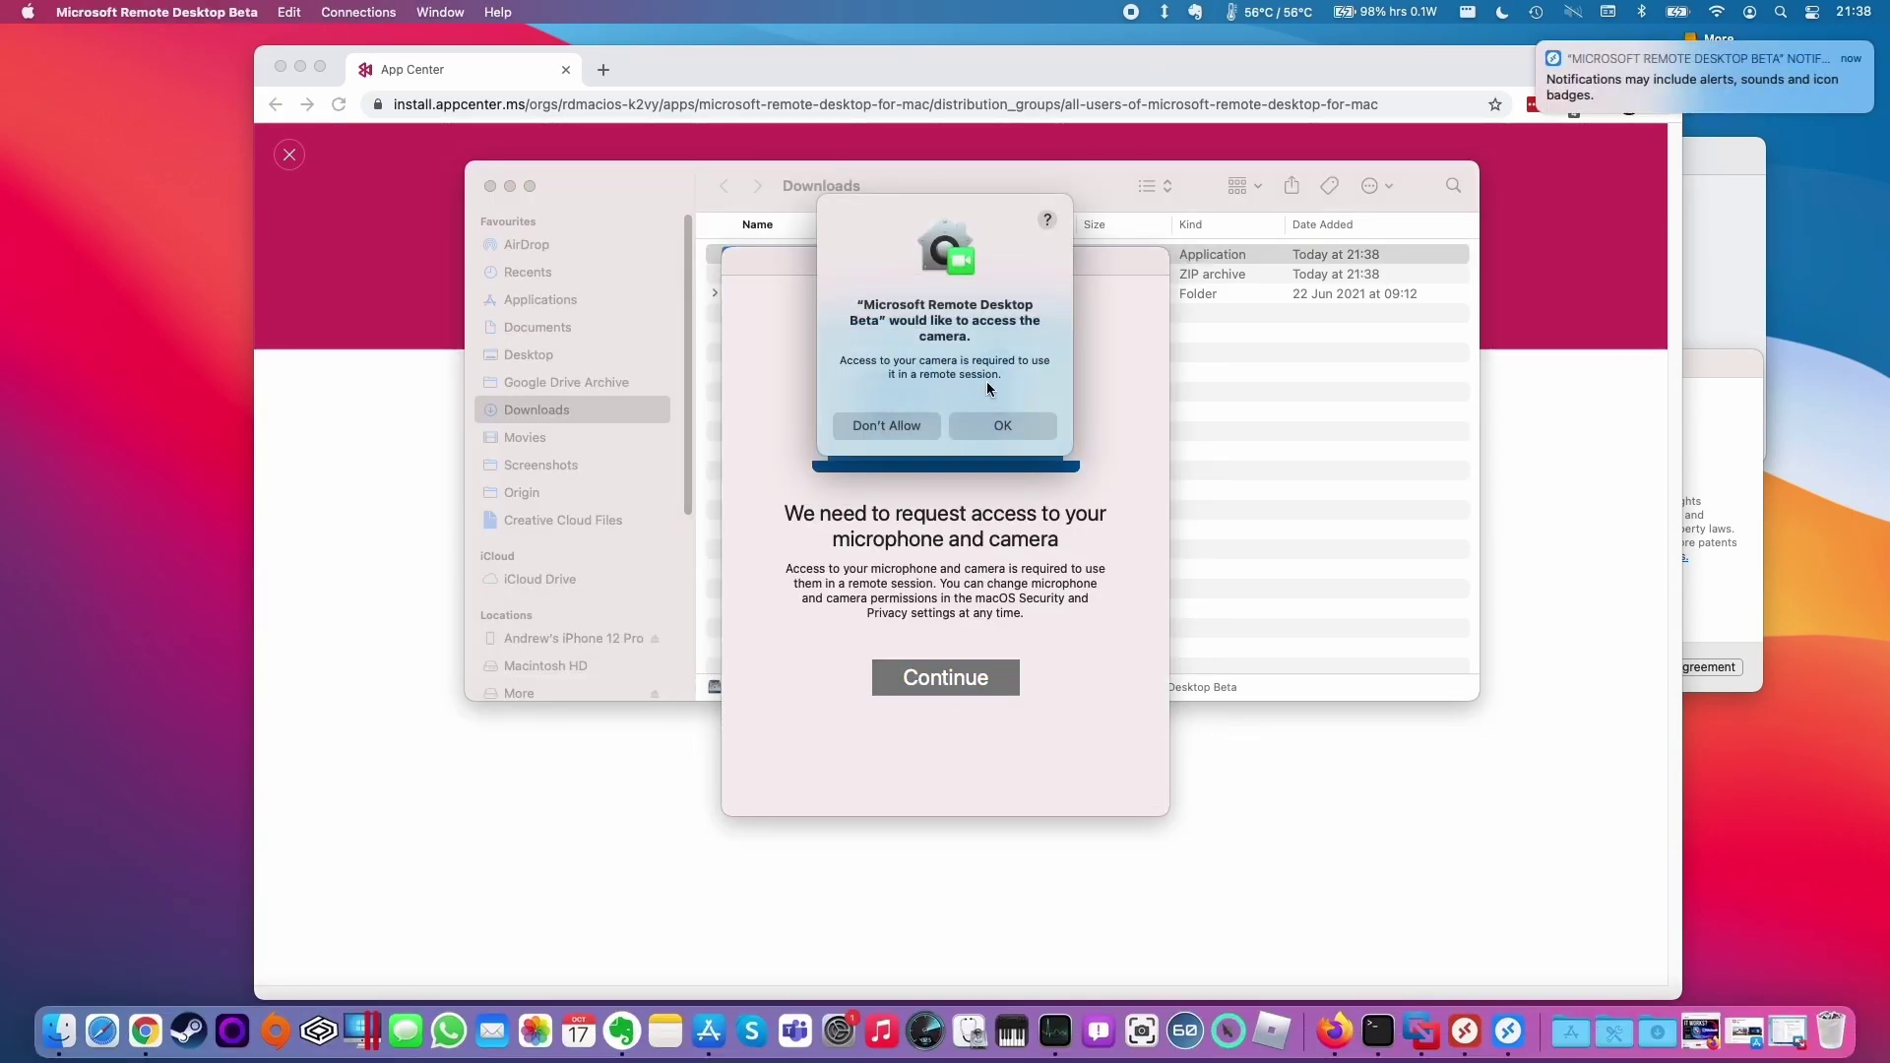
pyautogui.click(1002, 425)
pyautogui.click(1002, 425)
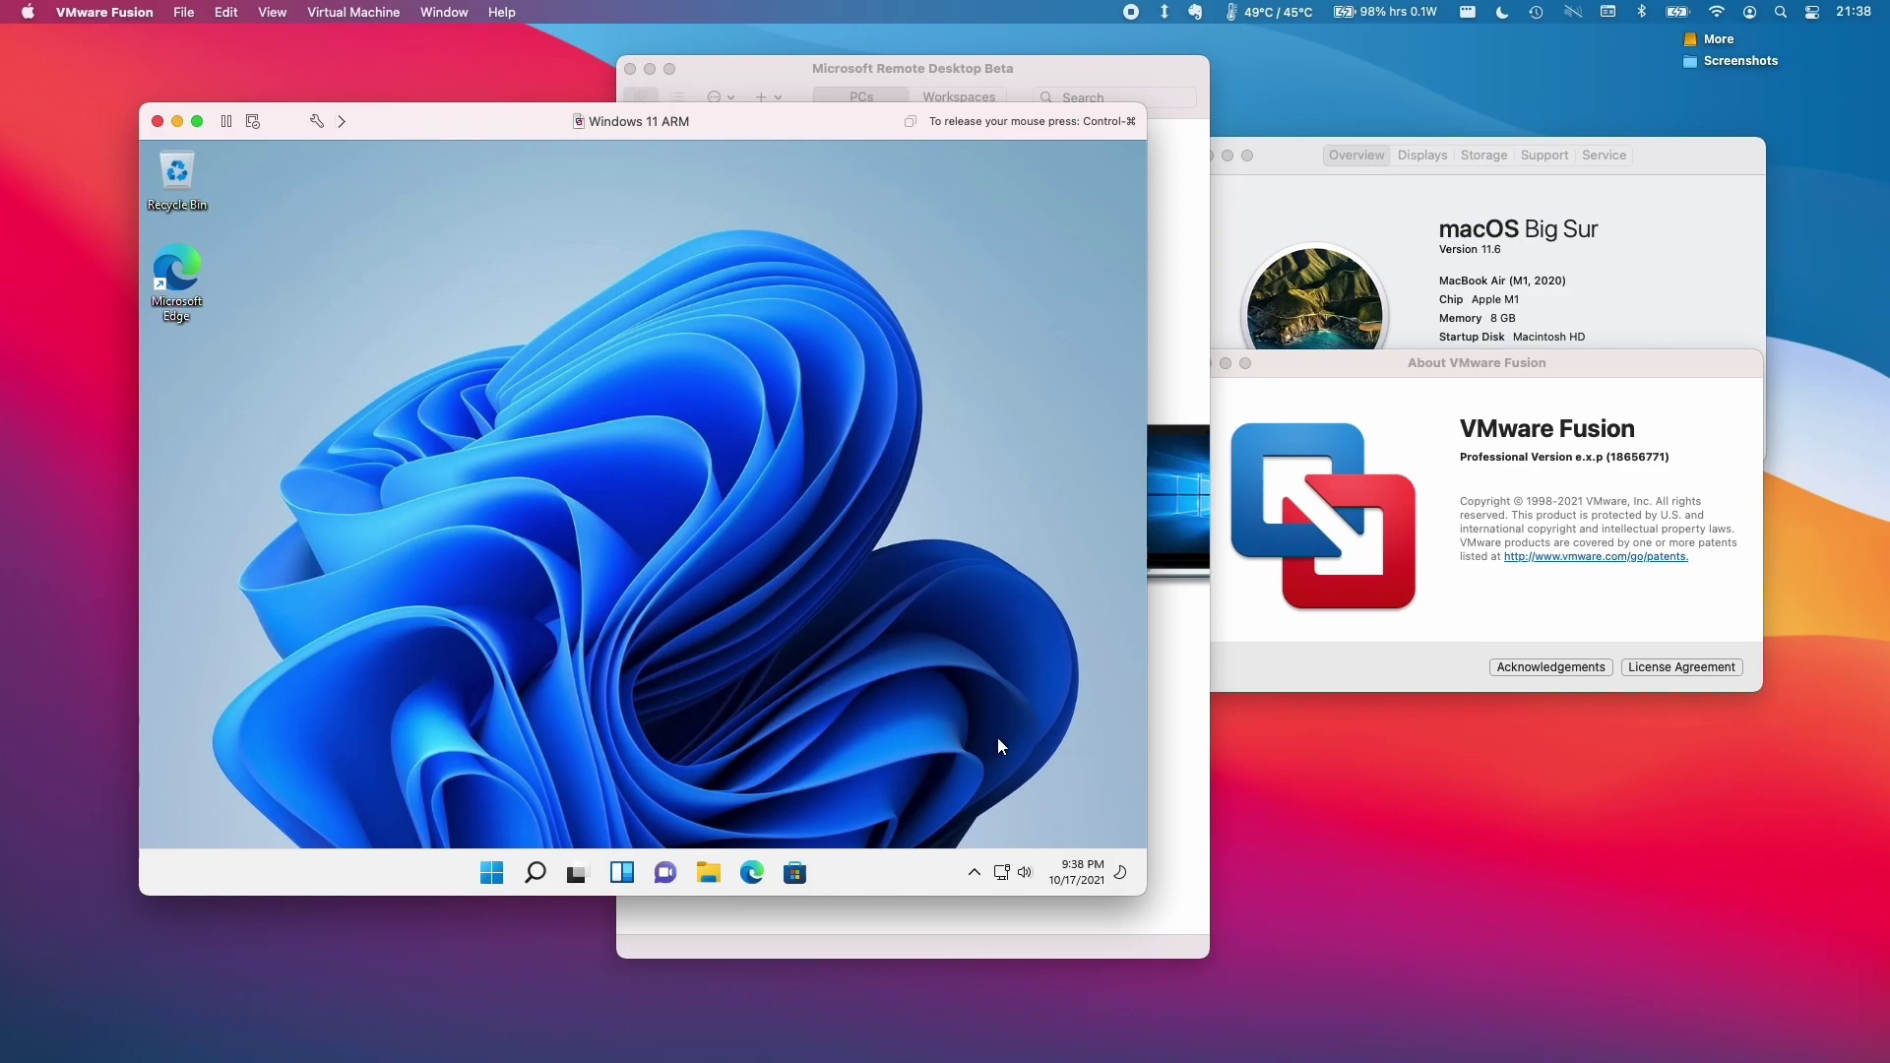
# Step: Open the VM's Network & internet Ethernet details and select the IPv4 address 192.168.68.146
pyautogui.click(1011, 875)
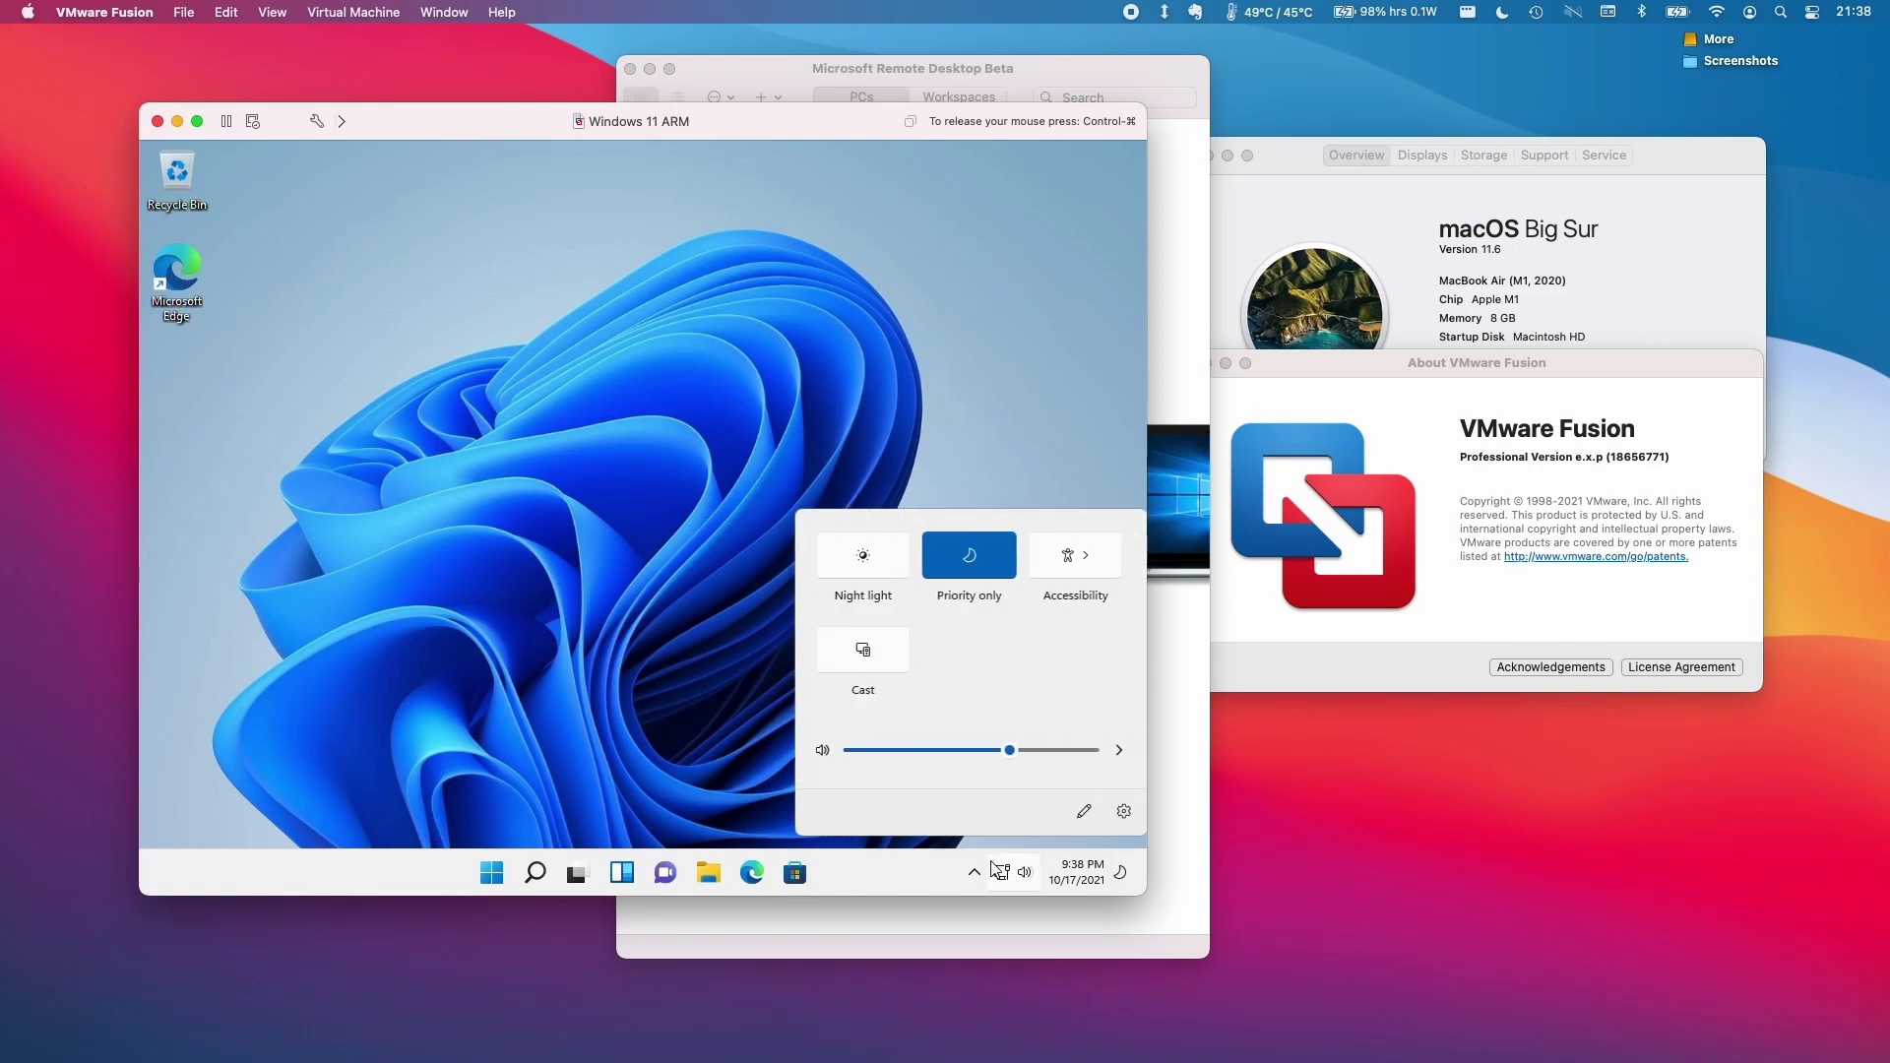
pyautogui.click(1111, 812)
pyautogui.click(369, 473)
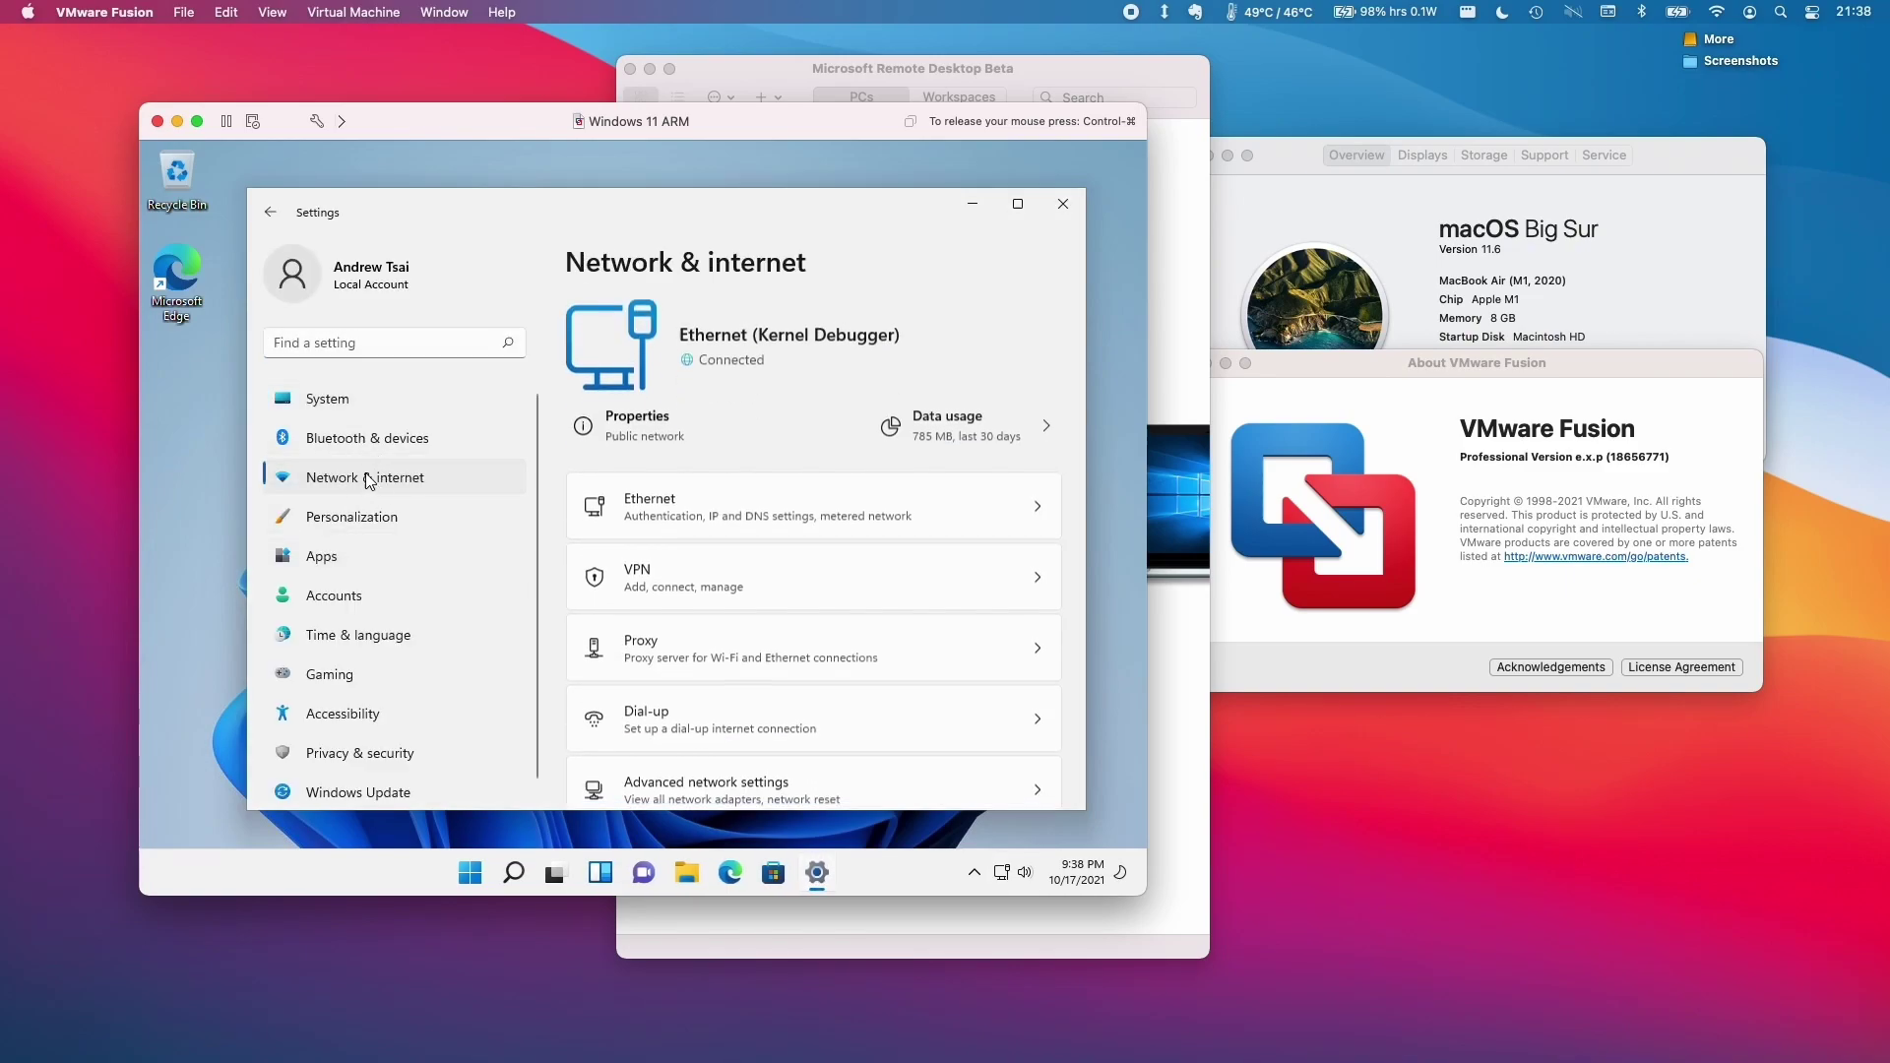
pyautogui.scroll(-1, 879, 532)
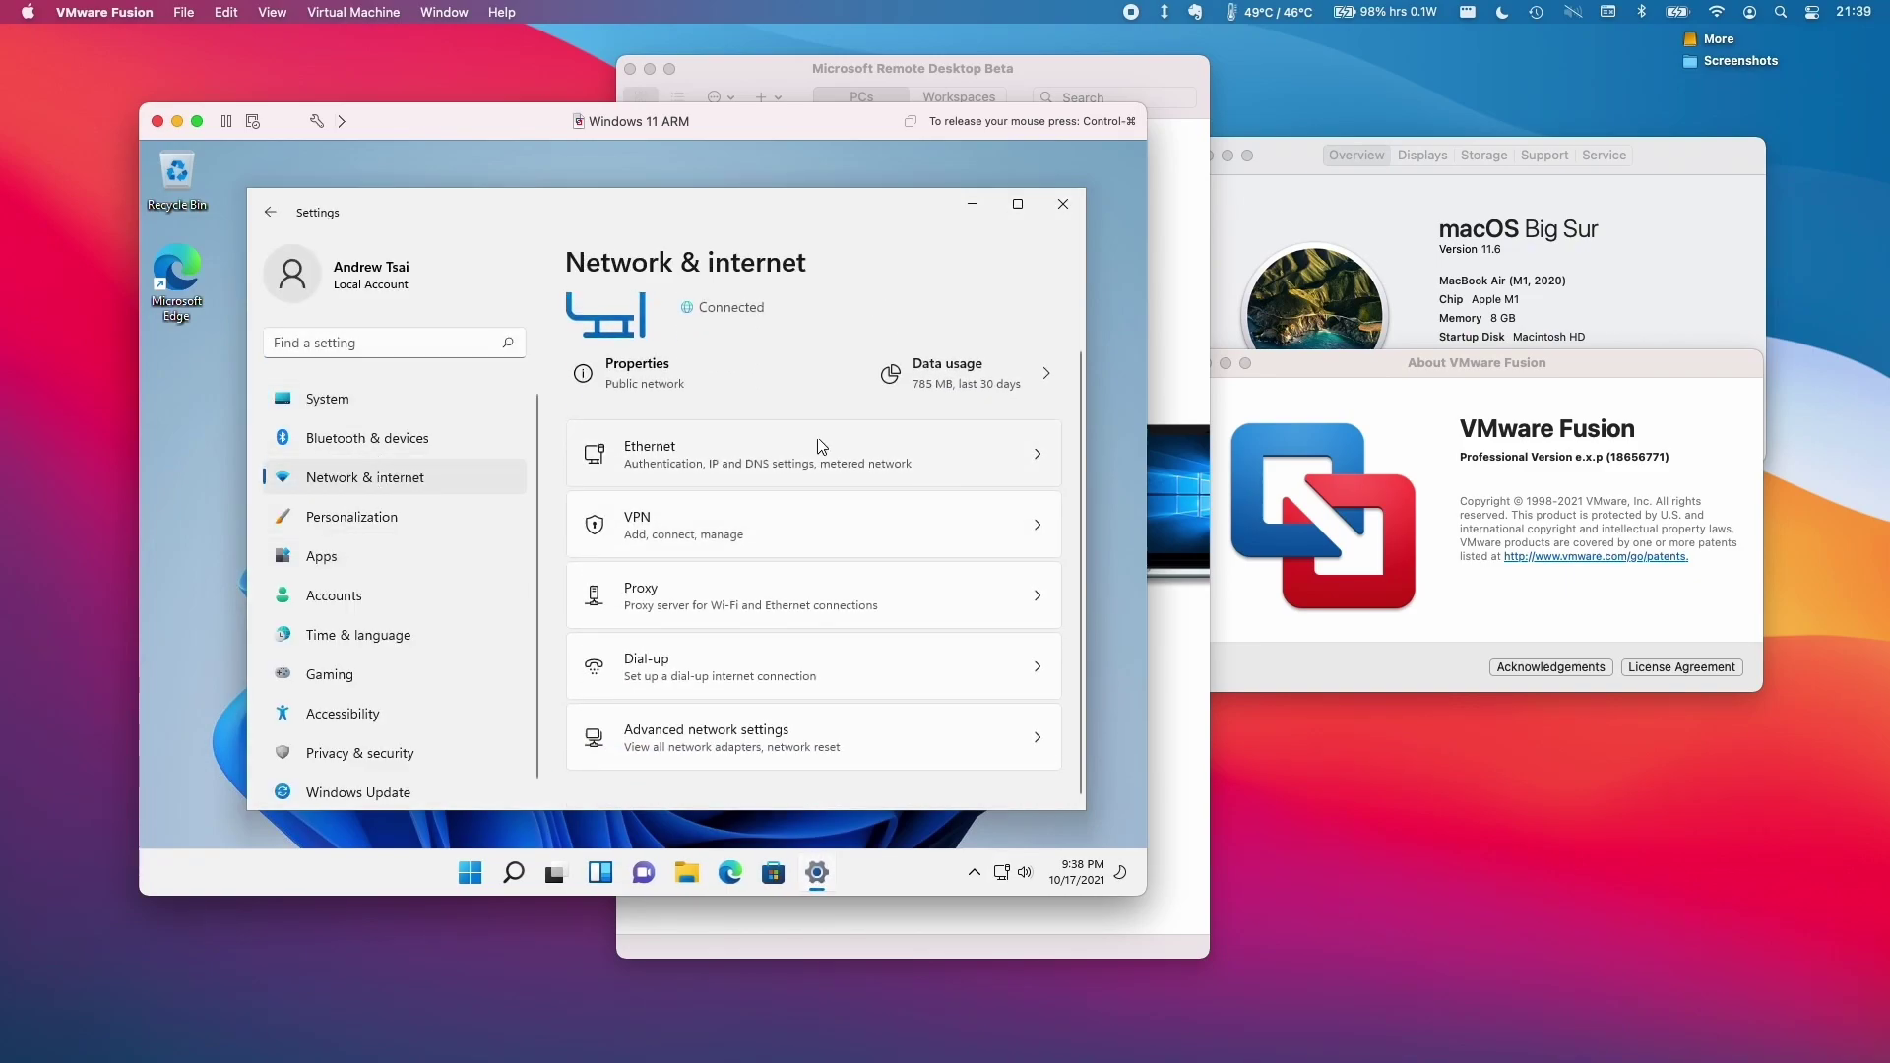
pyautogui.click(775, 450)
pyautogui.scroll(-2, 840, 519)
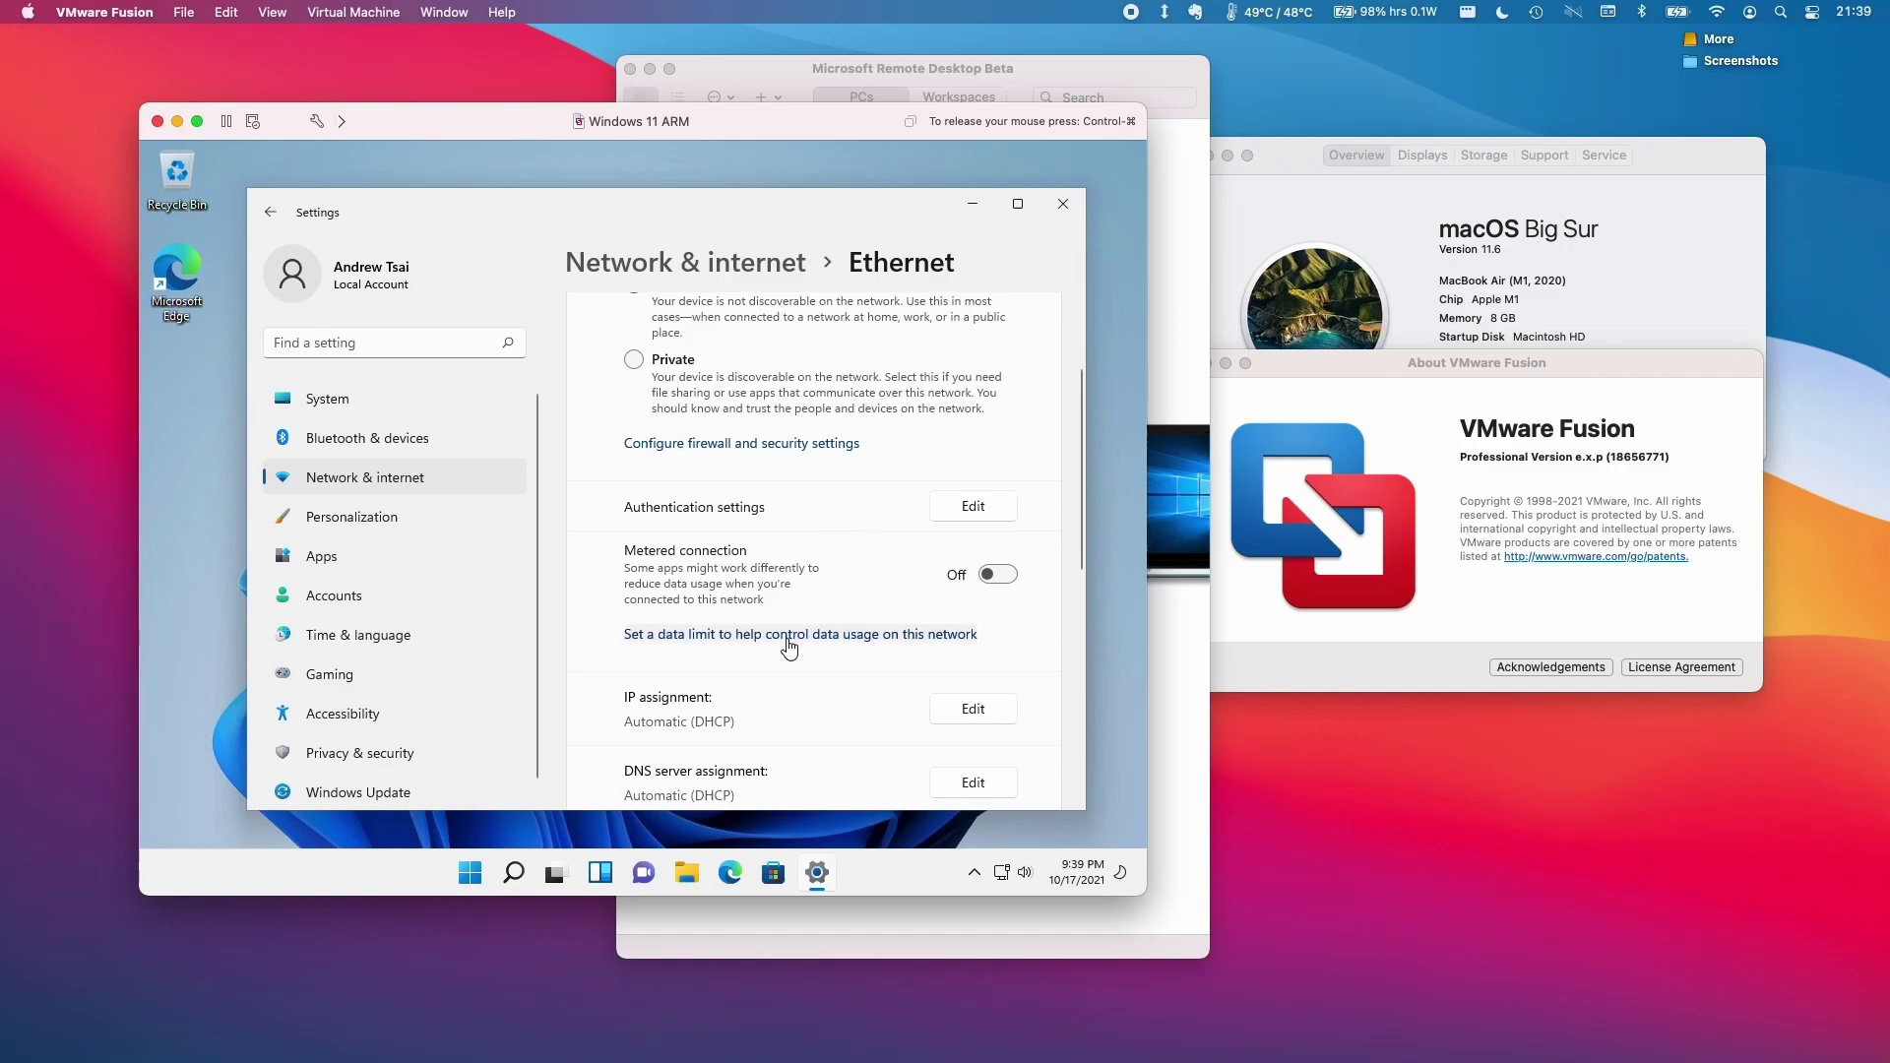
pyautogui.scroll(-3, 803, 620)
pyautogui.scroll(-3, 799, 674)
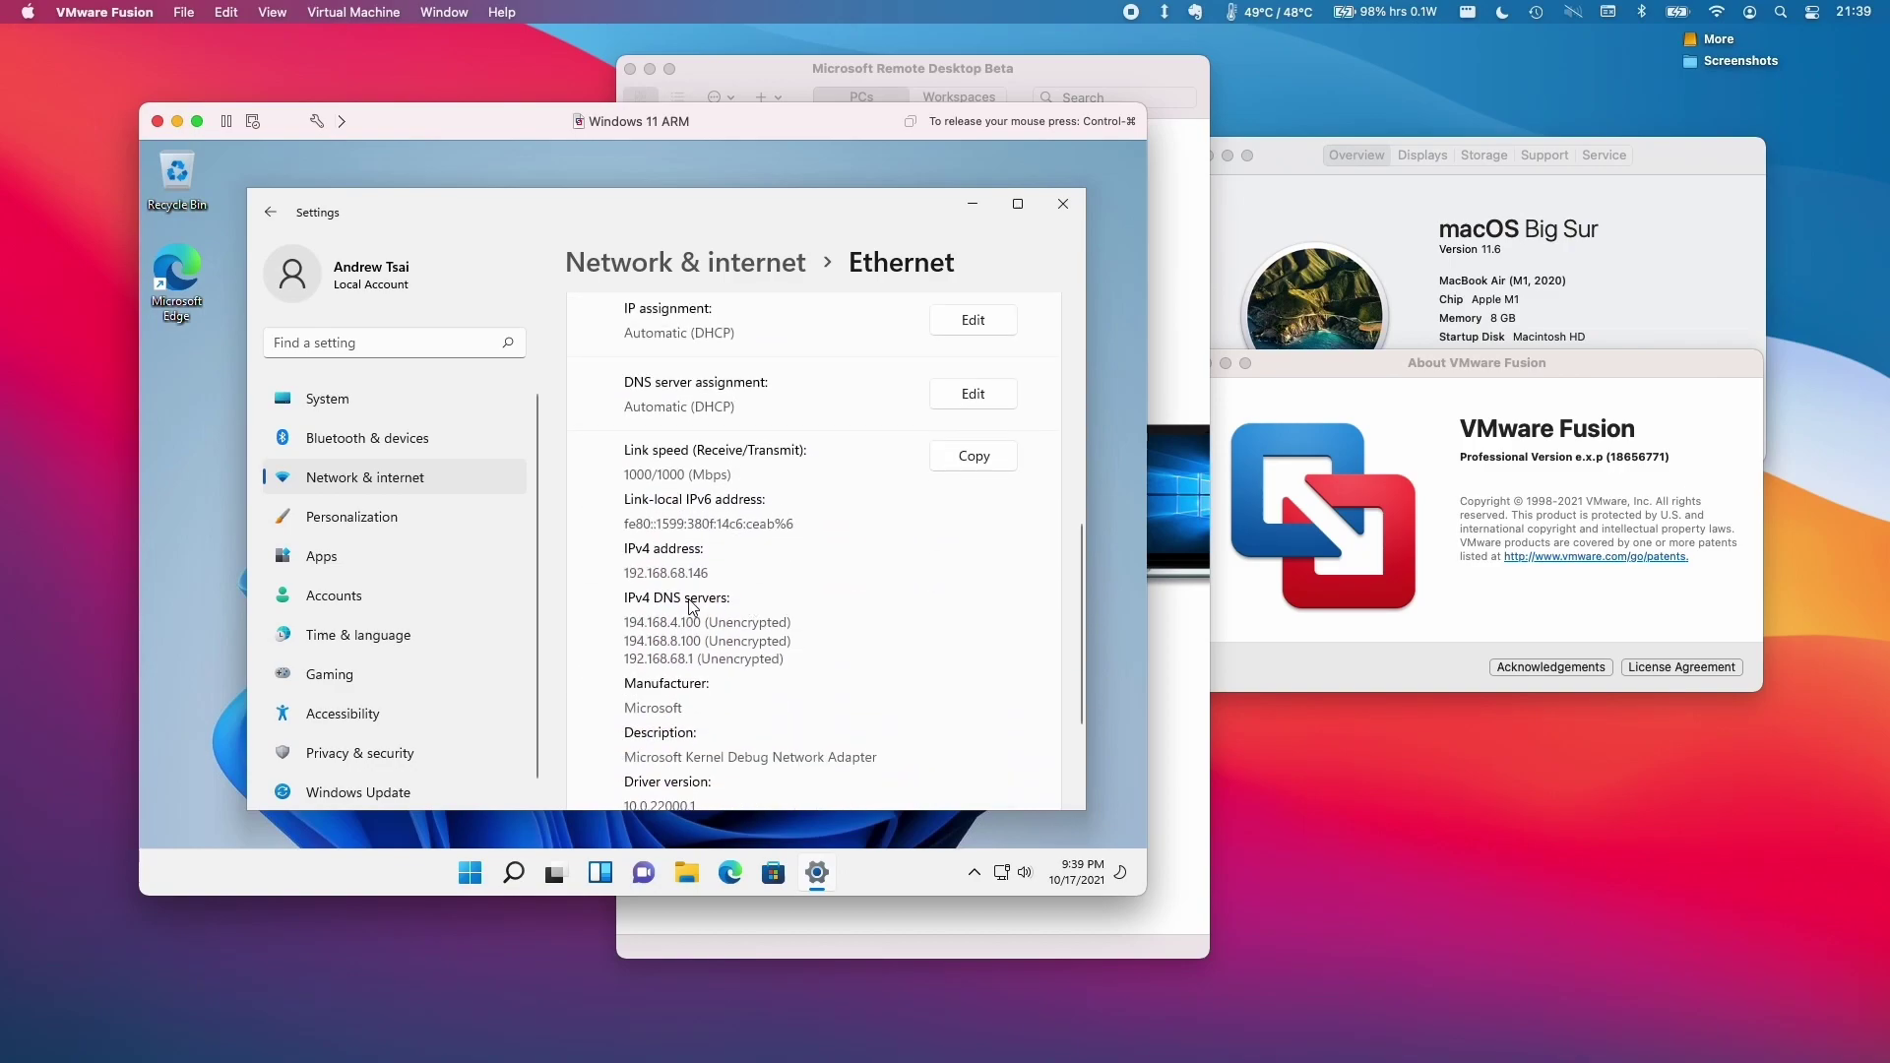
pyautogui.doubleClick(654, 572)
pyautogui.press('super+c')
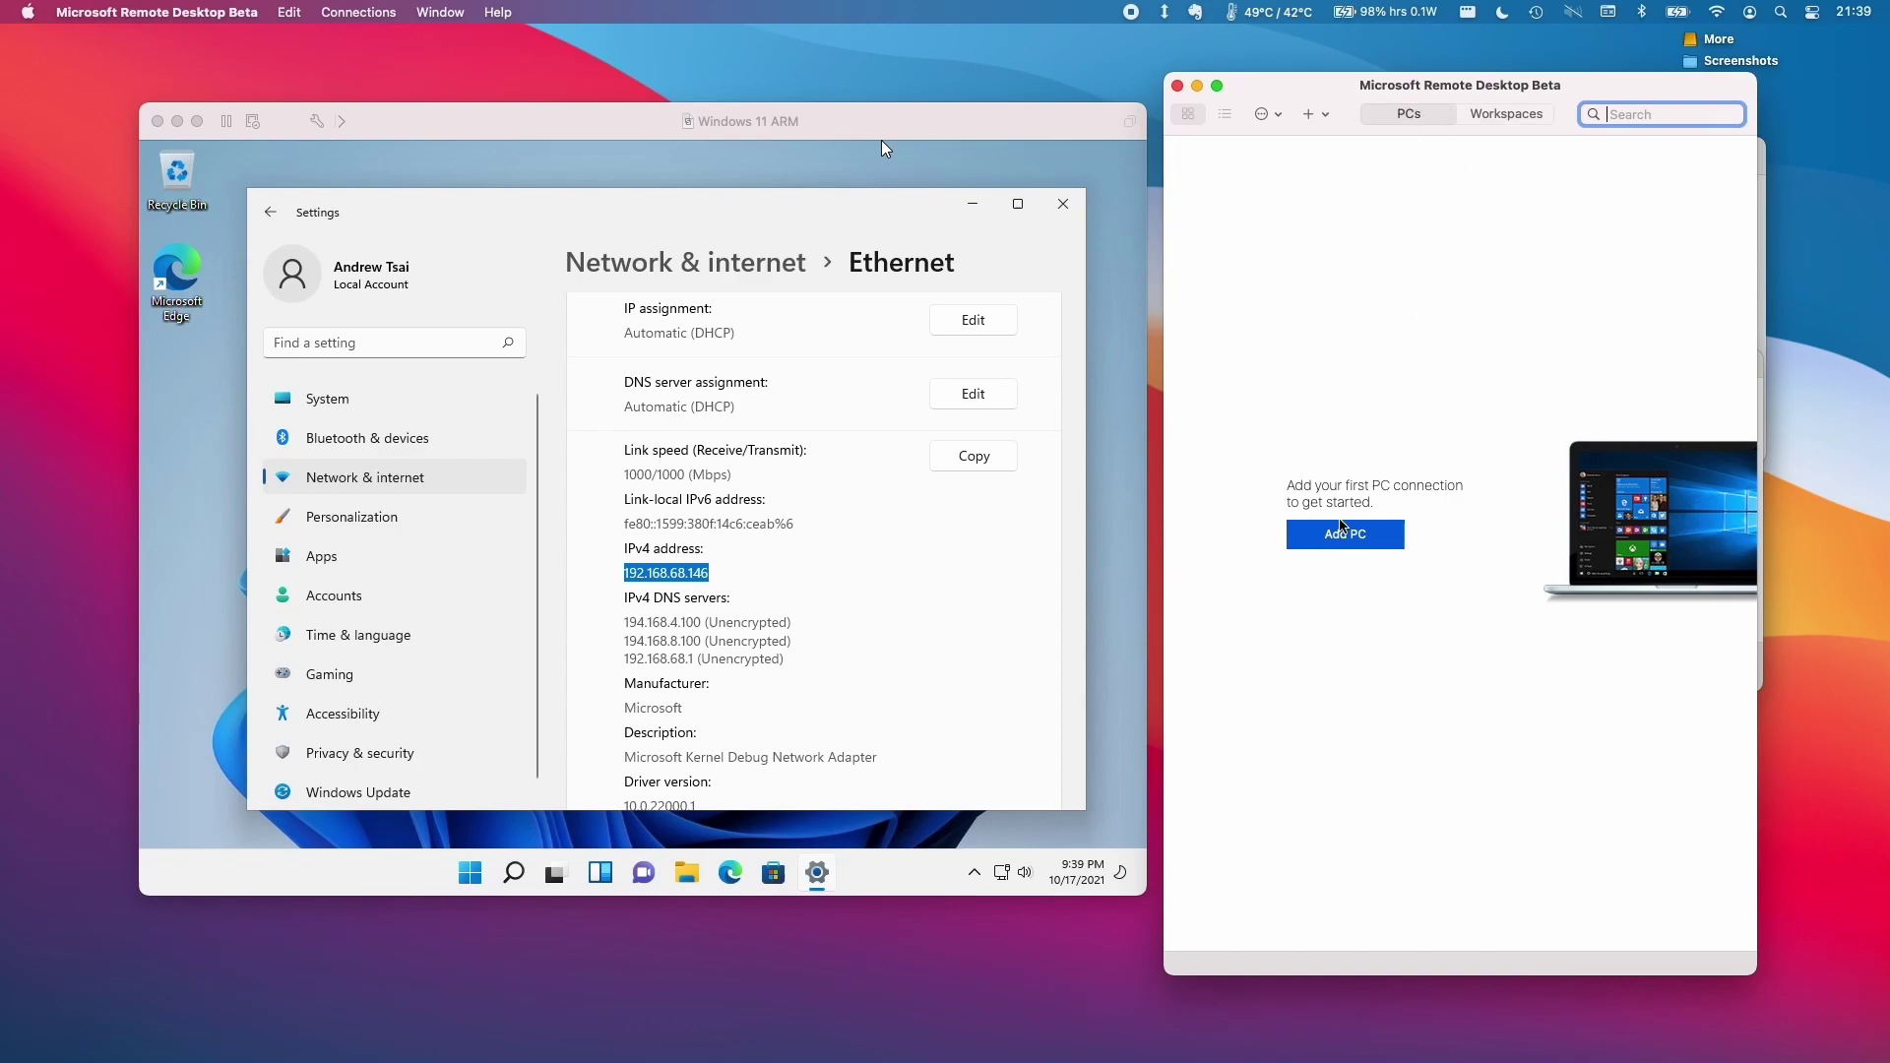
# Step: Add a PC named 192.168.68.146 with the saved user account and Optimize for Retina displays on
pyautogui.click(1339, 537)
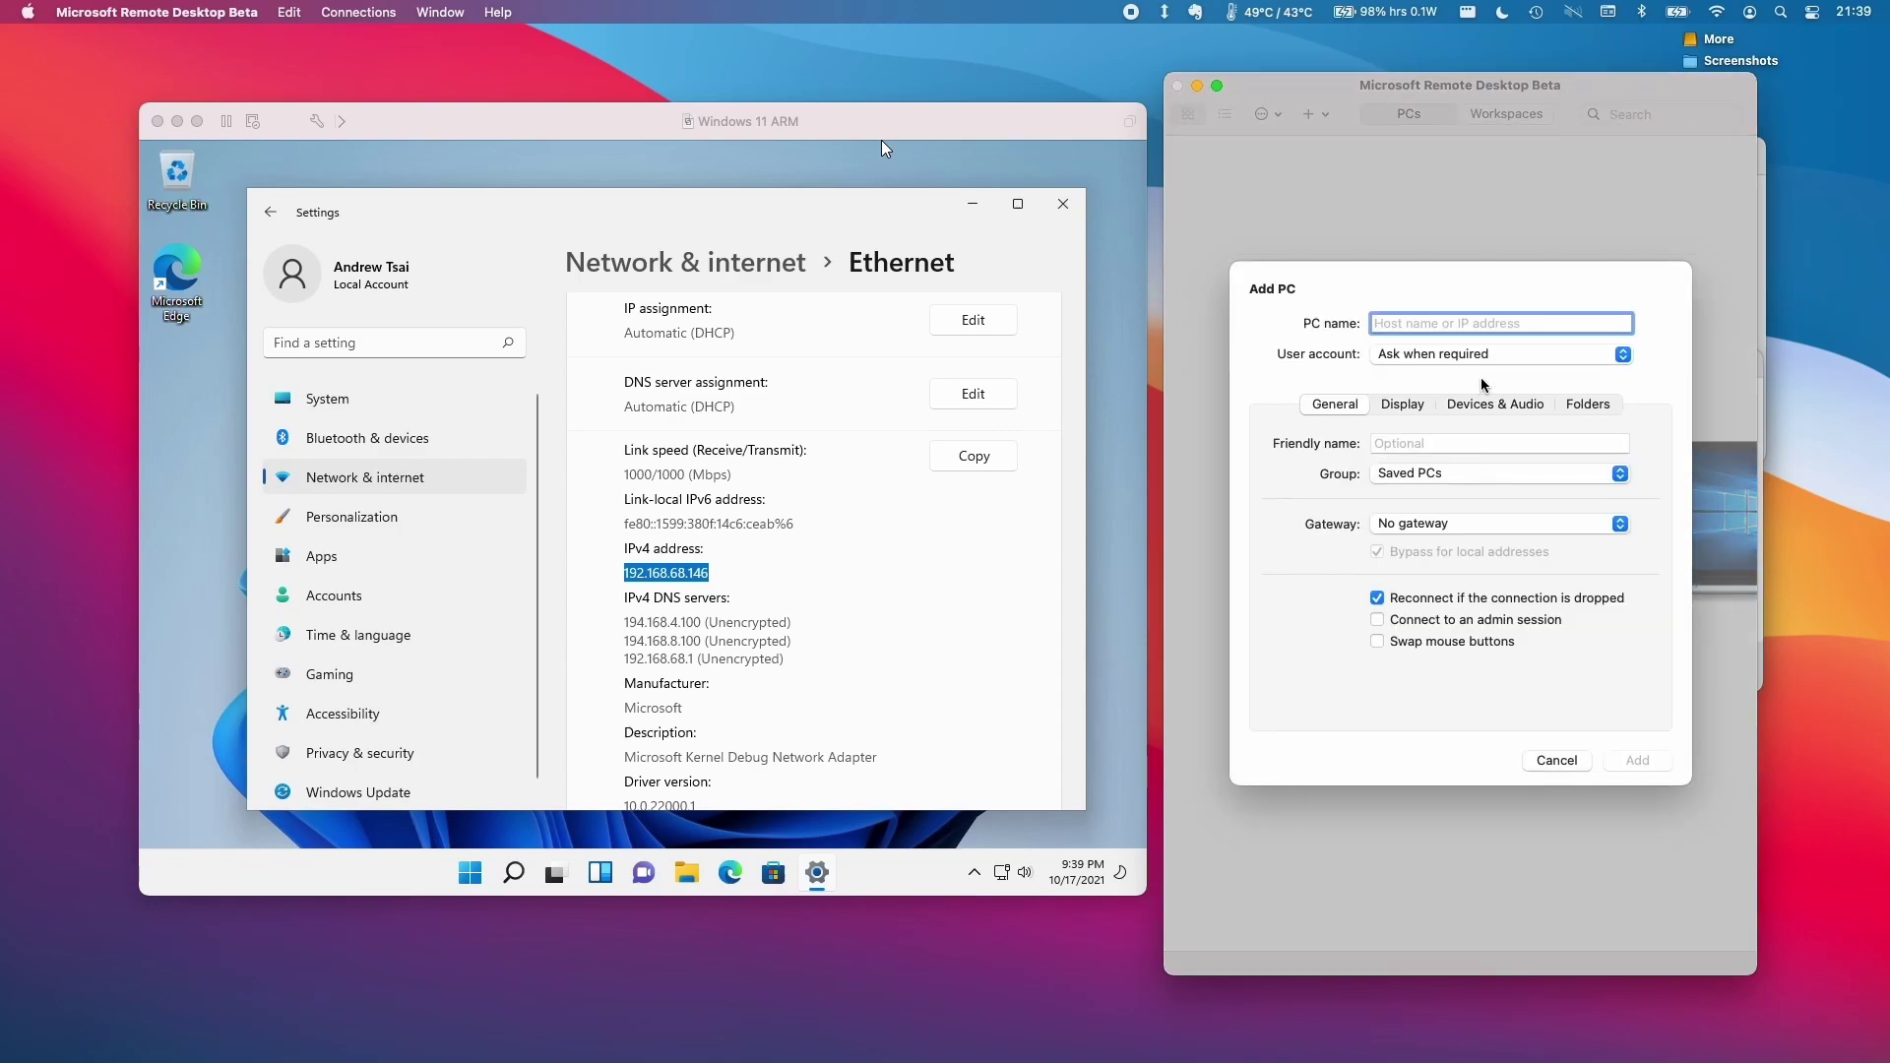
pyautogui.press('super+v')
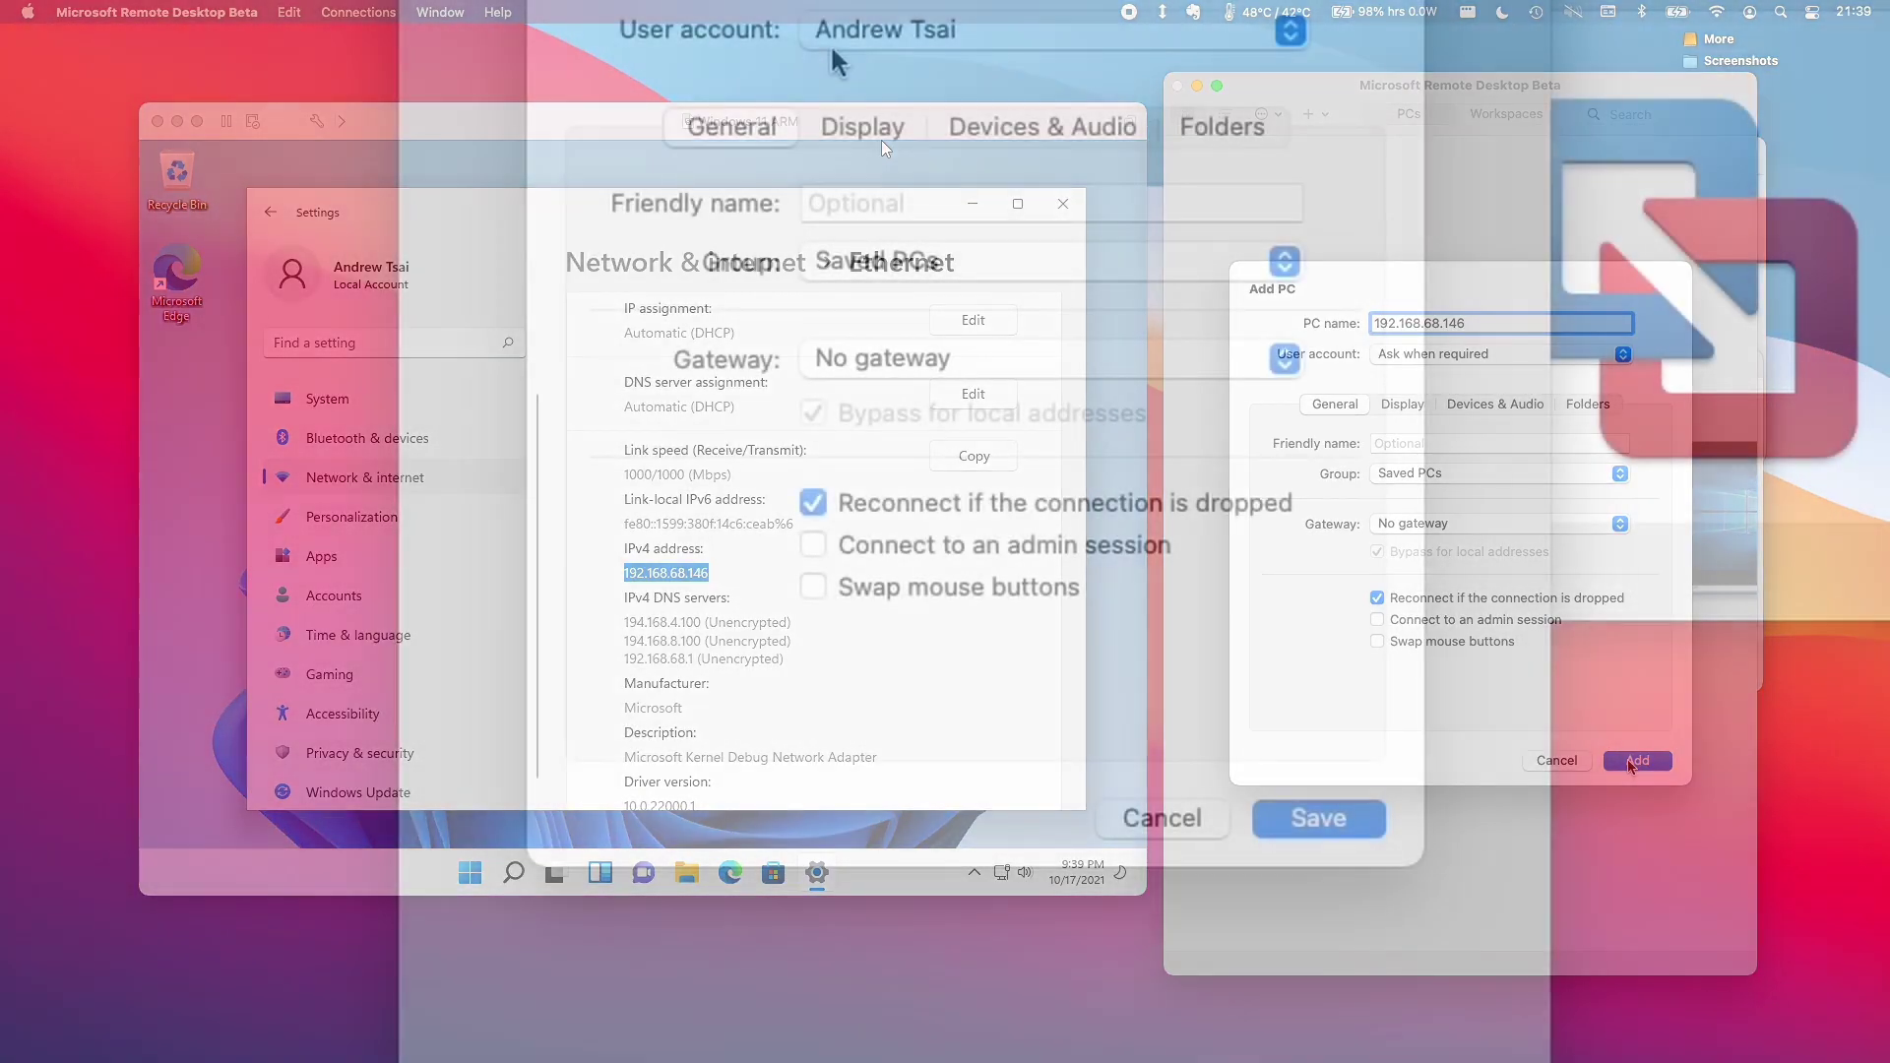
pyautogui.click(1410, 356)
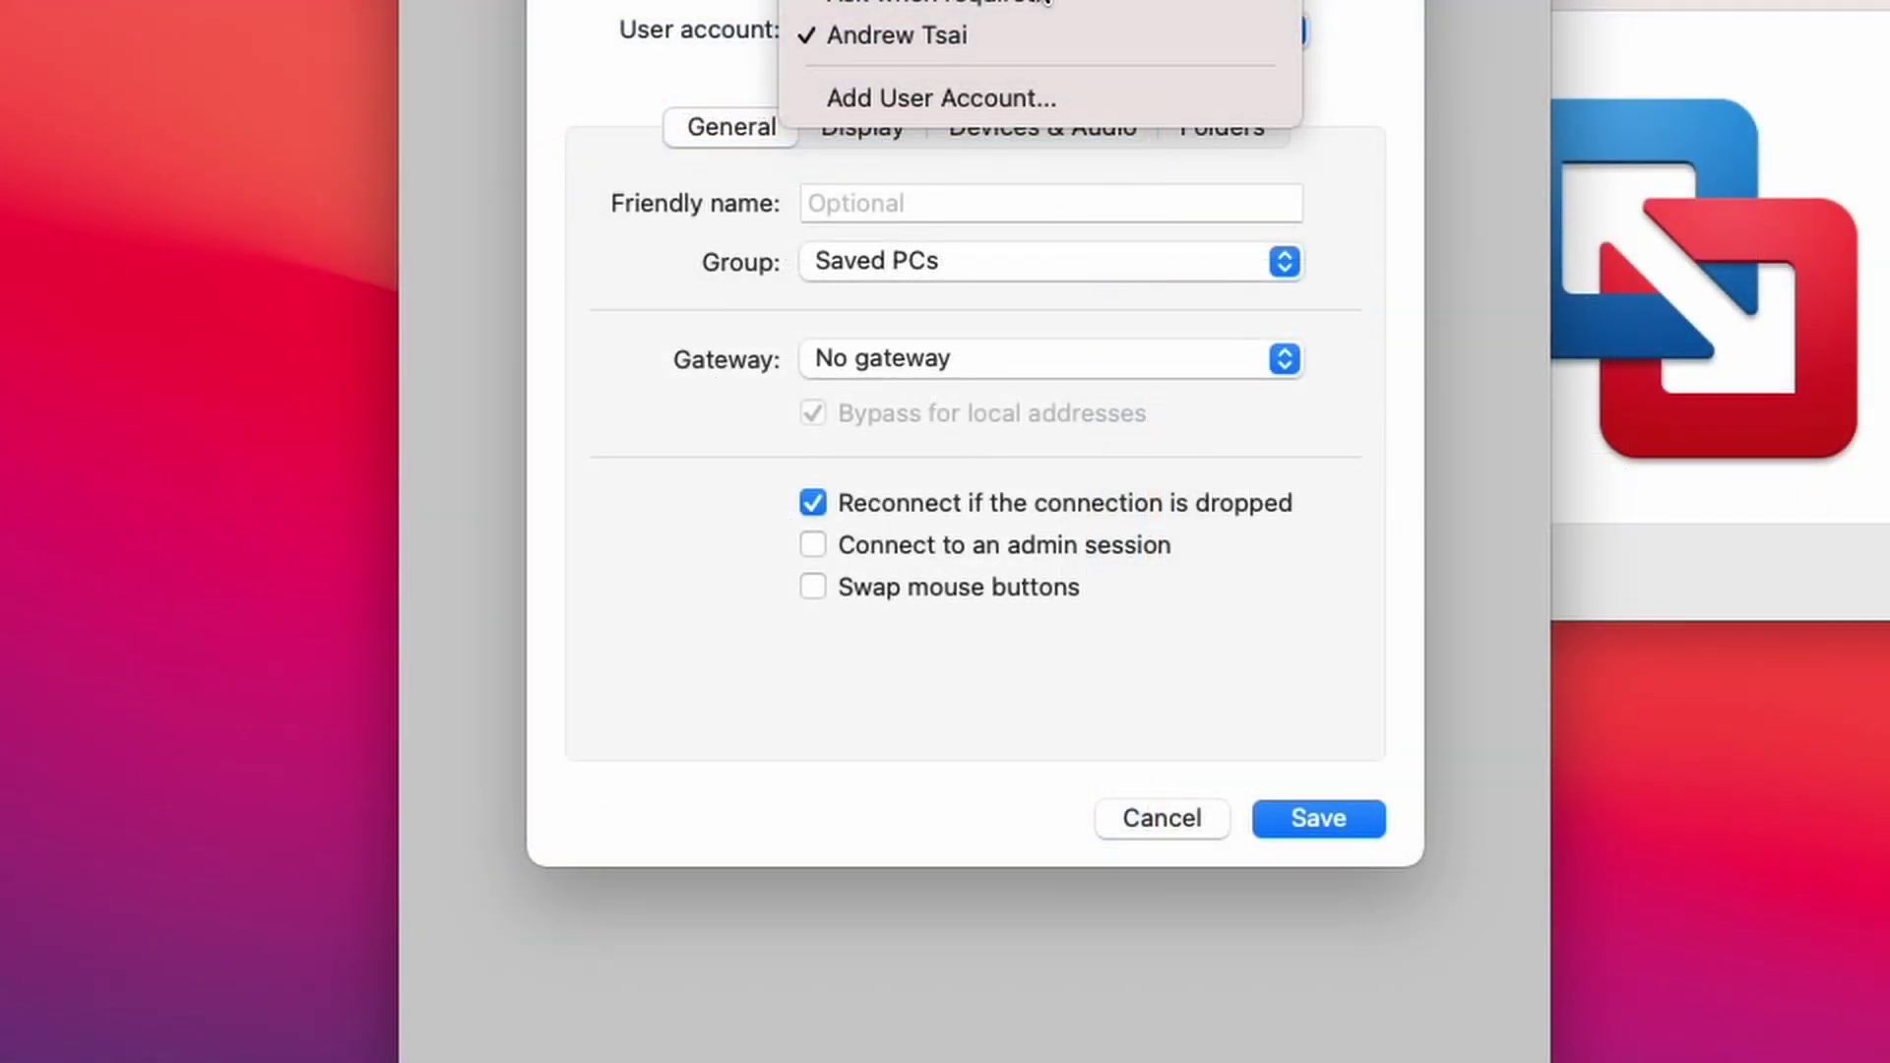
pyautogui.click(888, 42)
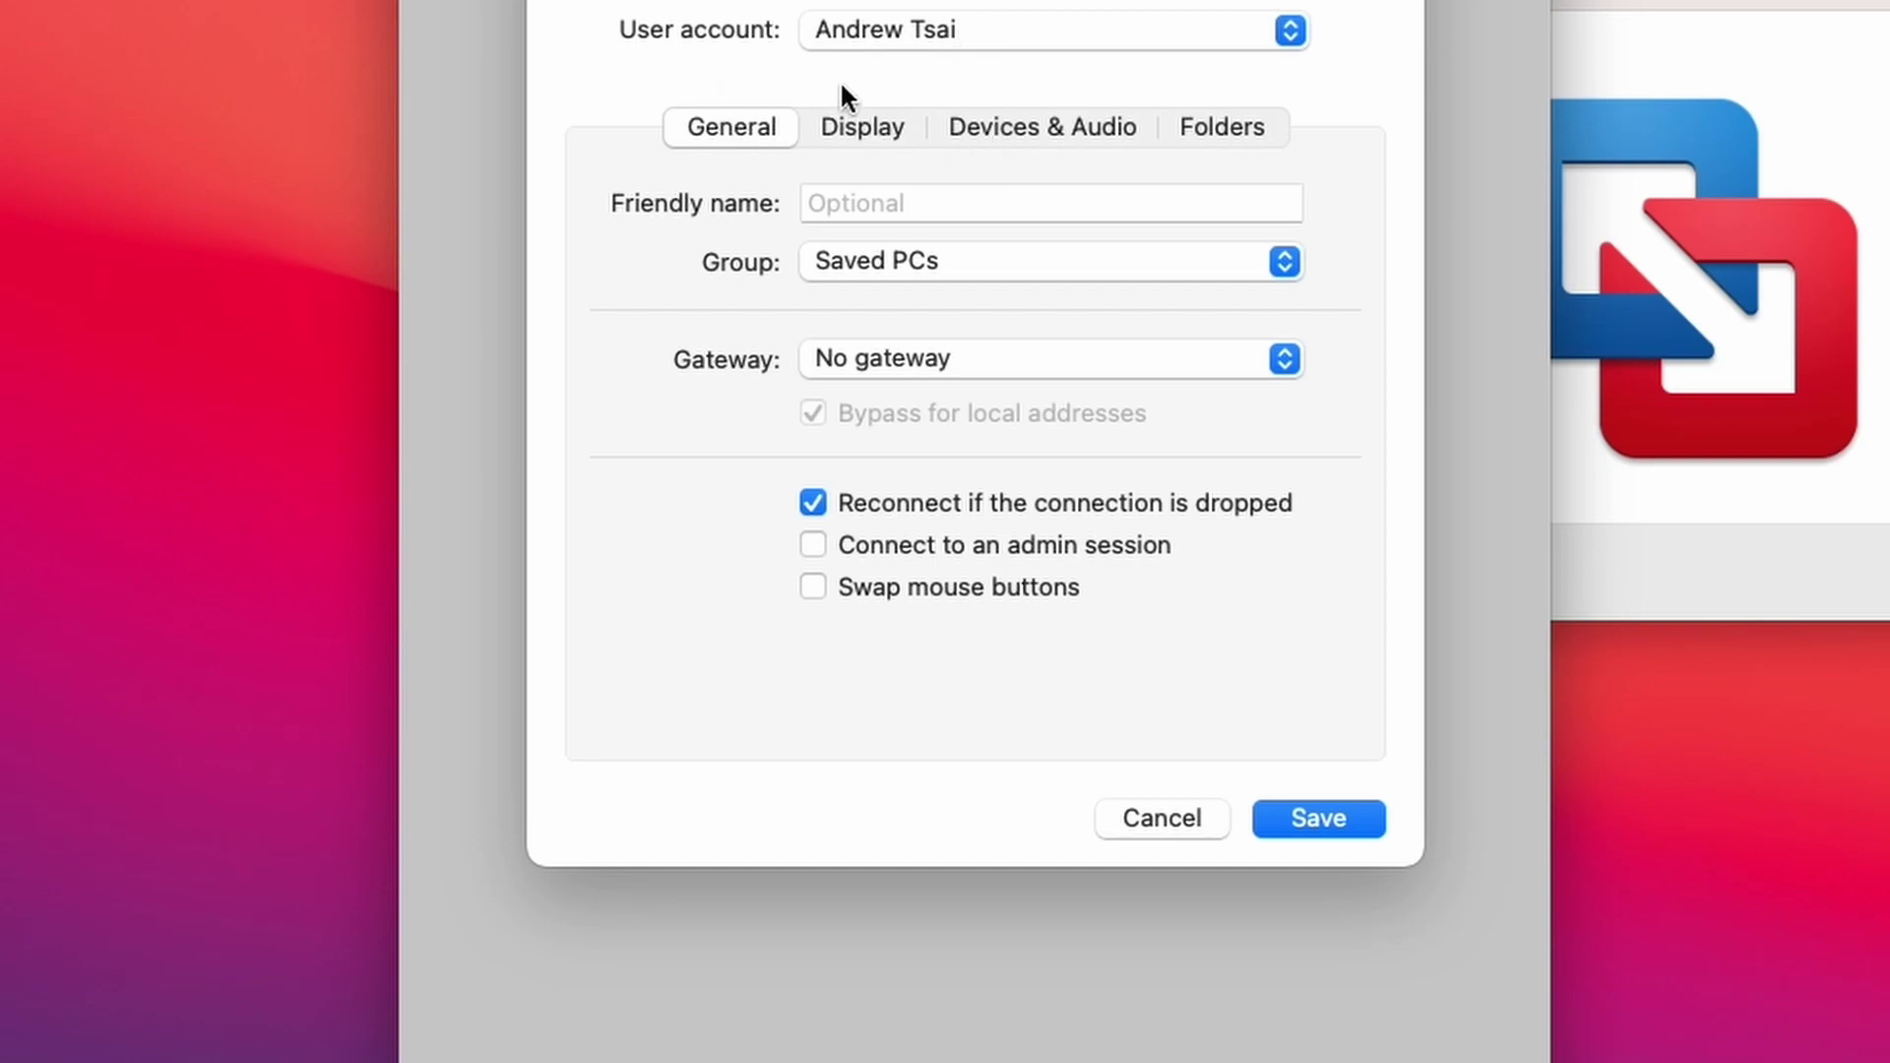
pyautogui.click(825, 138)
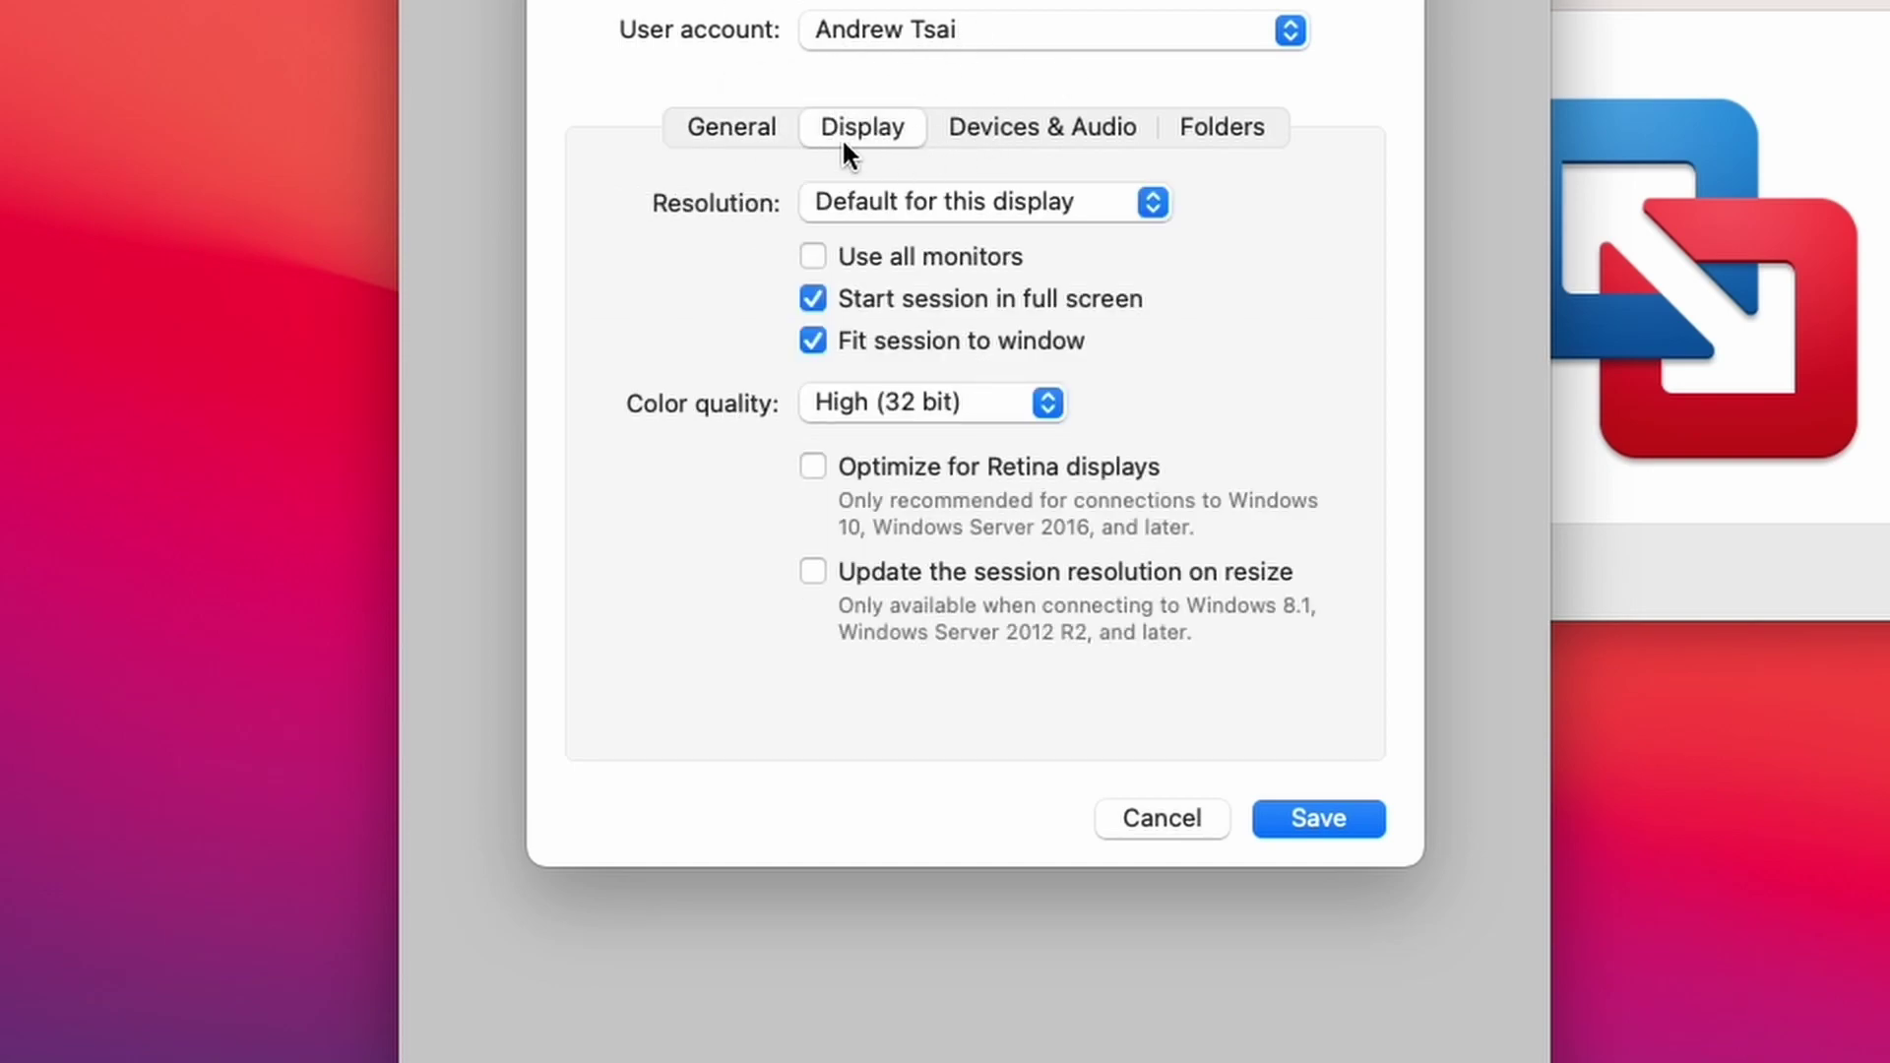
pyautogui.click(864, 461)
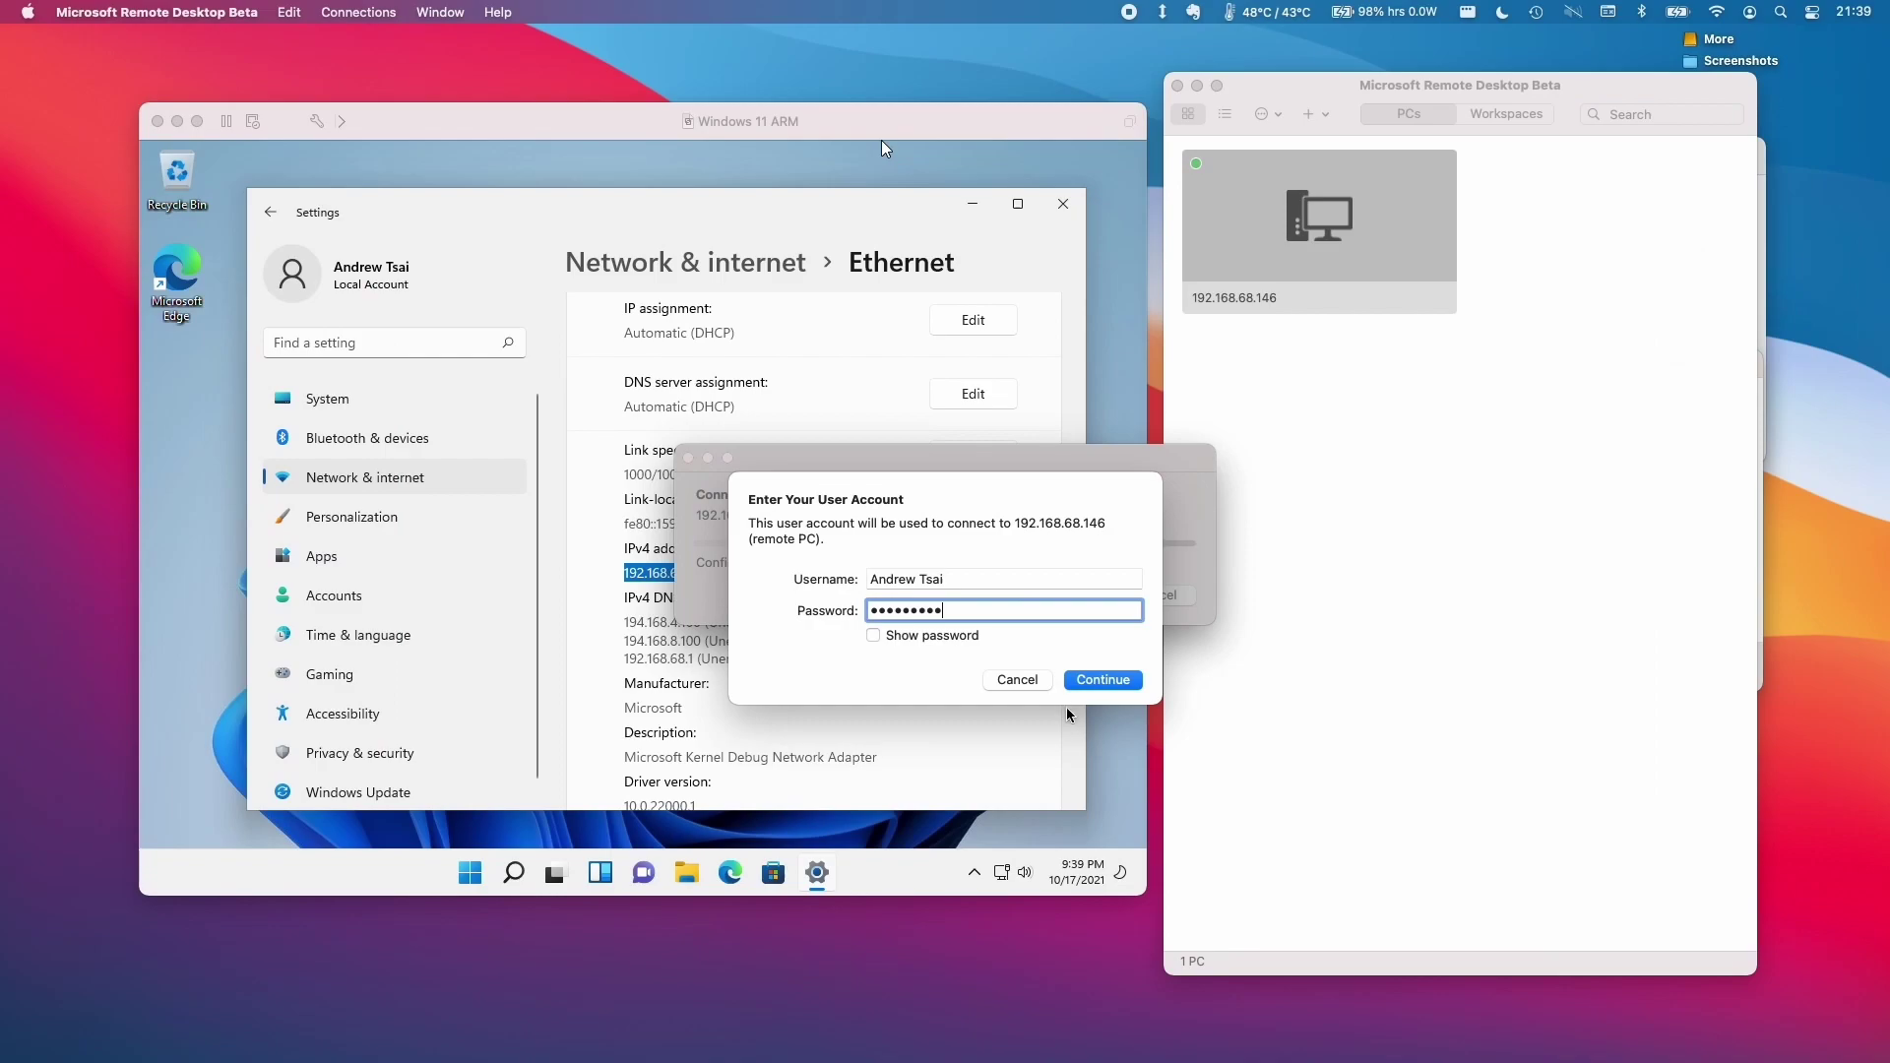
# Step: Connect to 192.168.68.146, always trusting its certificate and authorizing the trust change
pyautogui.click(1101, 680)
pyautogui.click(790, 614)
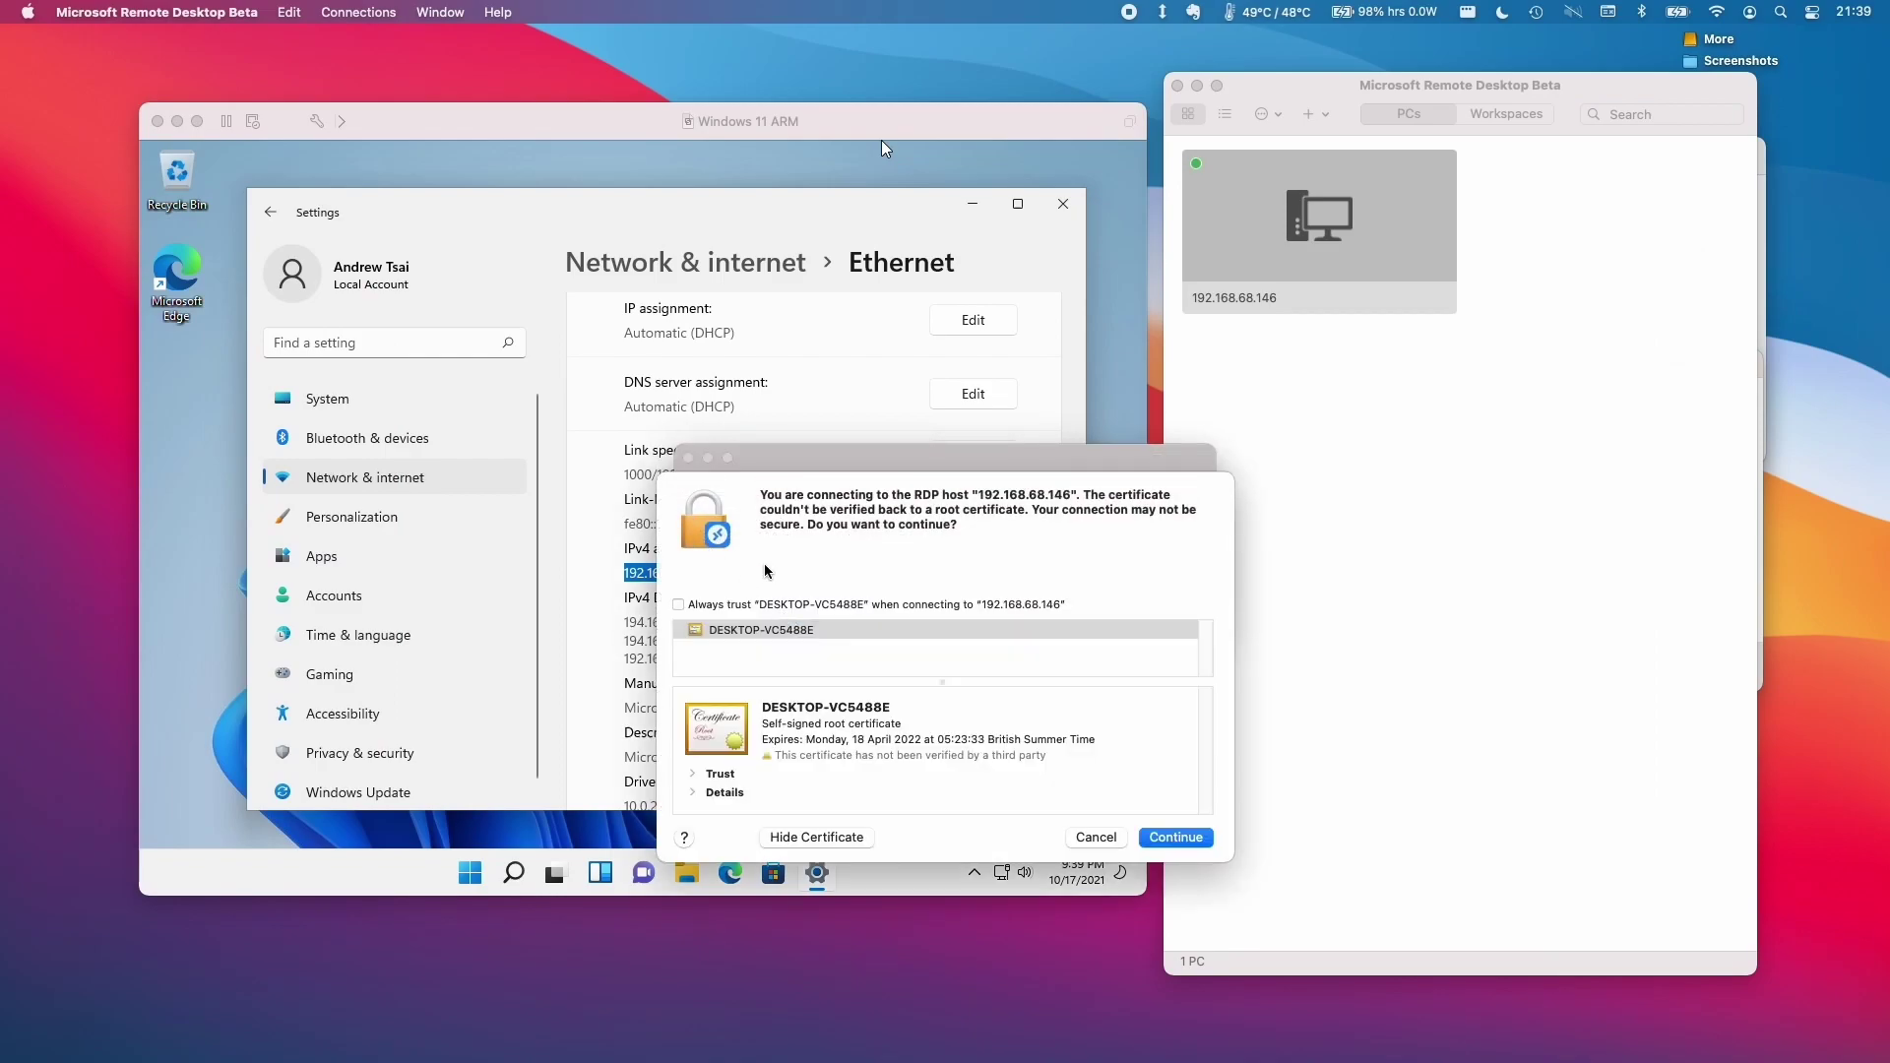
pyautogui.click(678, 604)
pyautogui.click(1173, 838)
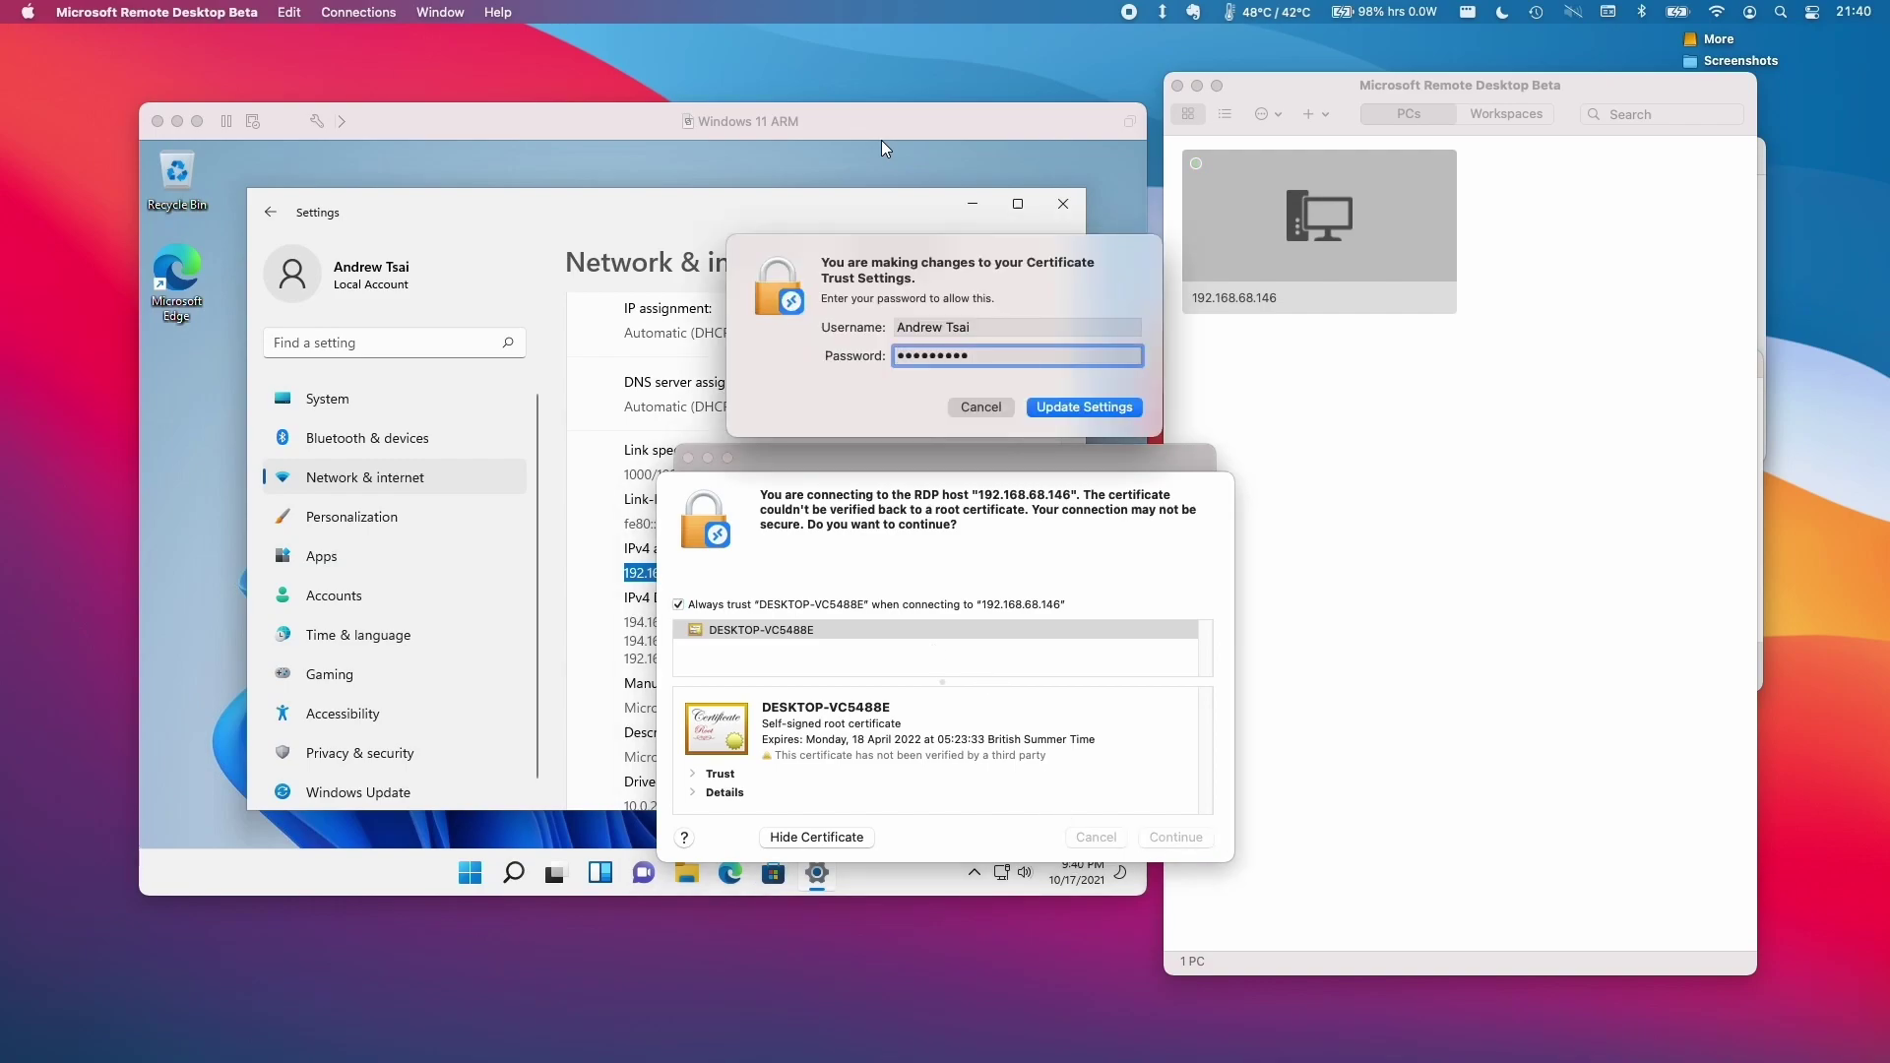
pyautogui.press('Return')
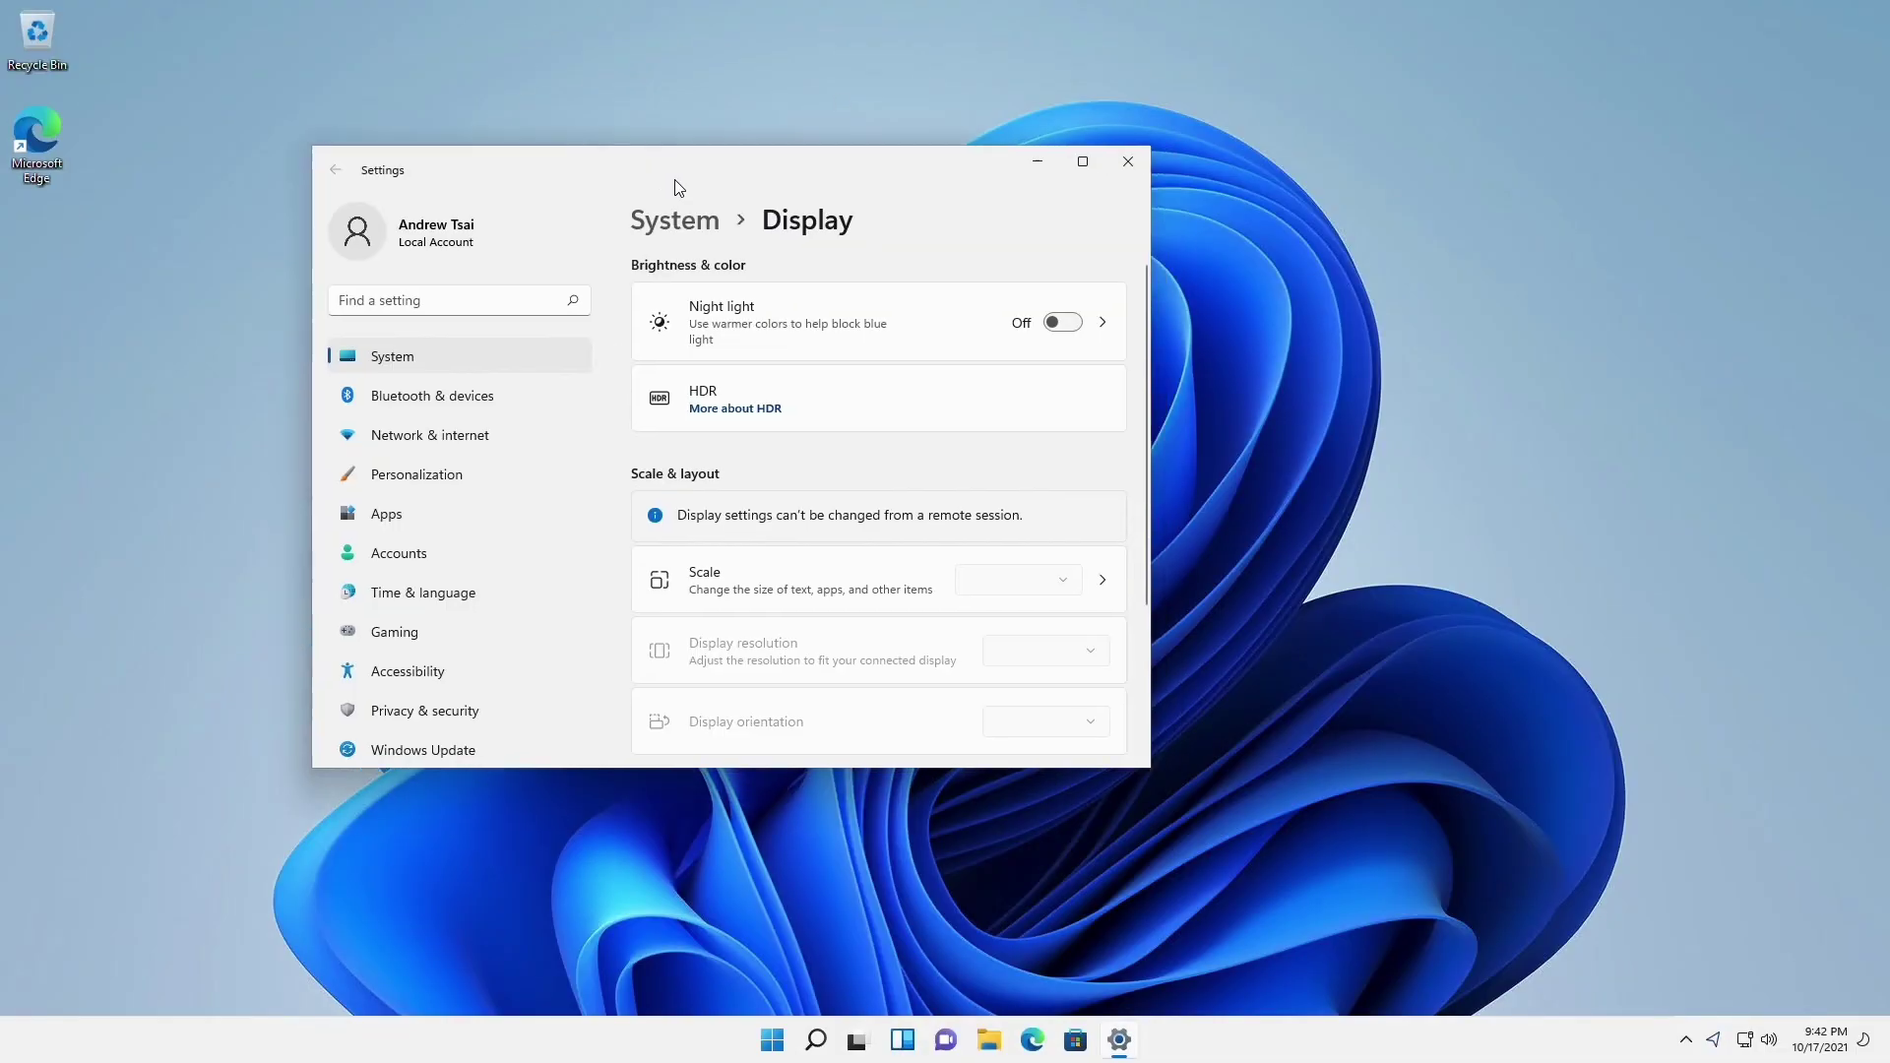
# Step: Scroll the remote Display settings and move the Settings window toward the screen centre
pyautogui.scroll(-3, 937, 439)
pyautogui.scroll(3, 926, 513)
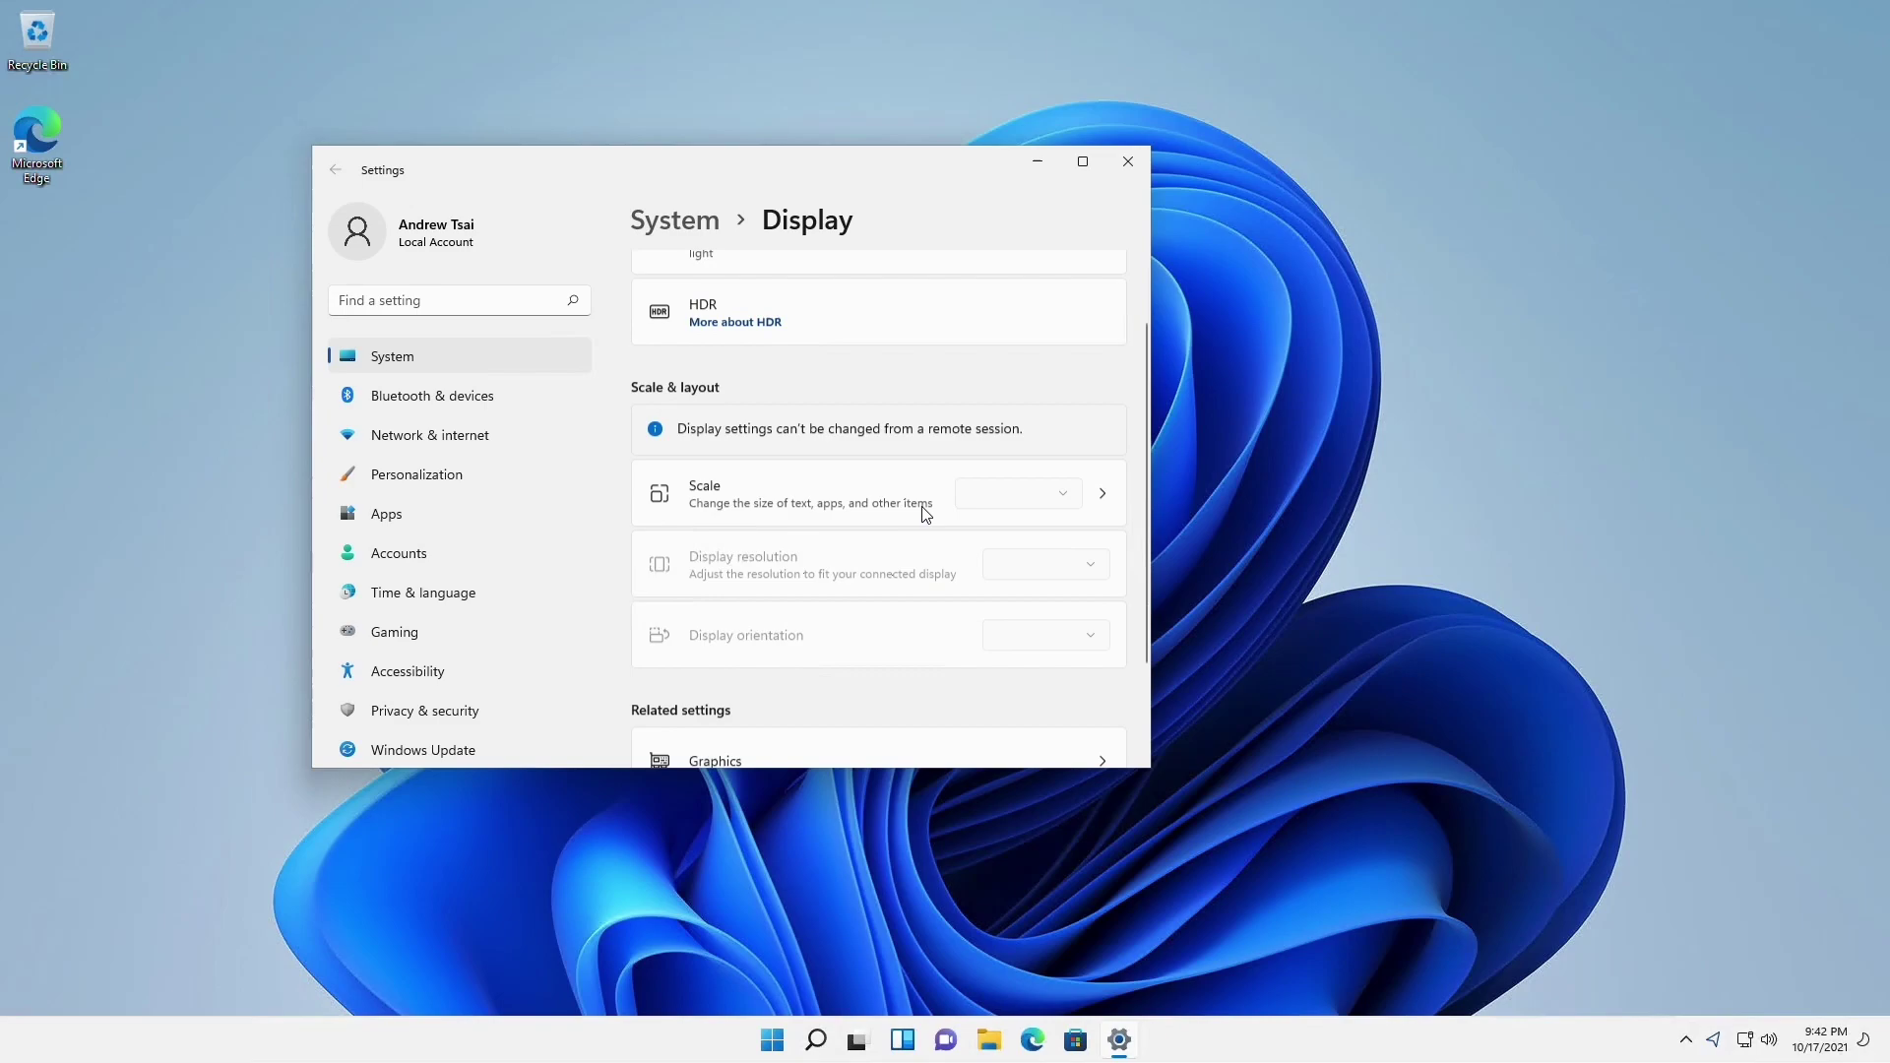
pyautogui.scroll(1, 925, 514)
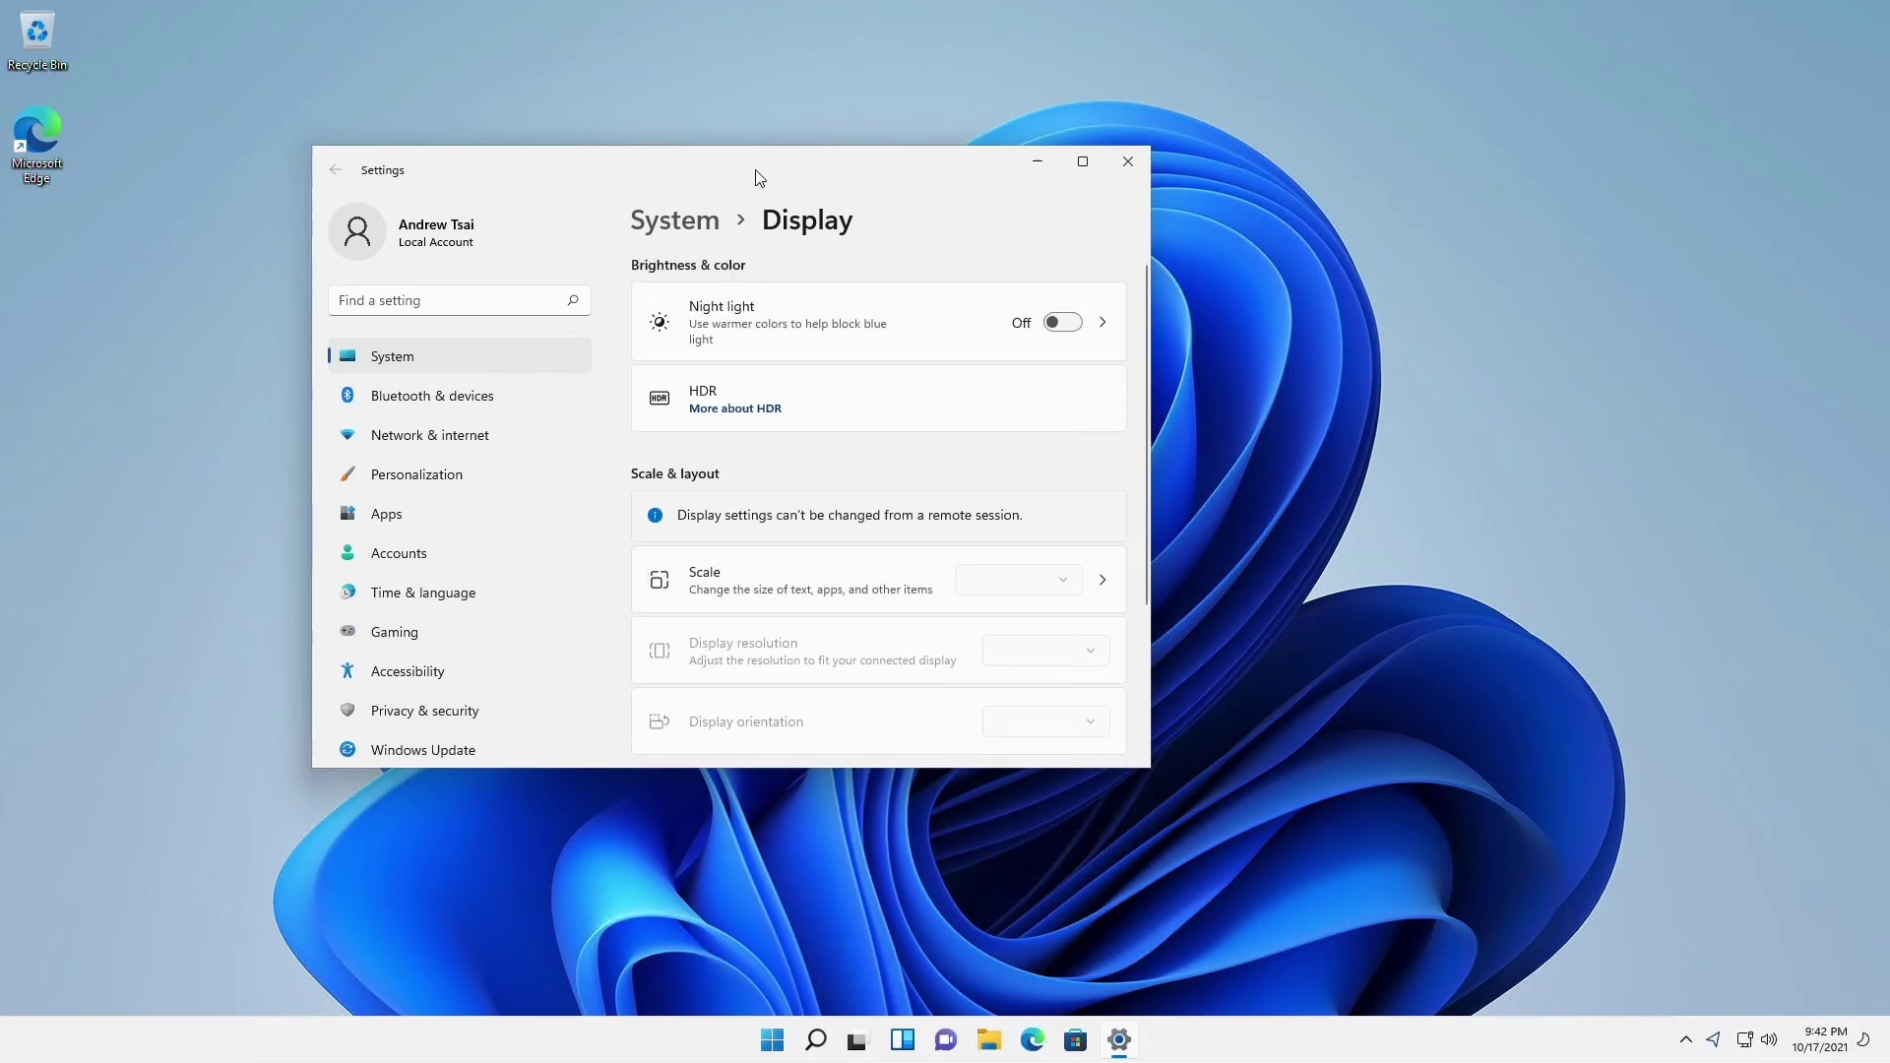
pyautogui.moveTo(759, 177); pyautogui.dragTo(801, 211)
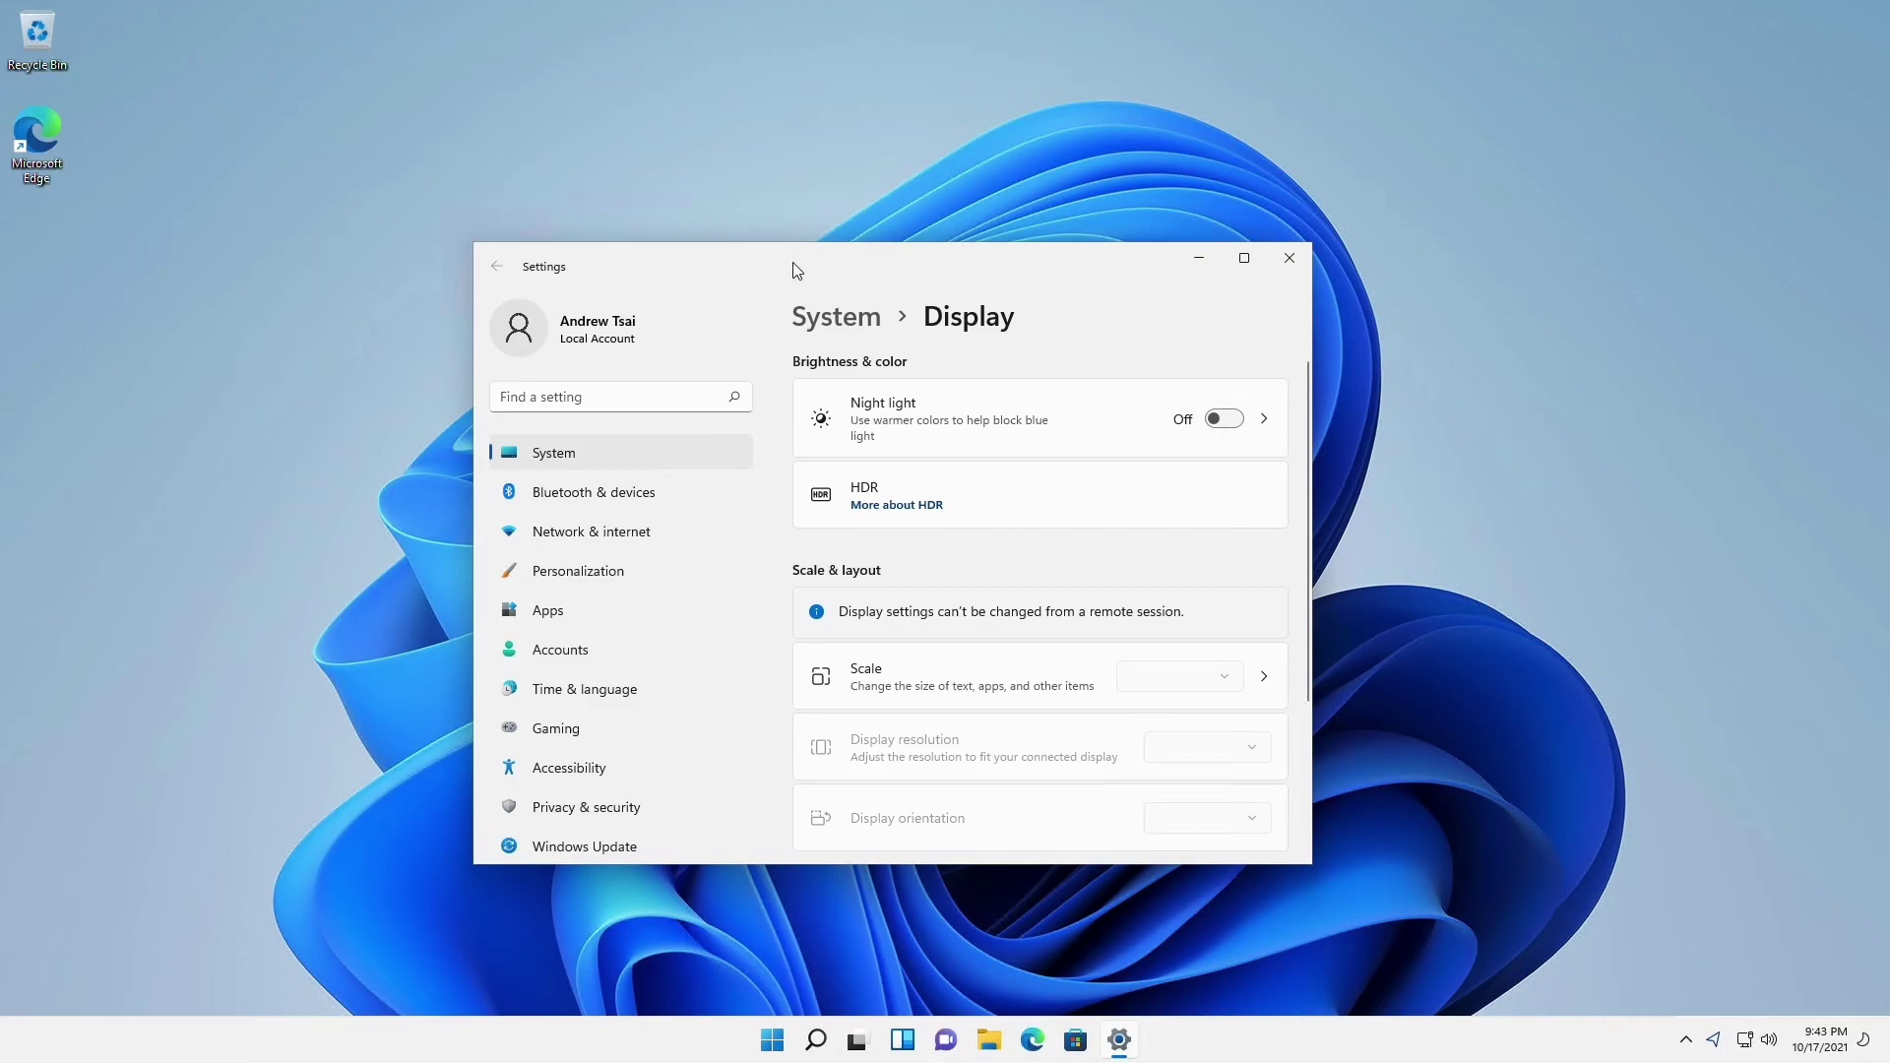
pyautogui.moveTo(798, 270); pyautogui.dragTo(916, 287)
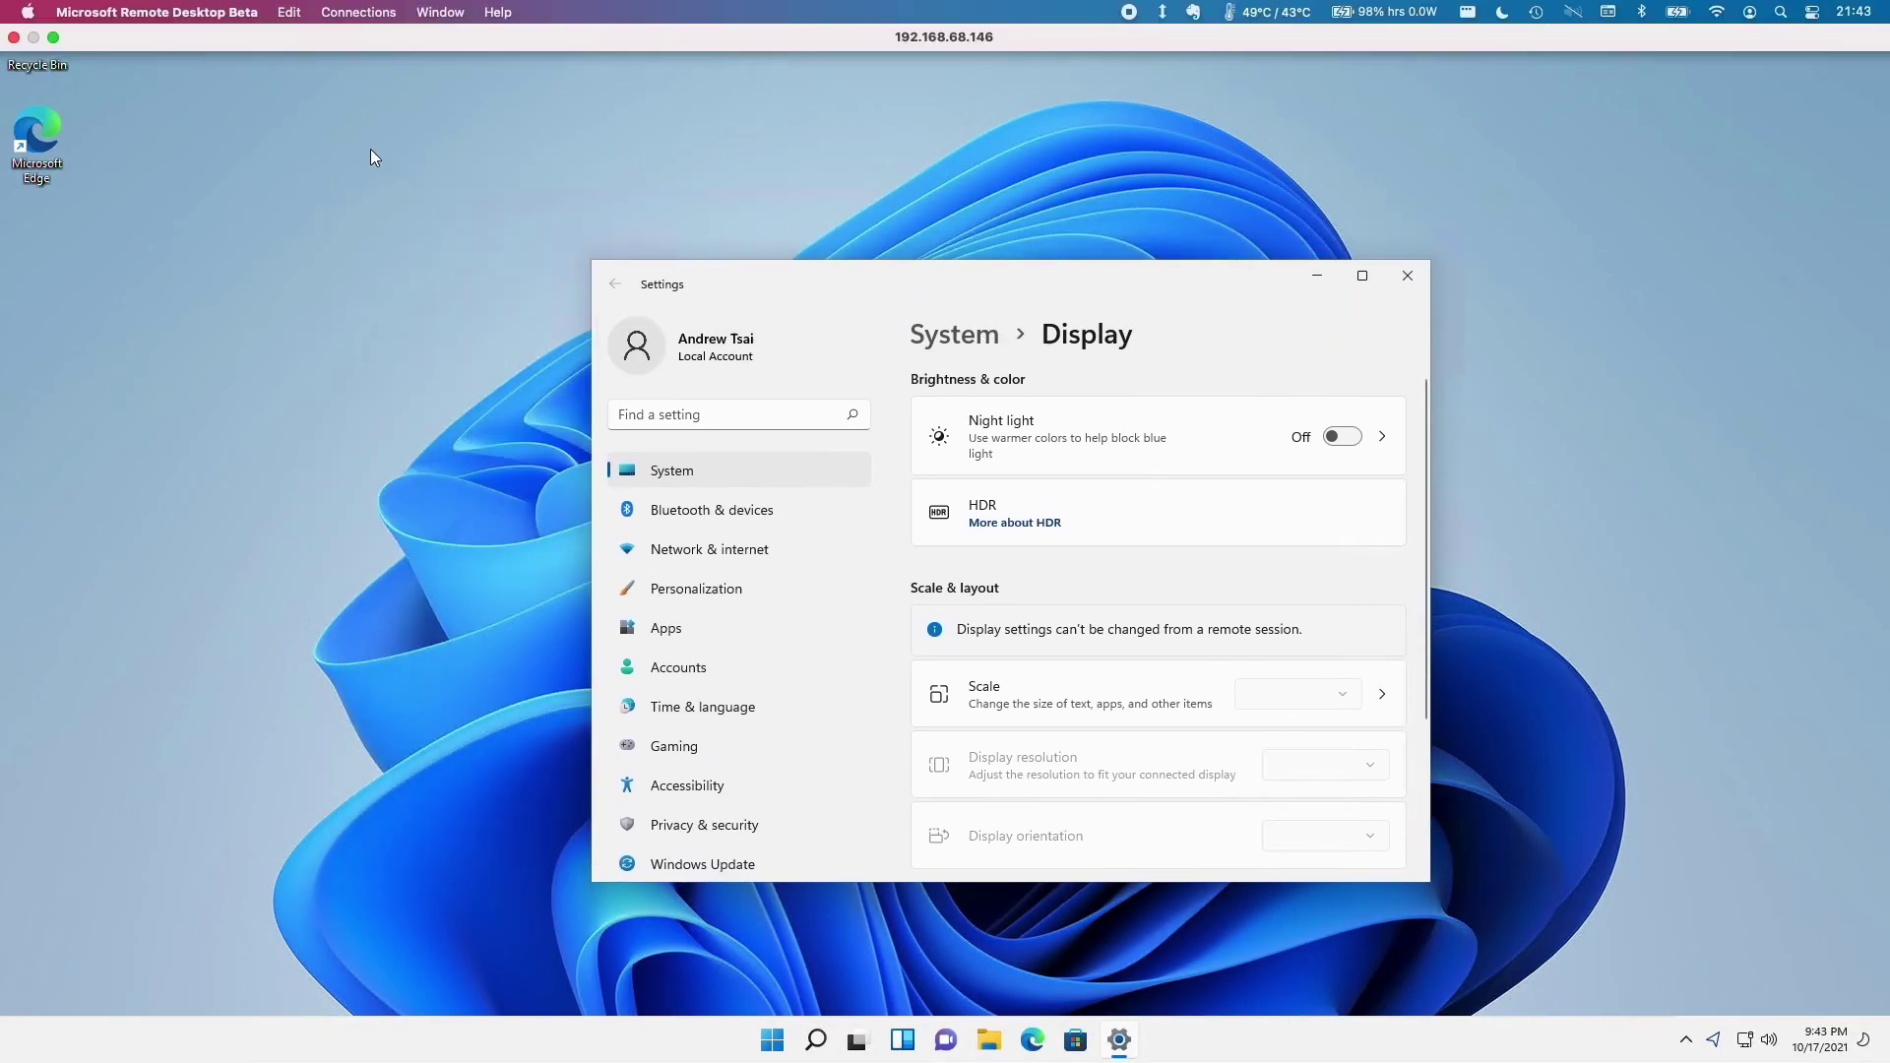
# Step: Maximize and restore the Settings window, then place the Jack of hearts on the Queen of clubs
pyautogui.click(277, 167)
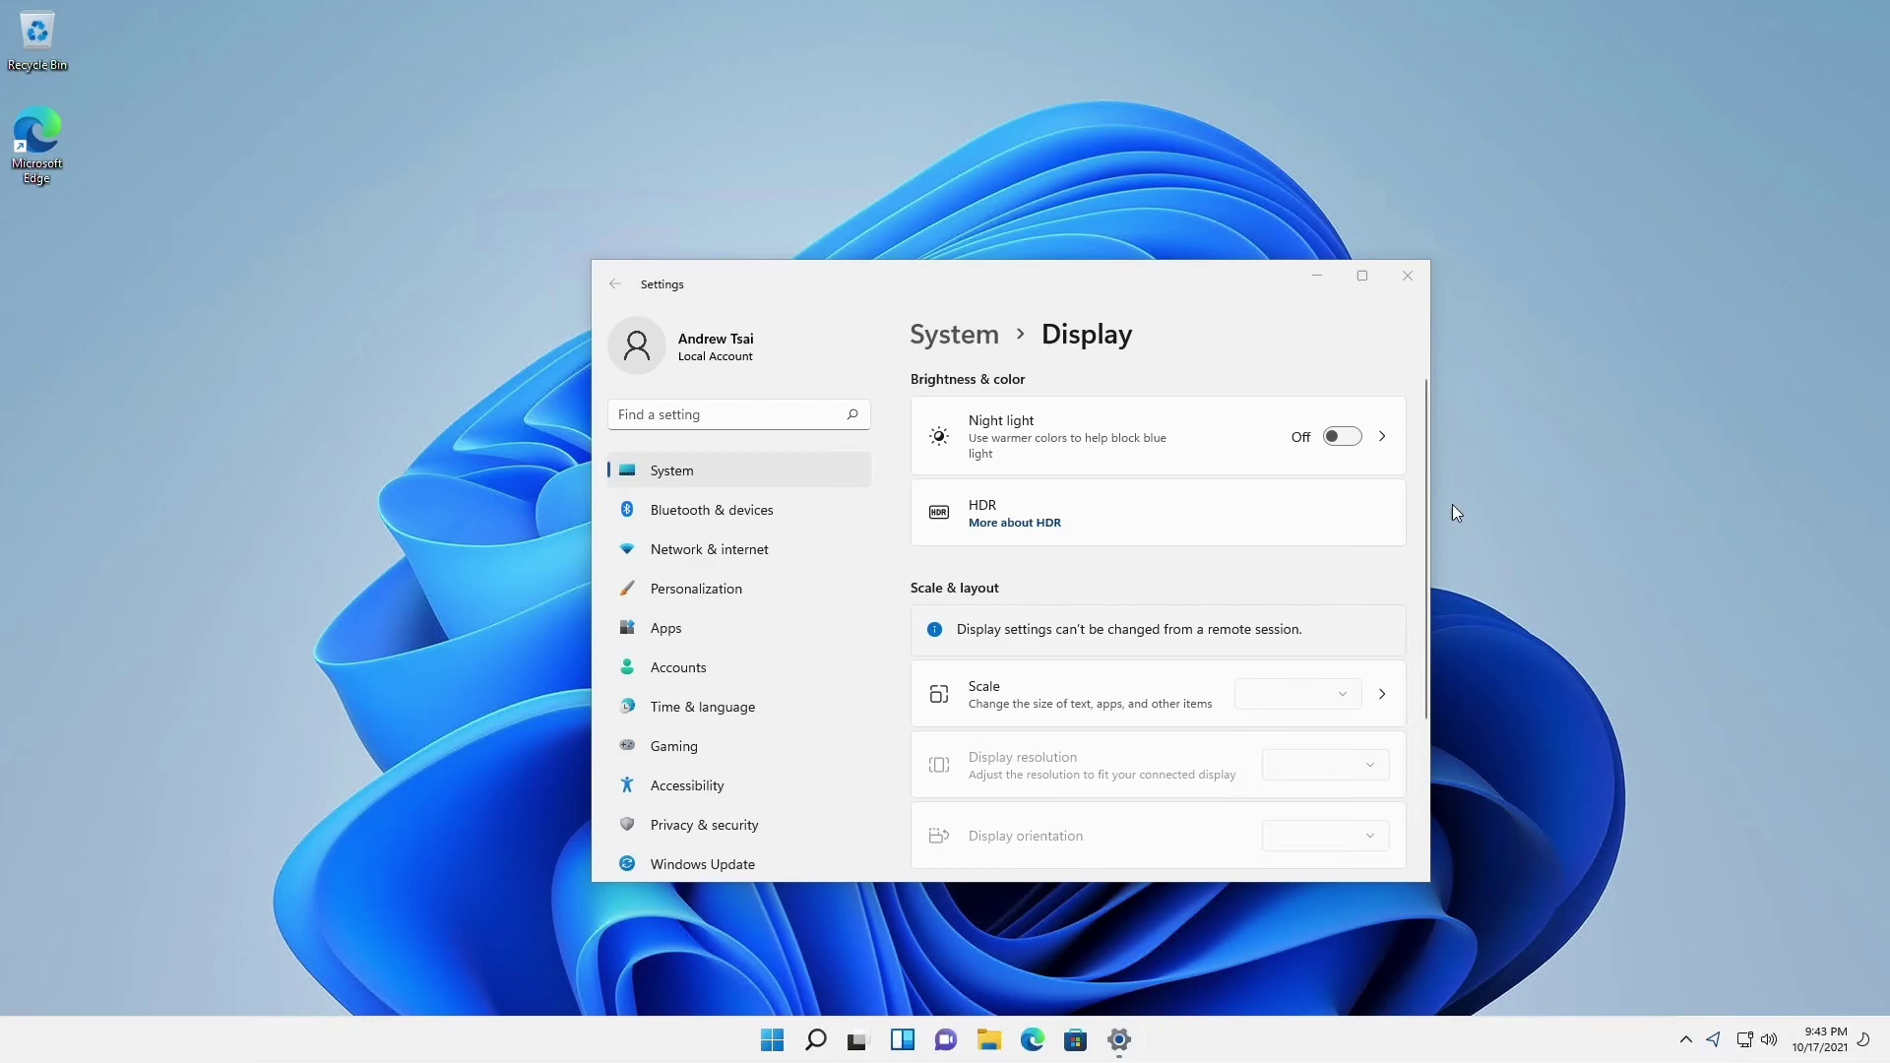
pyautogui.doubleClick(768, 271)
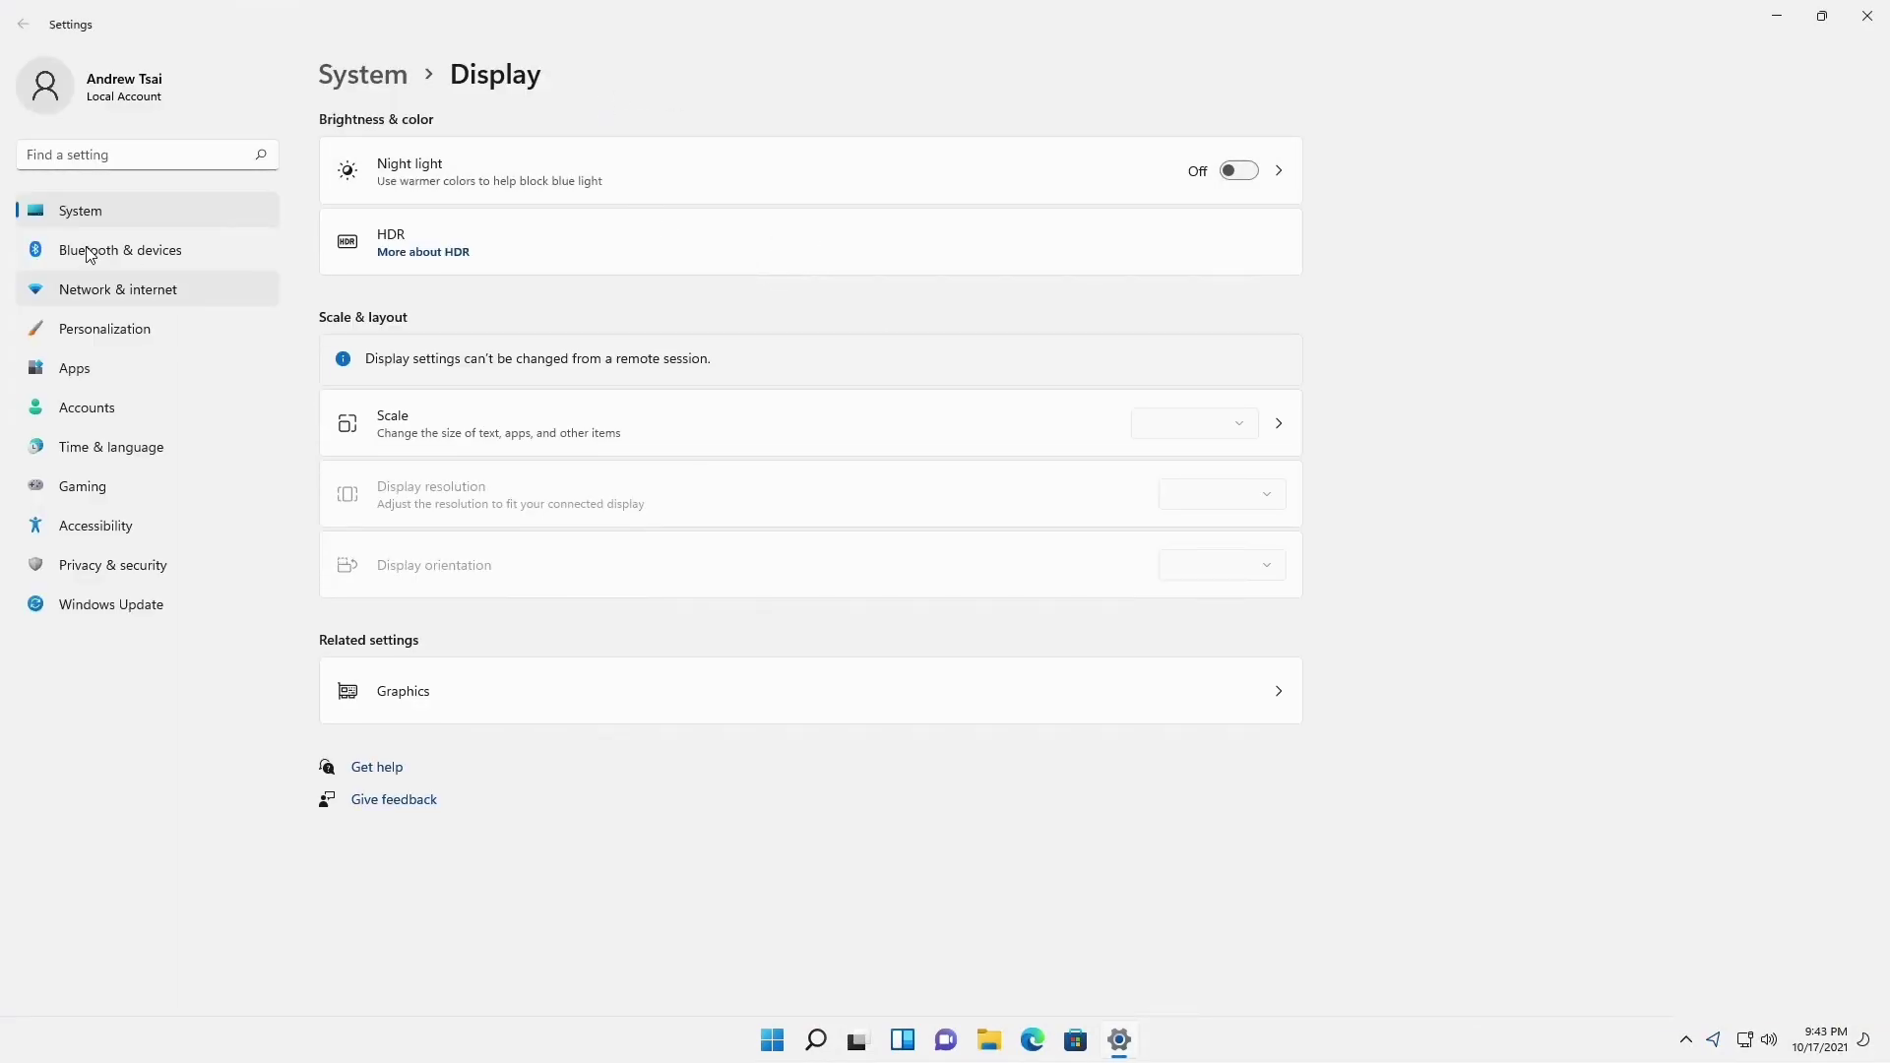
pyautogui.doubleClick(1126, 29)
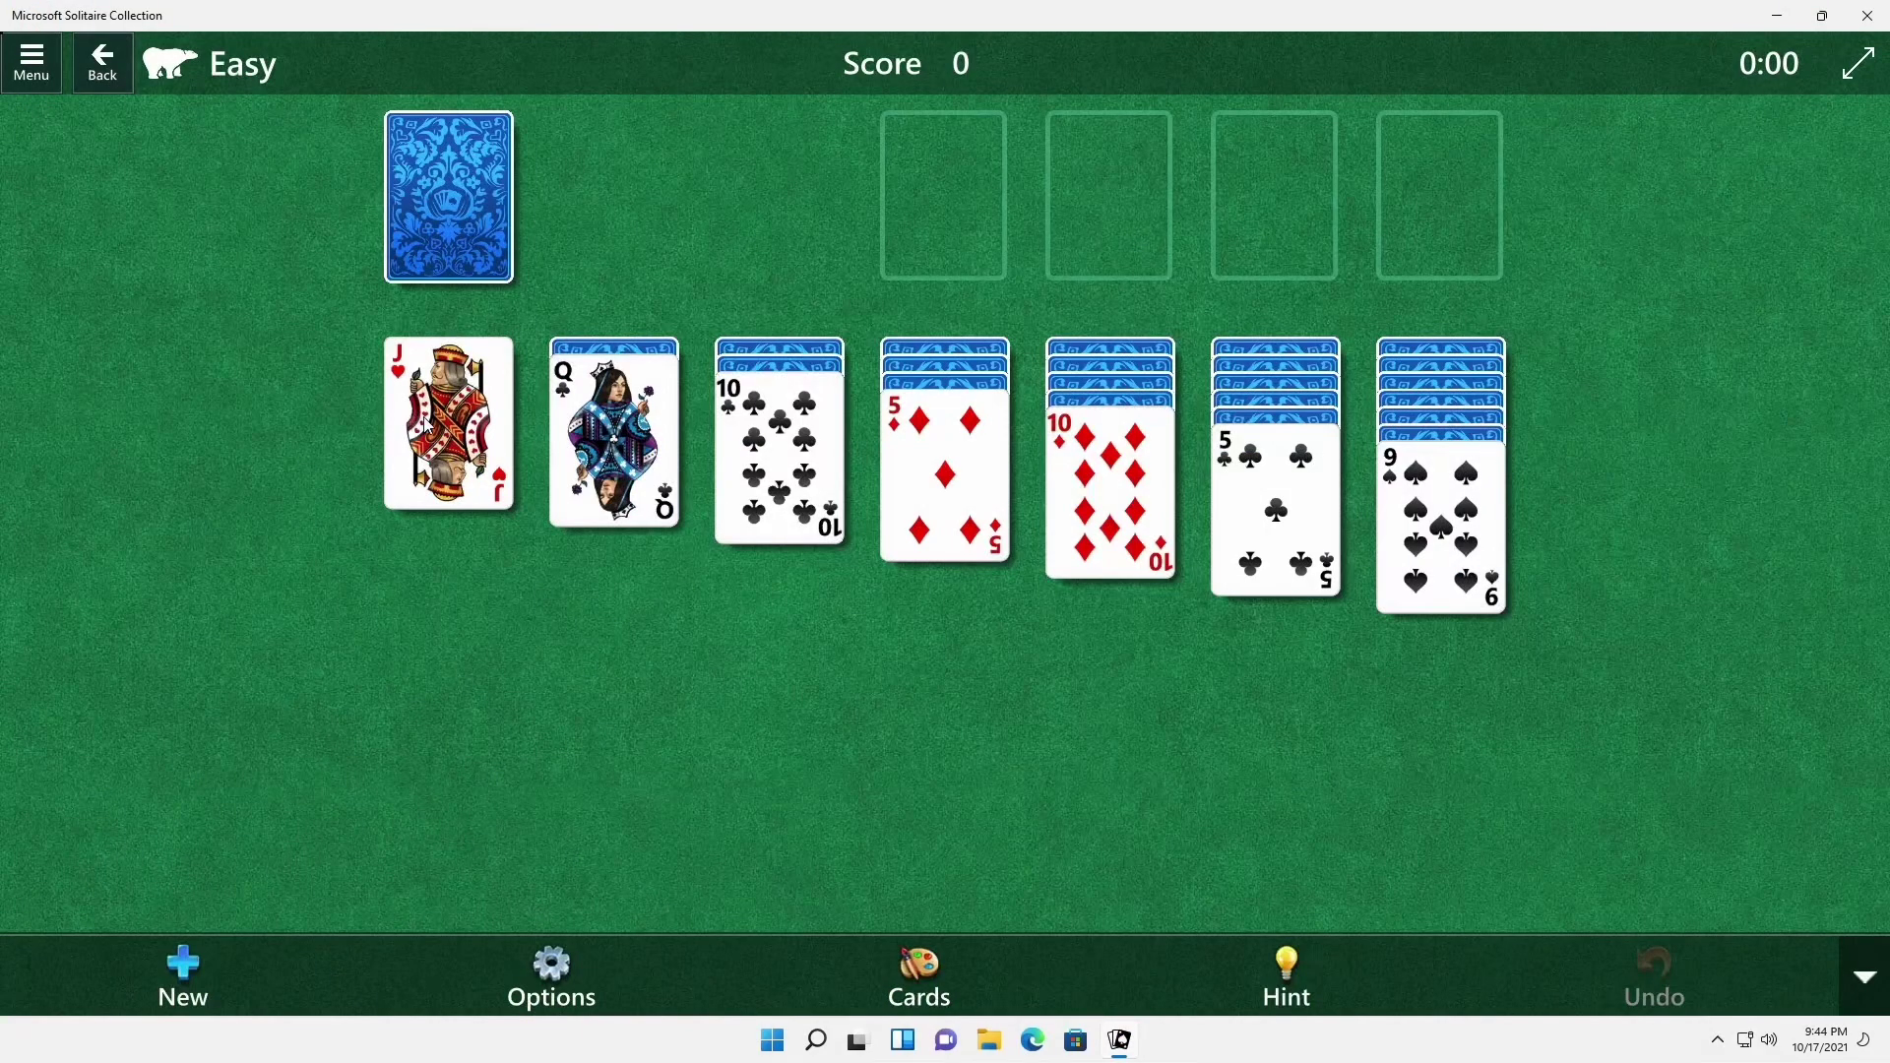
pyautogui.click(448, 433)
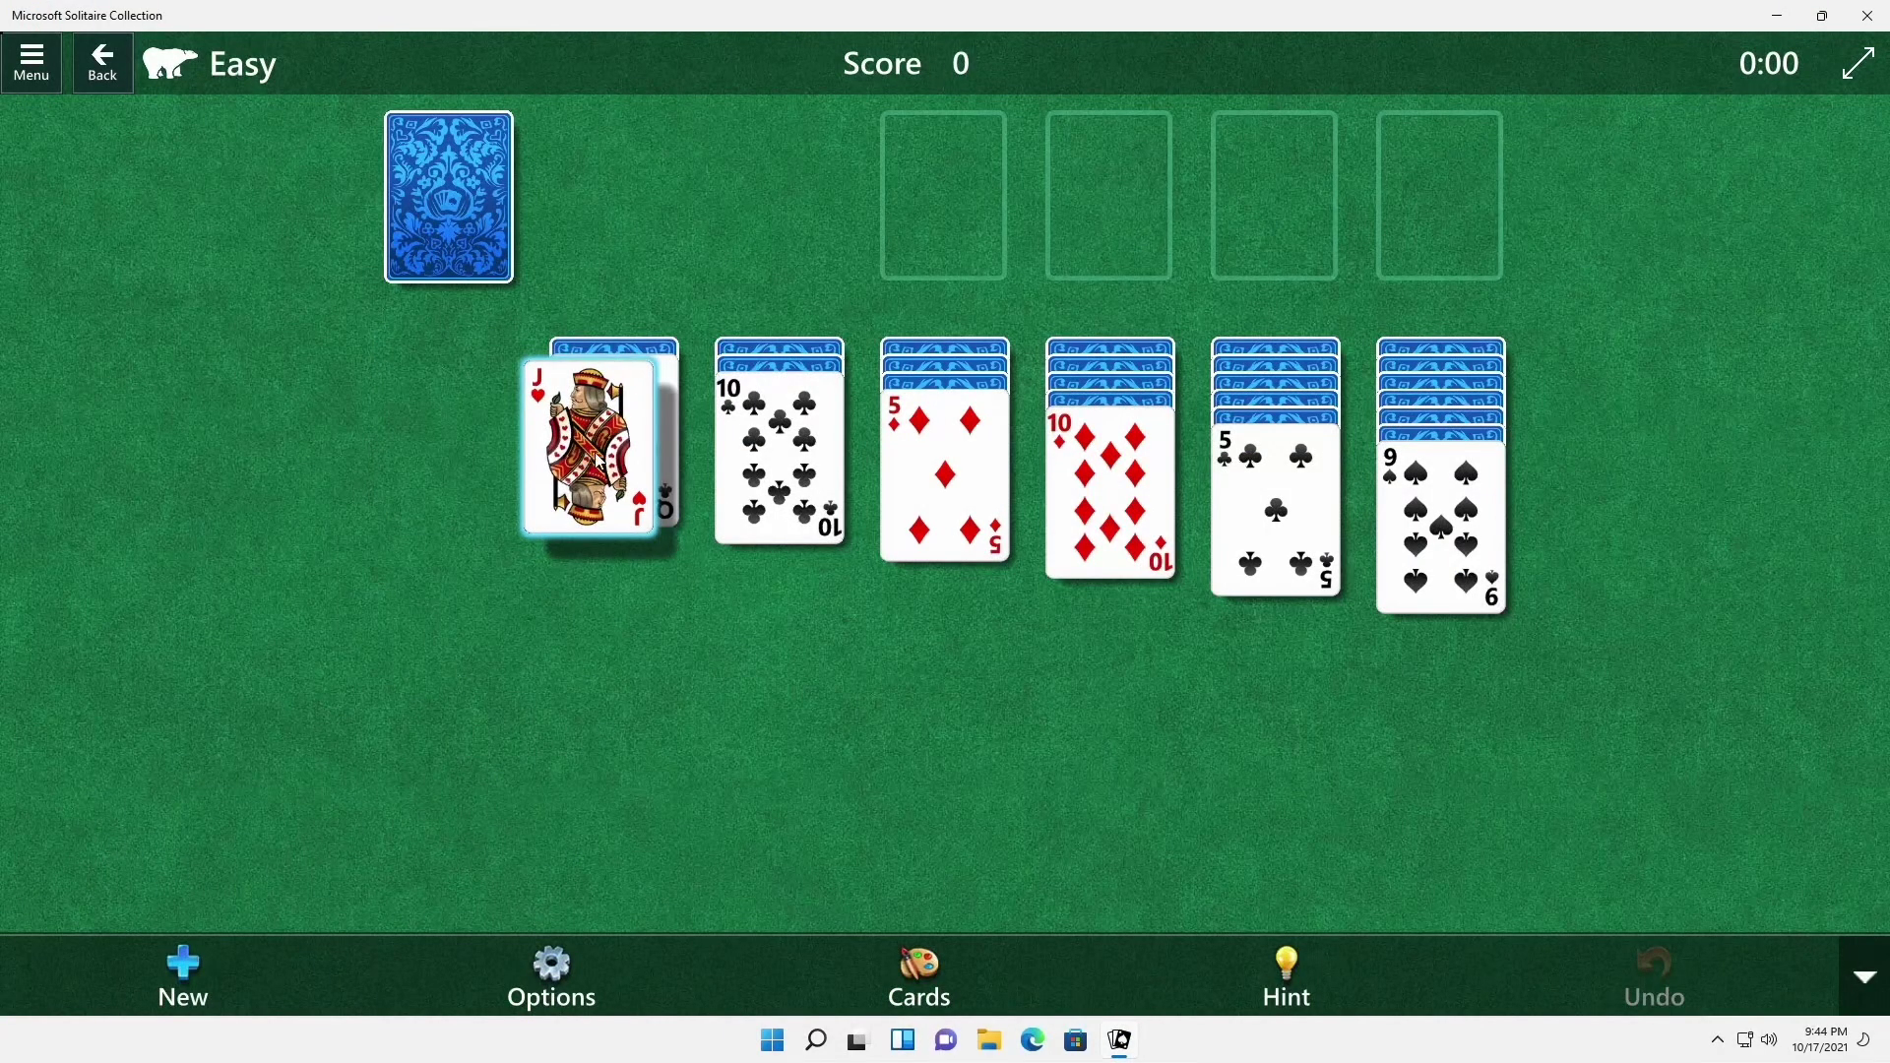
# Step: Move the 10 of clubs, 5 of diamonds and King of clubs, then send Ace and 2 of spades to the foundation
pyautogui.click(827, 464)
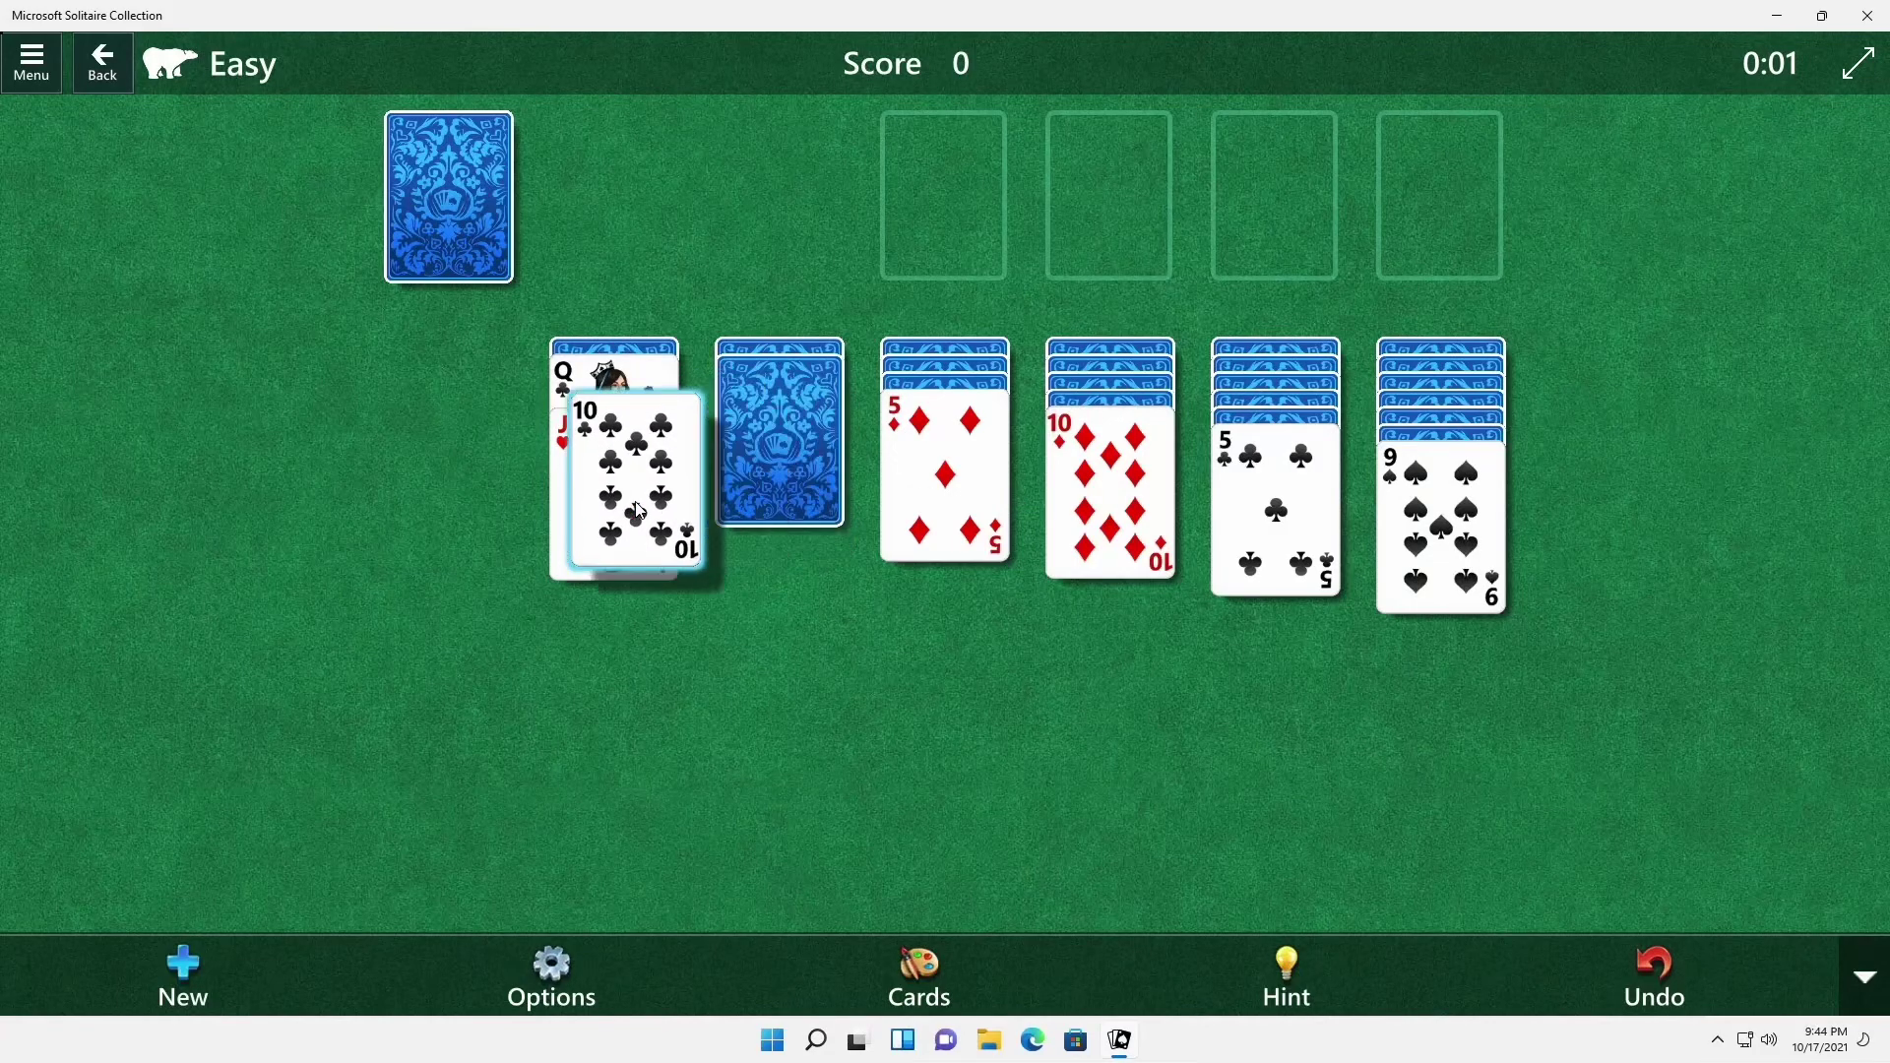
pyautogui.click(906, 491)
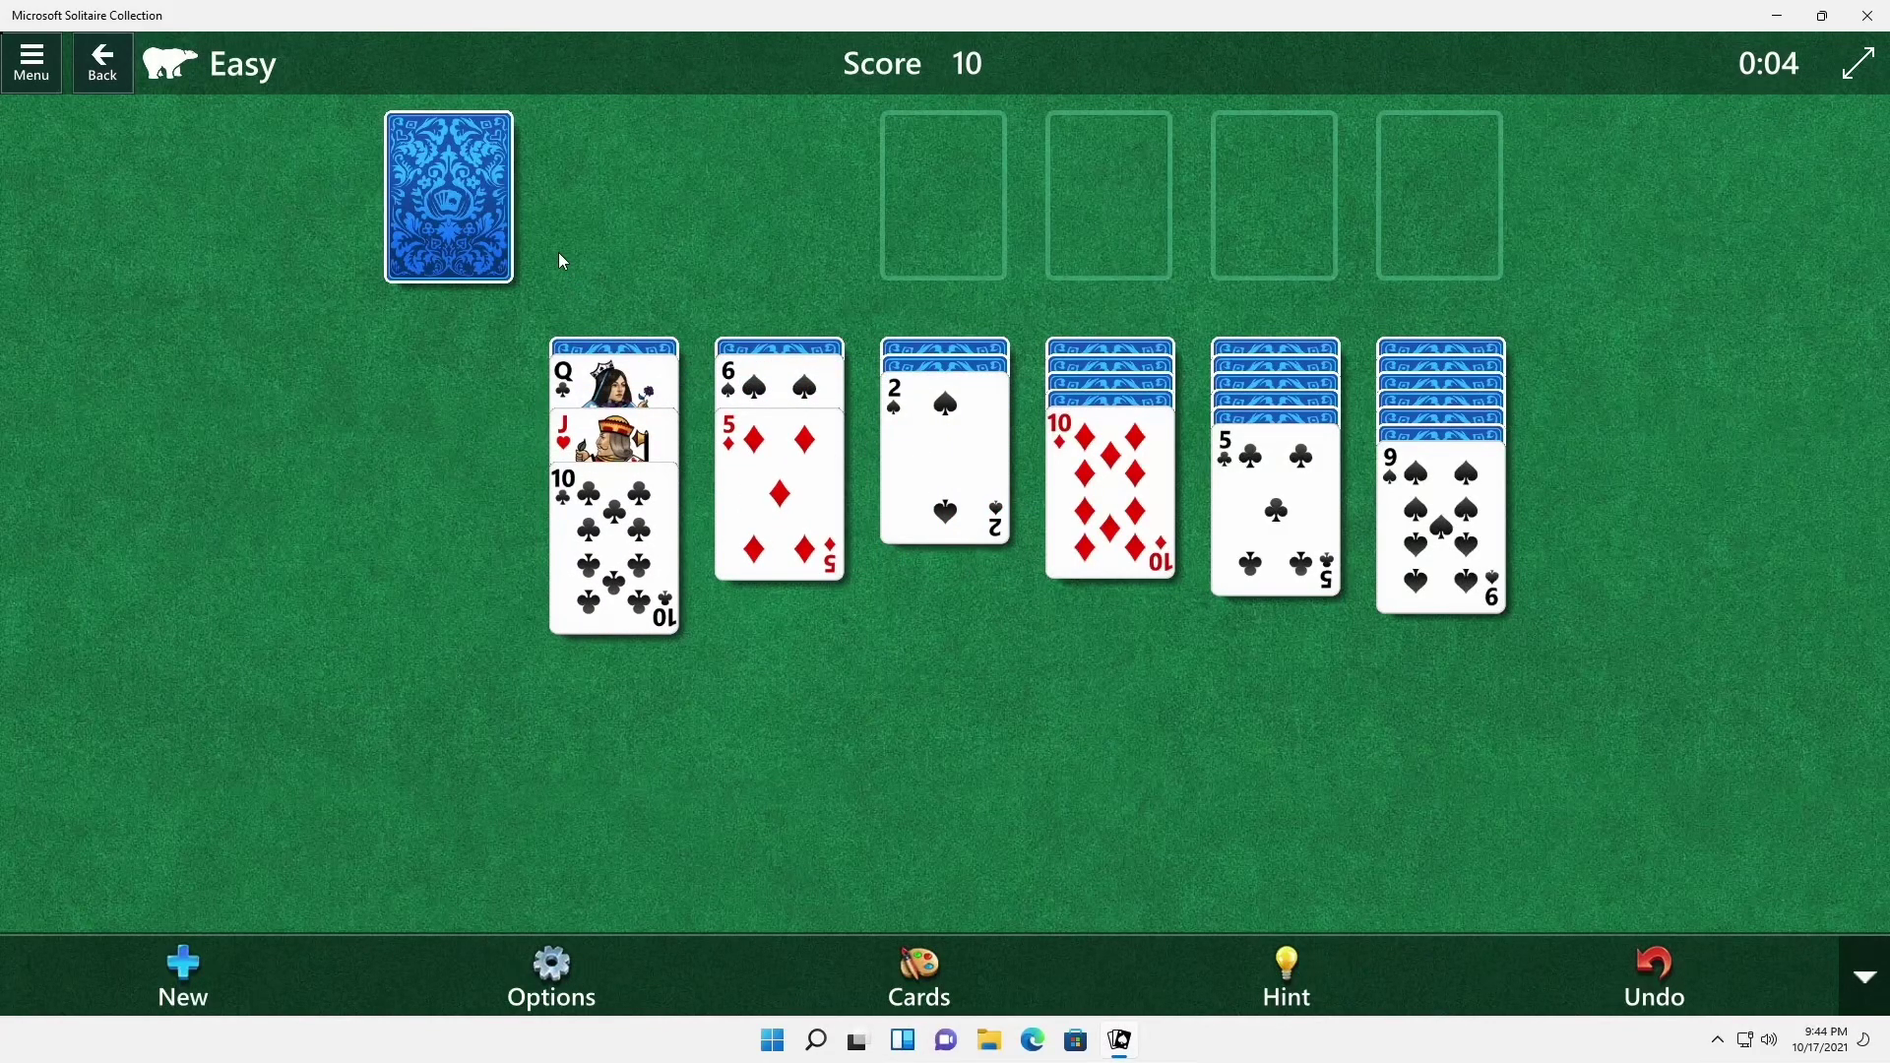
pyautogui.click(451, 222)
pyautogui.click(615, 197)
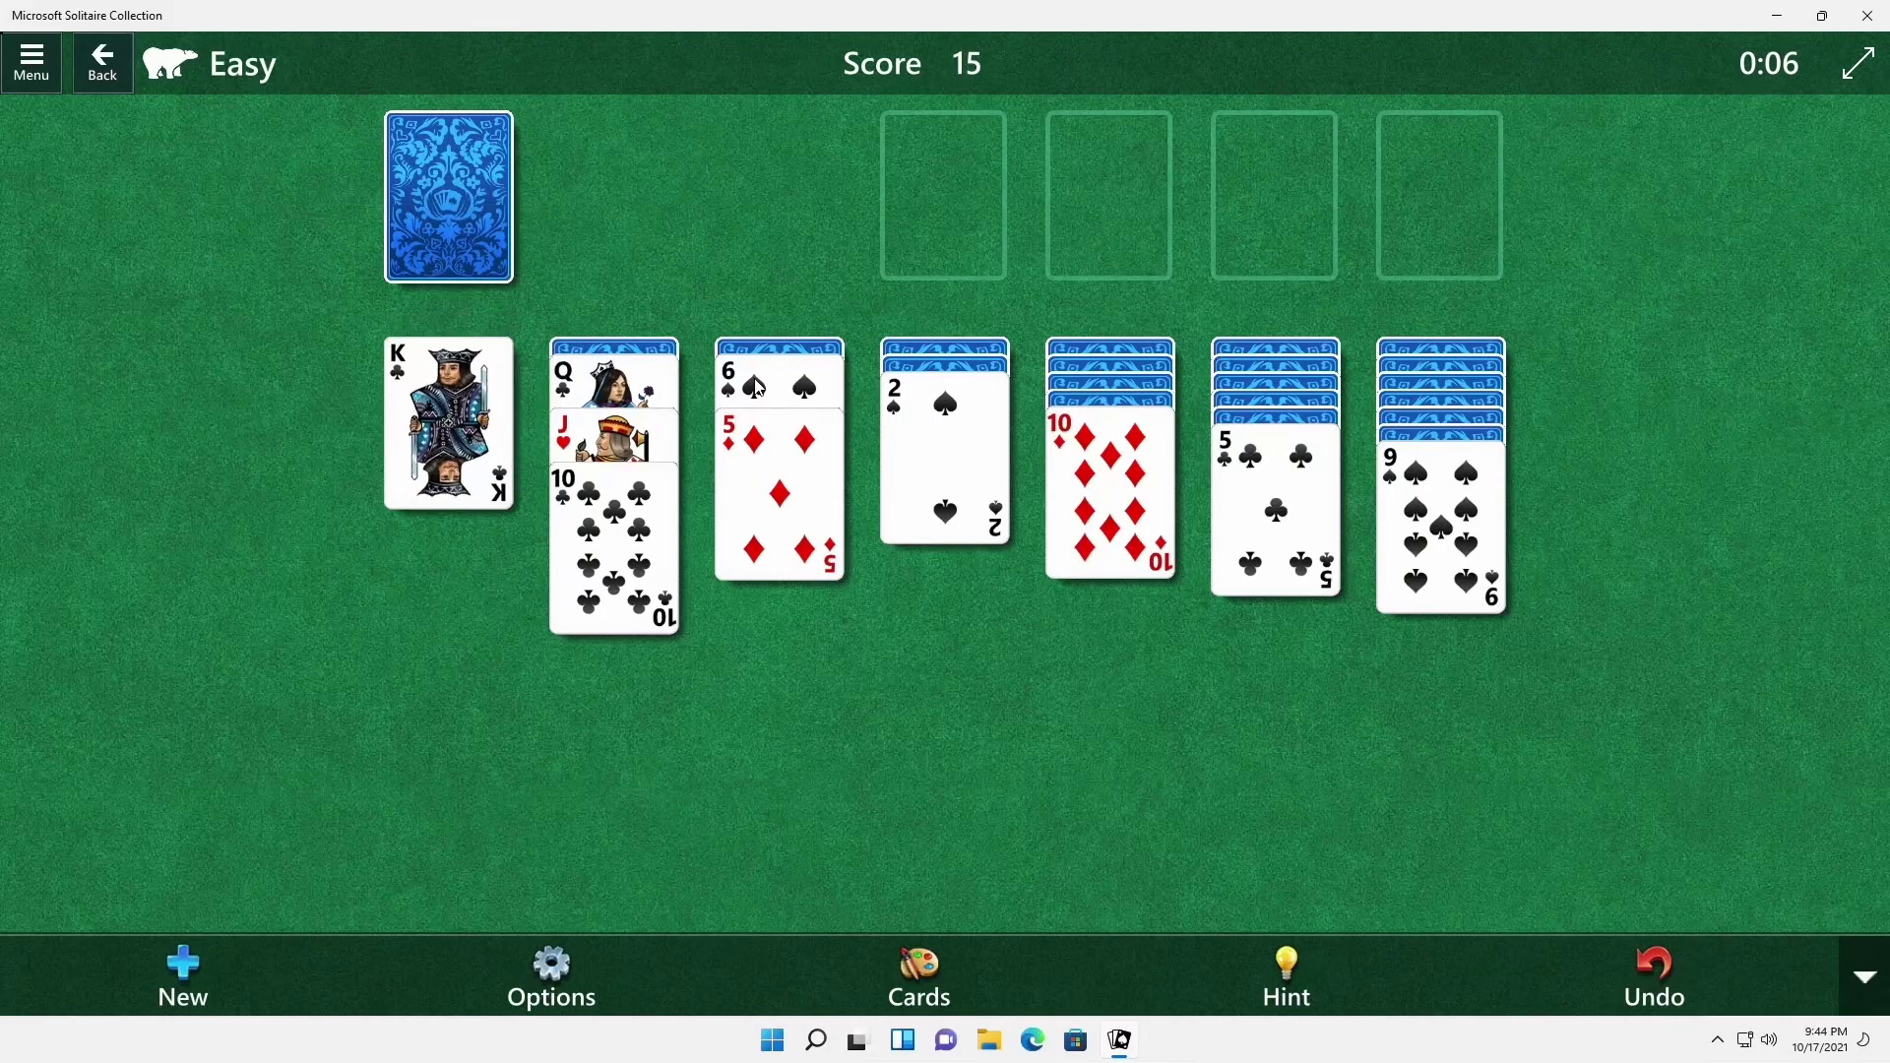
pyautogui.click(458, 213)
pyautogui.click(641, 252)
pyautogui.click(907, 405)
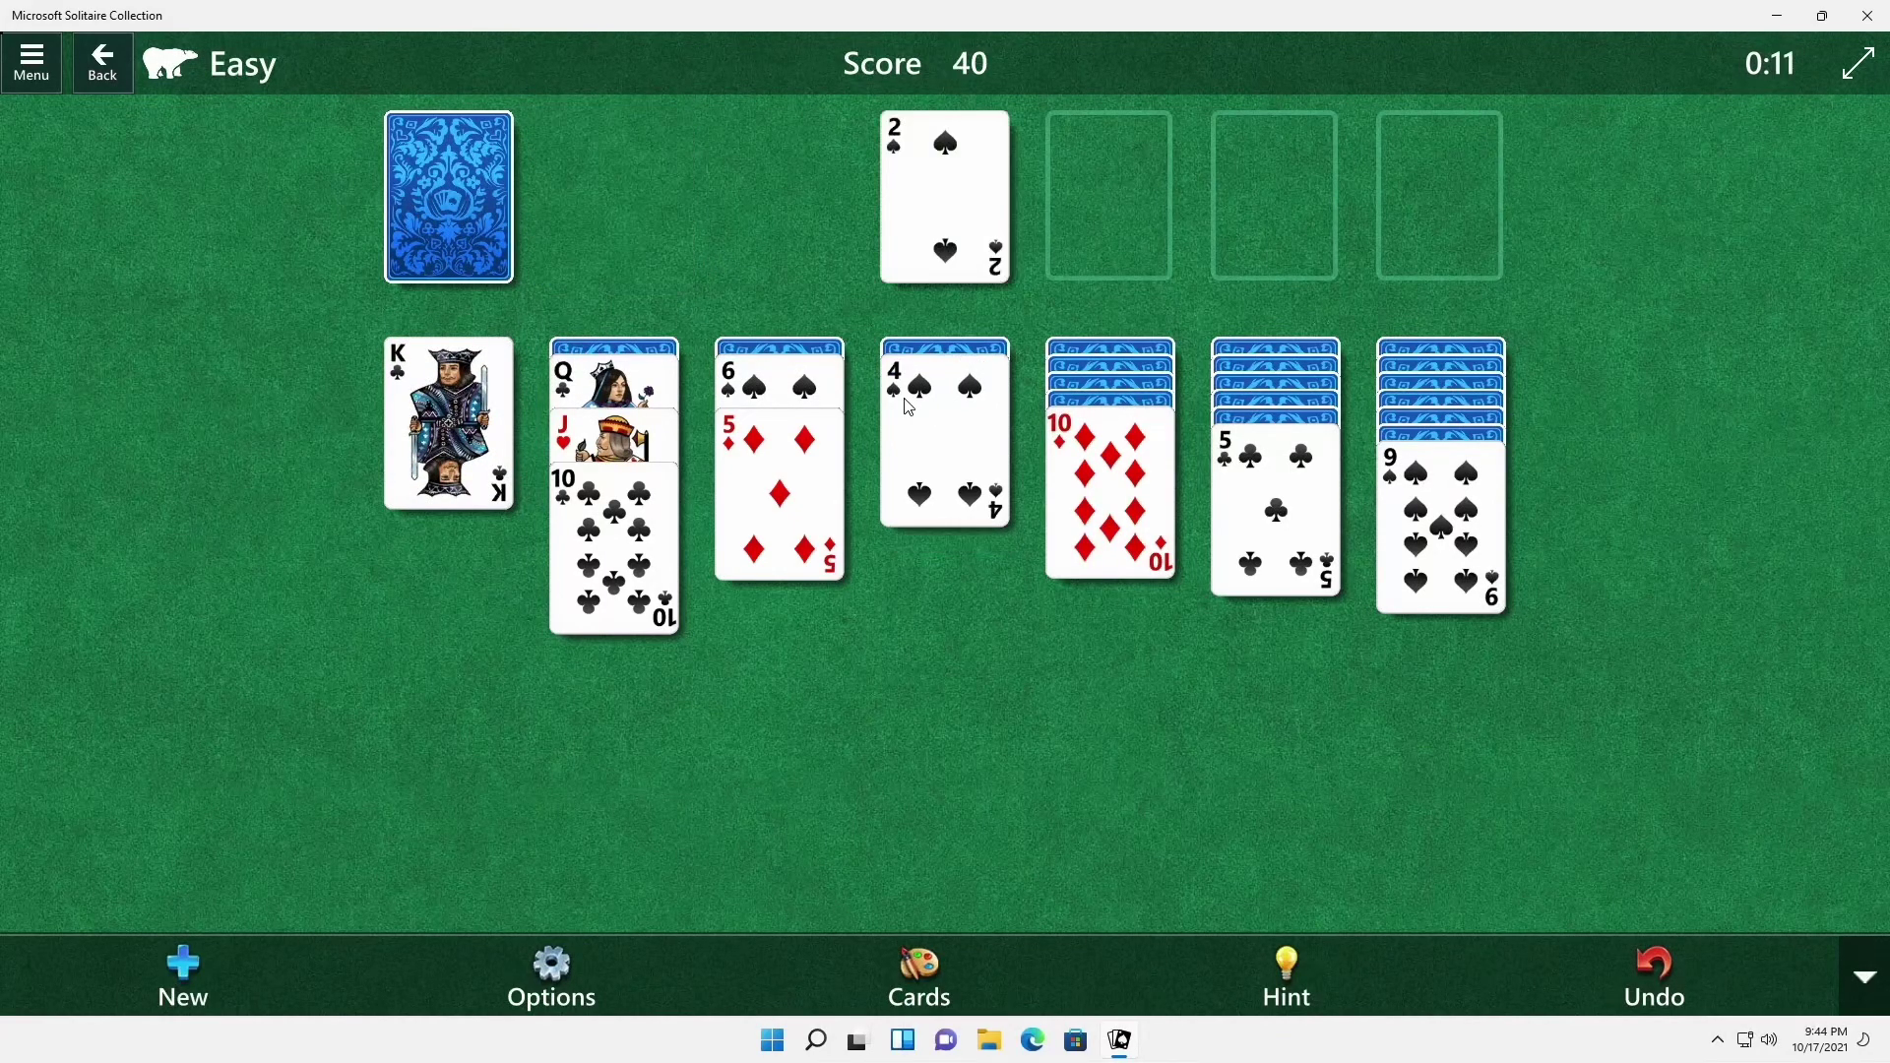